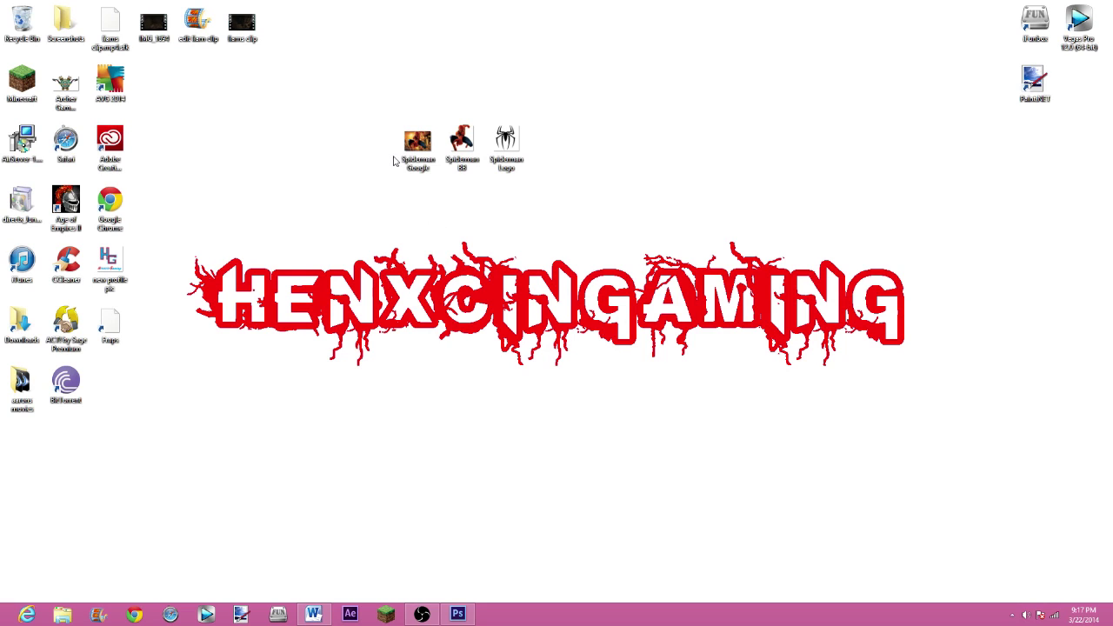
Shift the three Spiderman image icons a little to the right on the desktop, leaving nothing selected.
drag(392, 161, 565, 178)
click(620, 151)
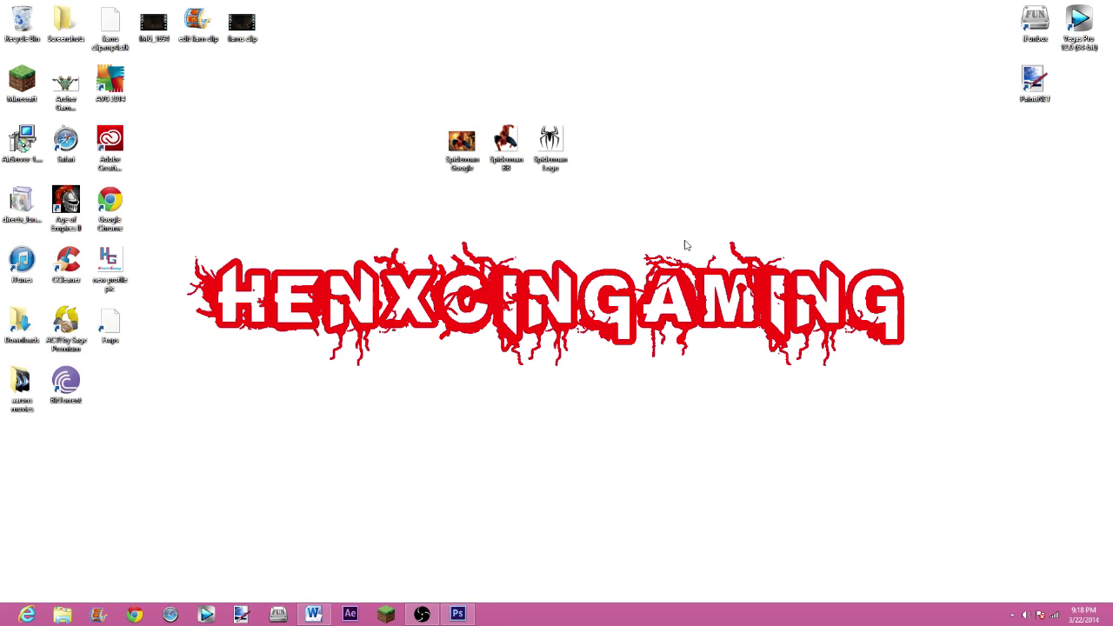
drag(625, 186, 442, 115)
click(463, 207)
mouse_move(449, 618)
drag(176, 223, 927, 404)
drag(601, 209, 414, 114)
click(430, 87)
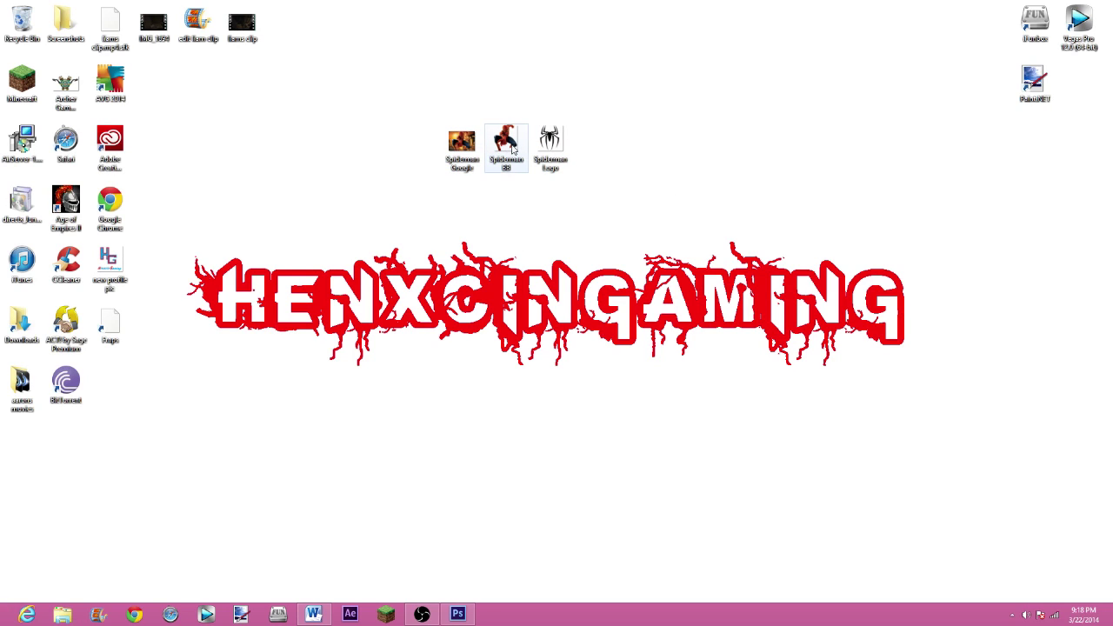
Restore the Photoshop CS6 Extended window from the taskbar.
click(455, 616)
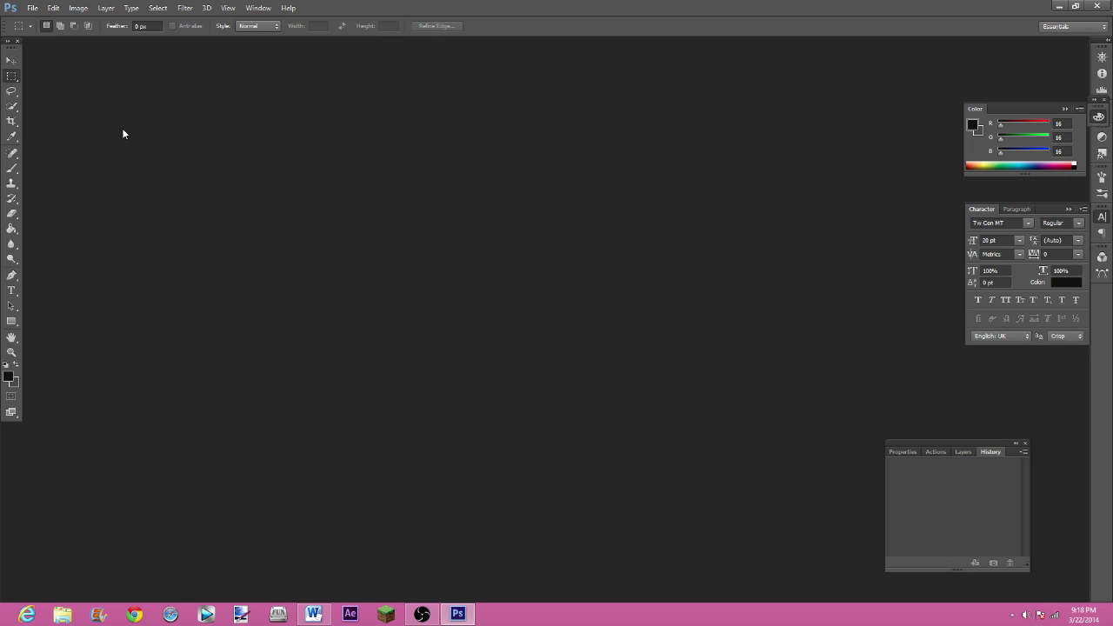
Open Spiderman BB.png from the Desktop.
click(33, 8)
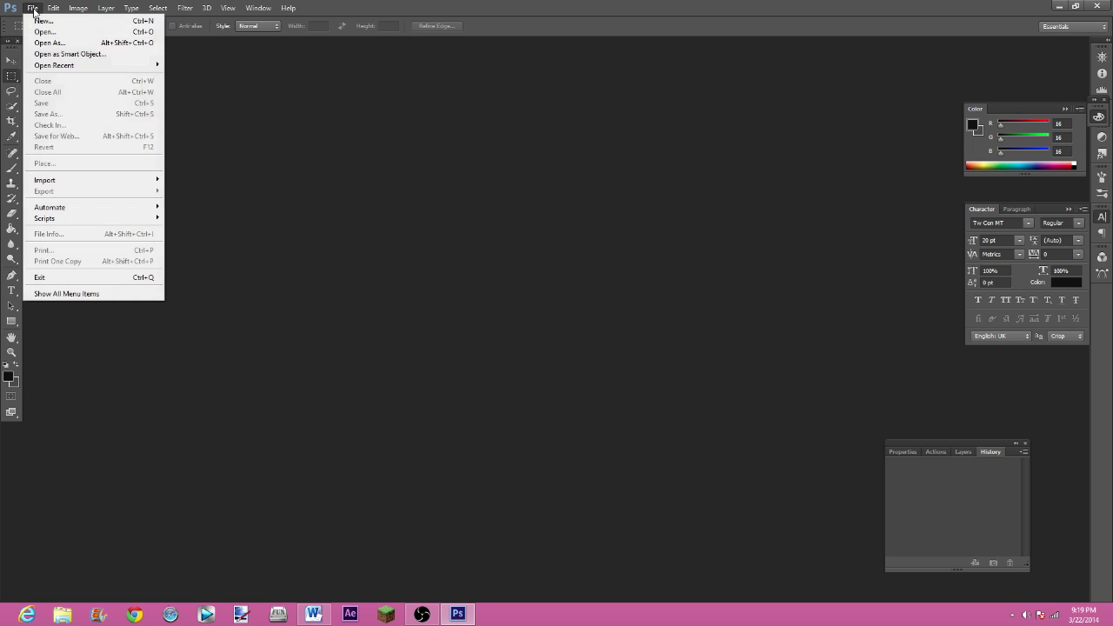
click(46, 33)
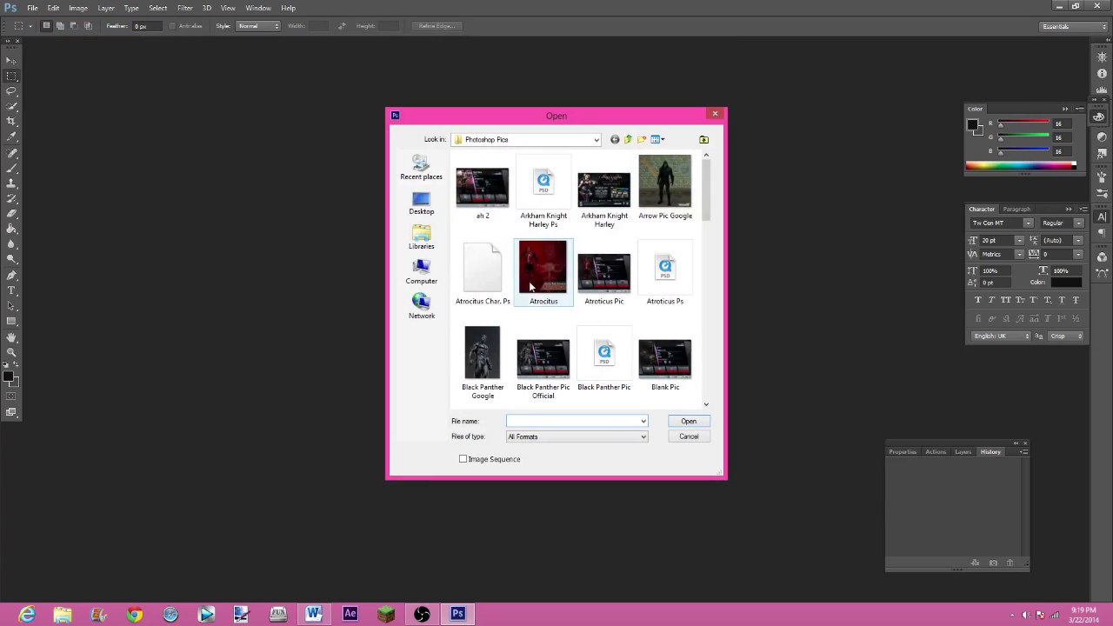
click(416, 203)
scroll(621, 280, down, 10)
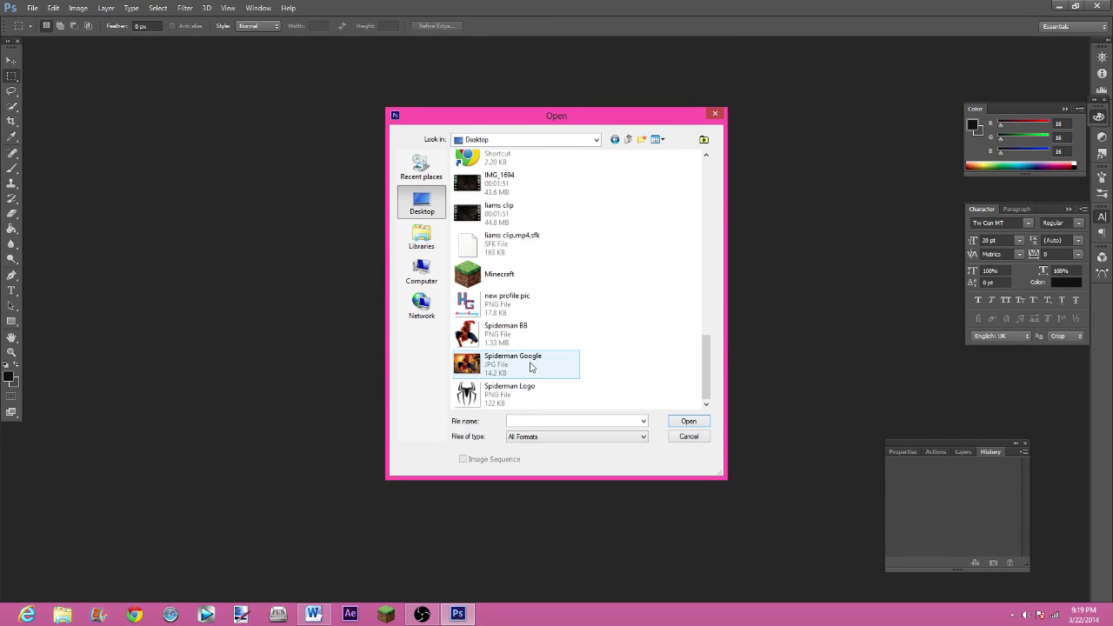
click(504, 334)
click(703, 423)
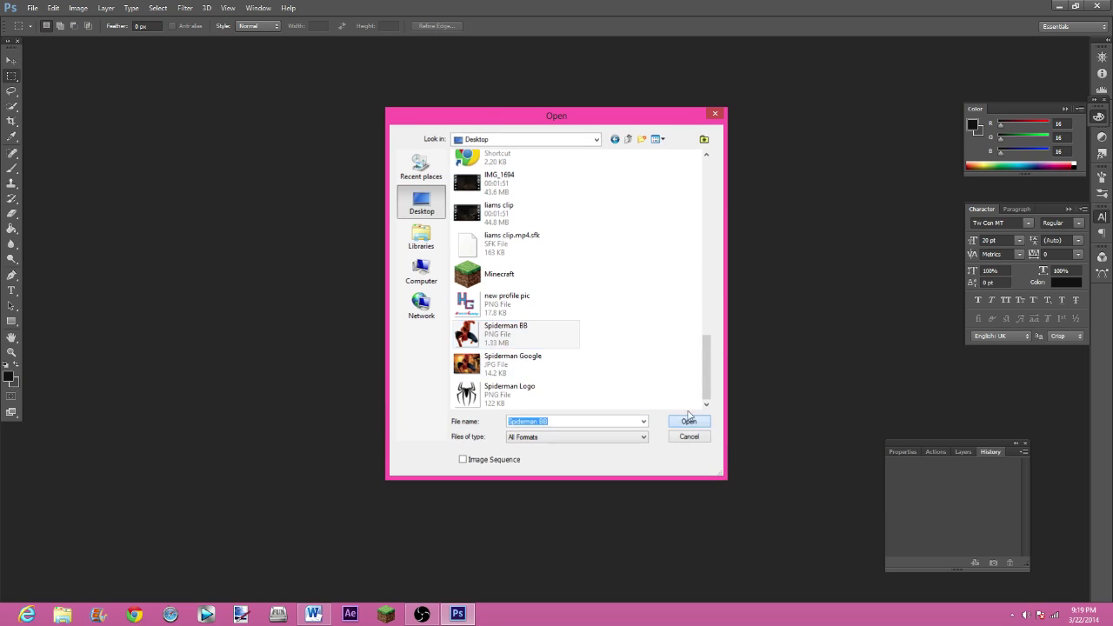
Open Spiderman Google.jpg from the Desktop and enlarge its document window.
click(32, 11)
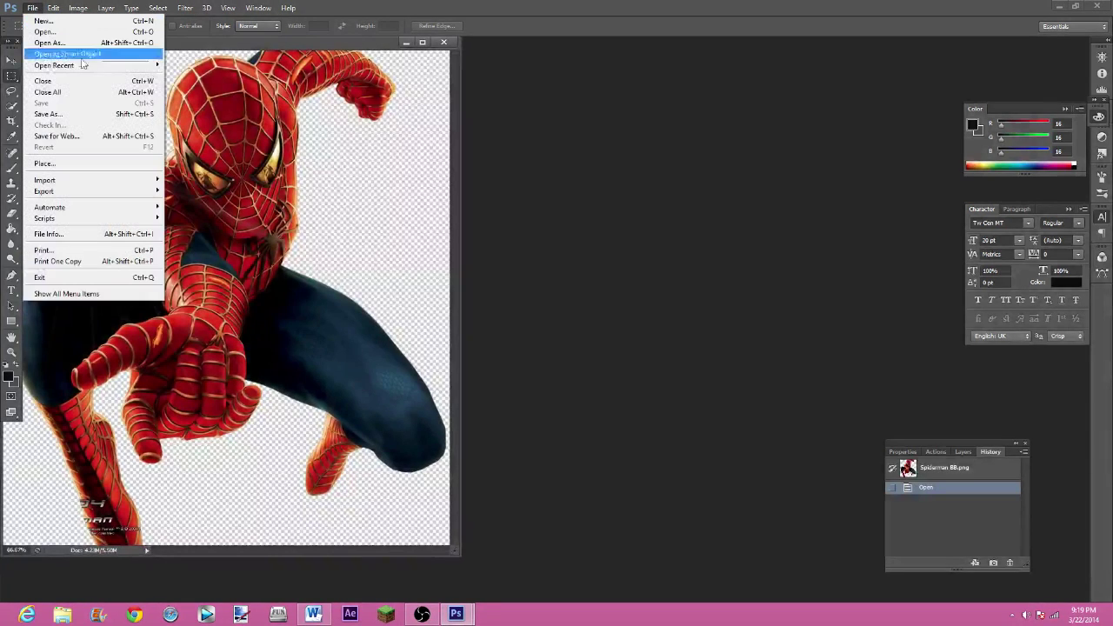
click(36, 29)
scroll(591, 365, down, 5)
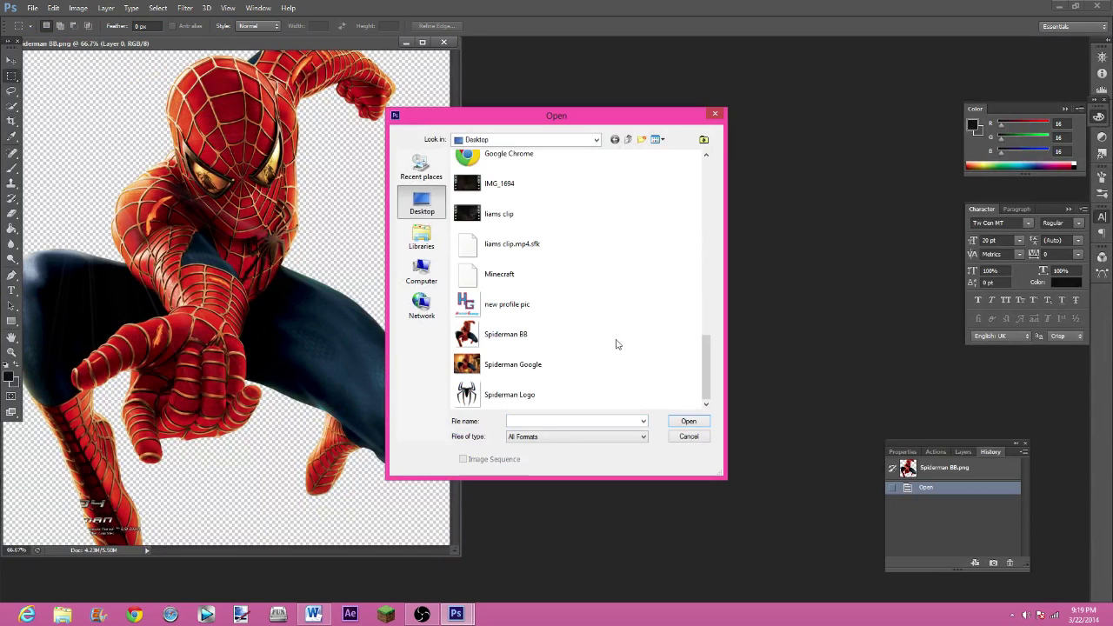
click(567, 372)
click(687, 422)
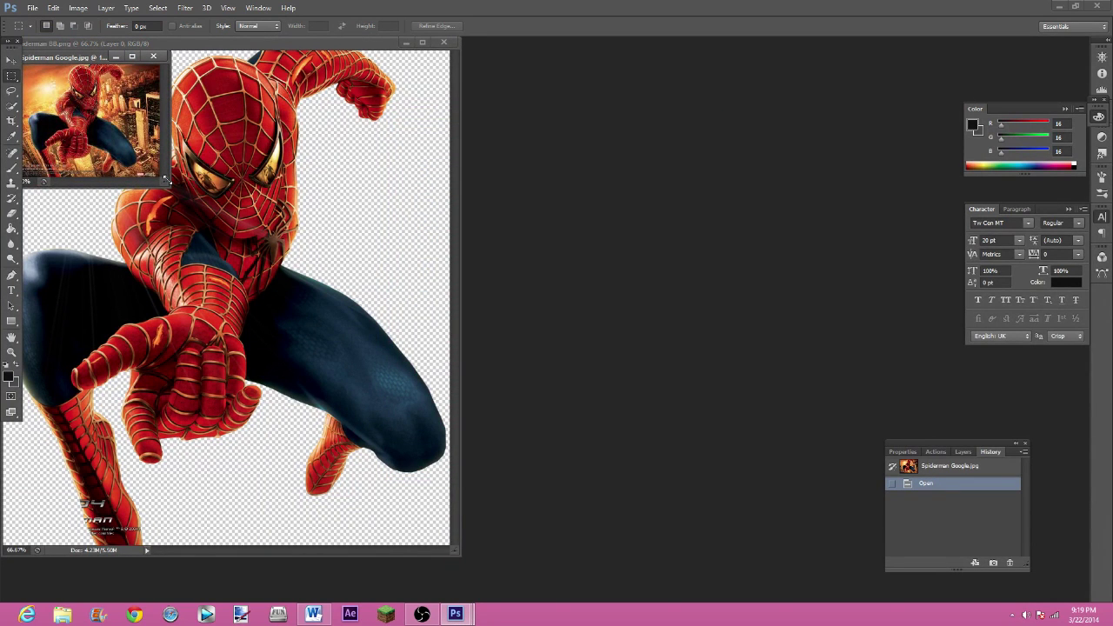
drag(165, 180, 553, 359)
Open Spiderman Logo.png from the Desktop.
click(32, 8)
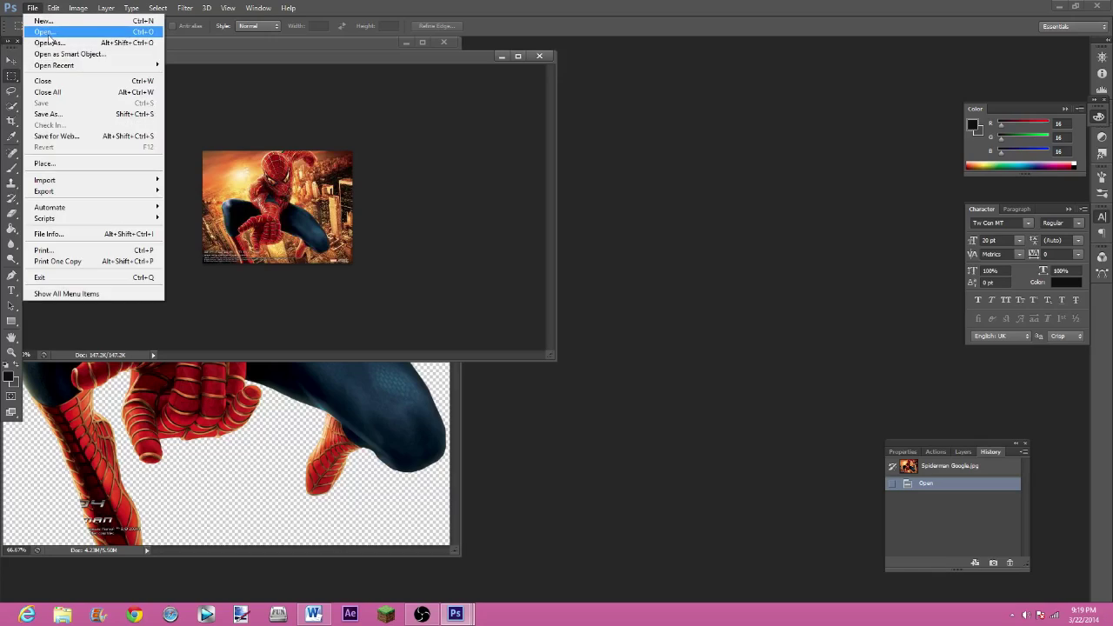
click(50, 34)
scroll(591, 339, down, 10)
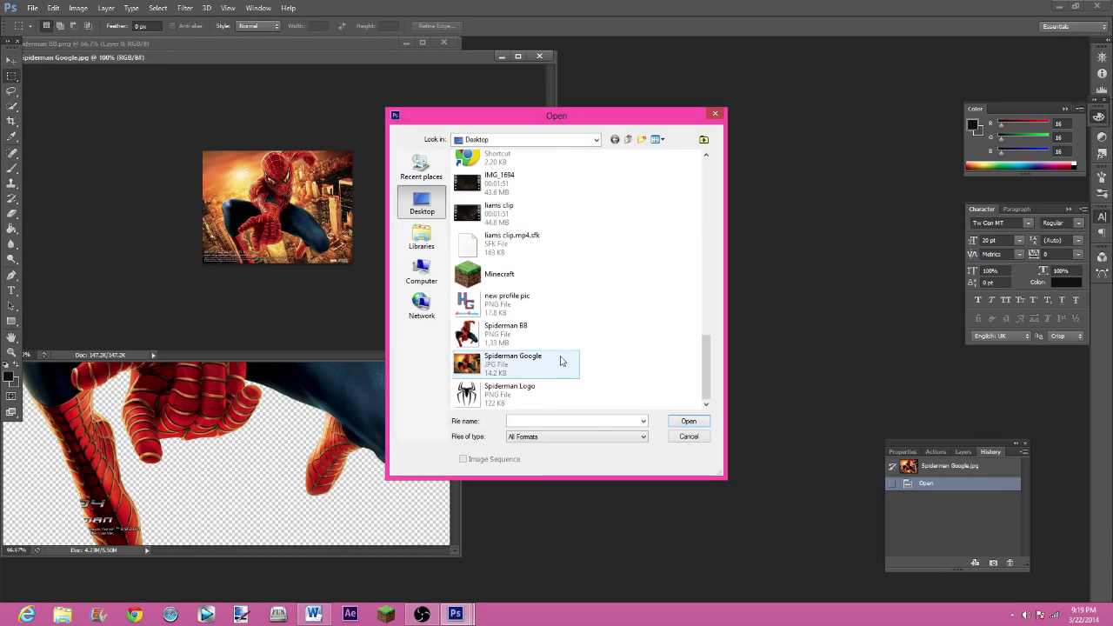
click(569, 393)
click(687, 420)
In the Open dialog, browse to Downloads > channel folder > Photoshop Pics.
click(32, 8)
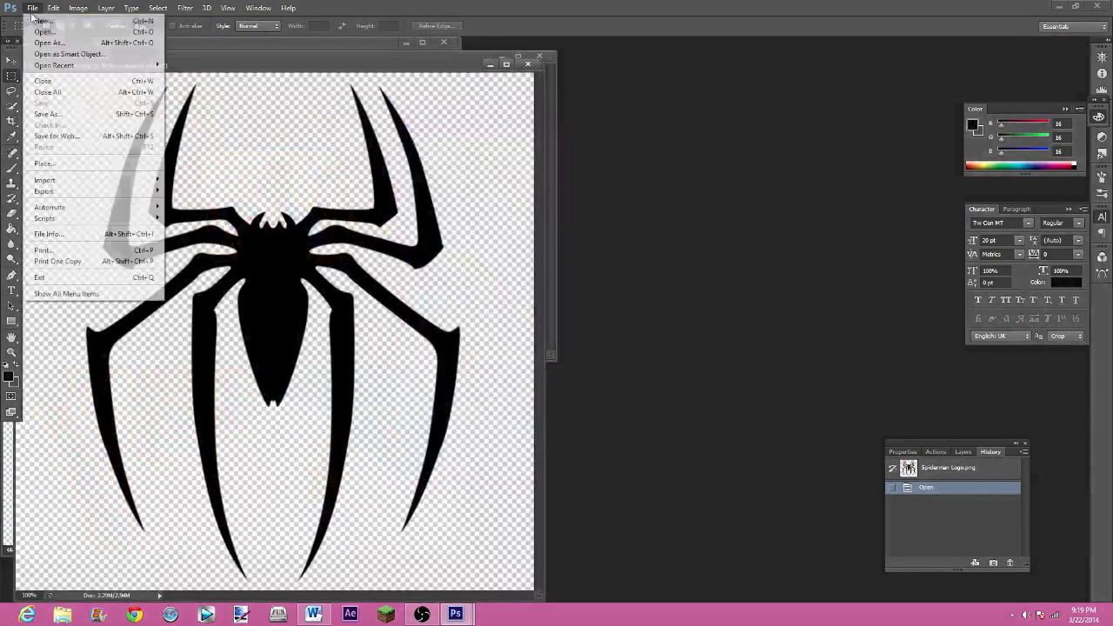
click(45, 31)
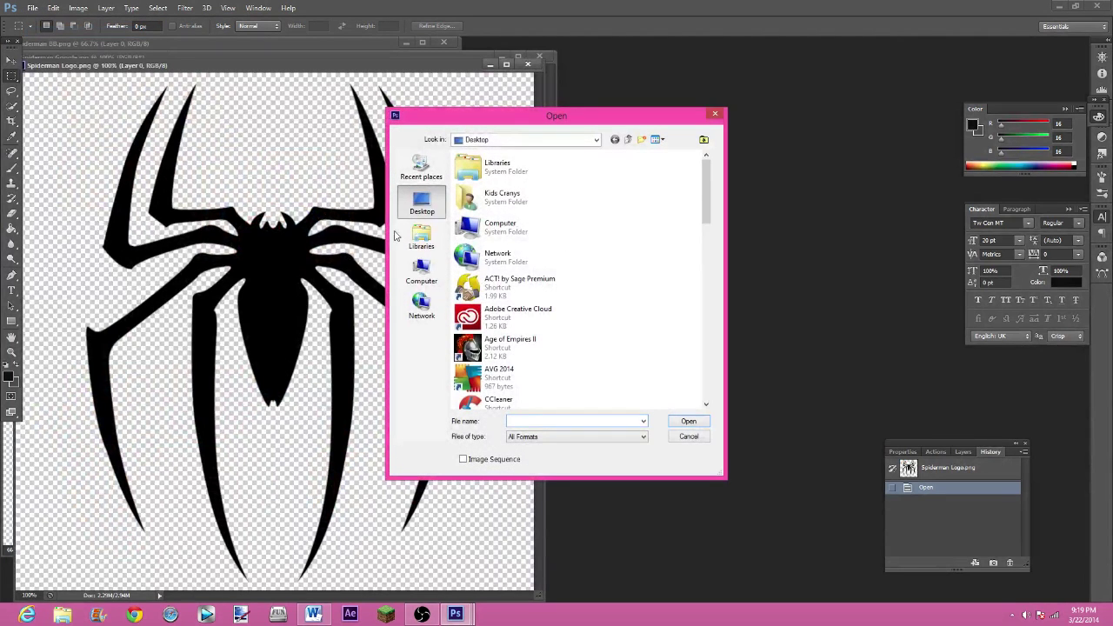
click(422, 235)
click(597, 139)
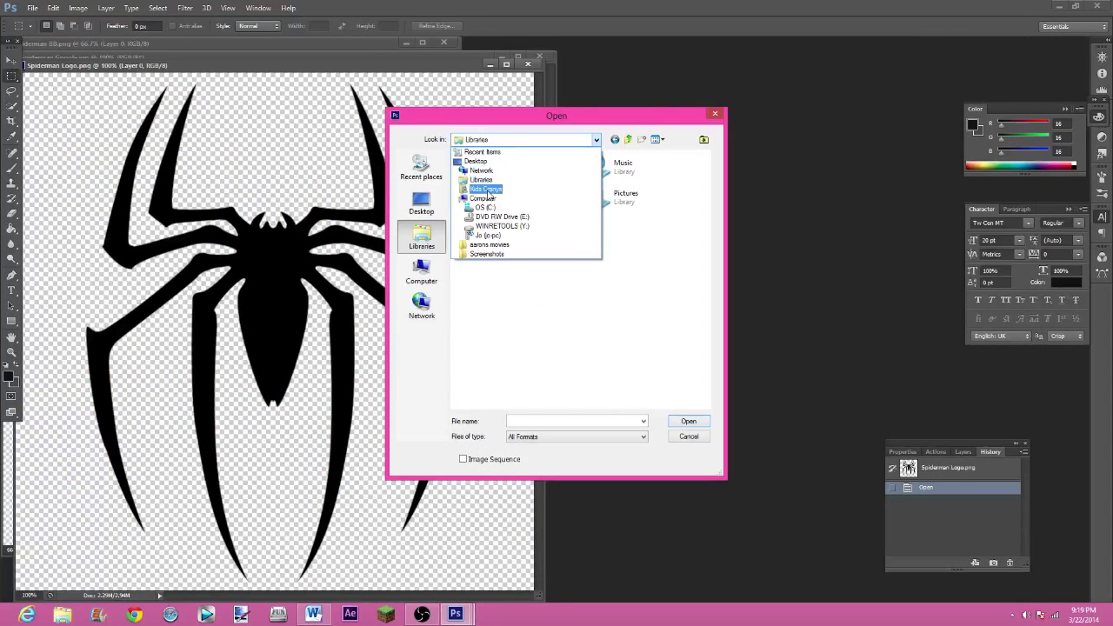
click(483, 186)
double_click(558, 178)
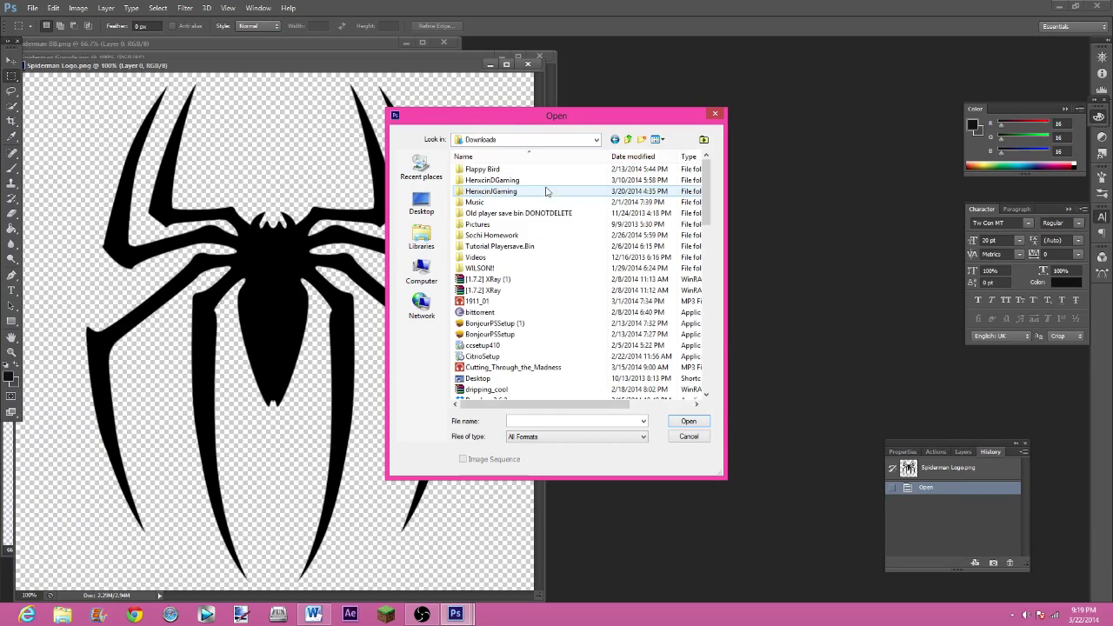
double_click(484, 192)
scroll(496, 240, down, 5)
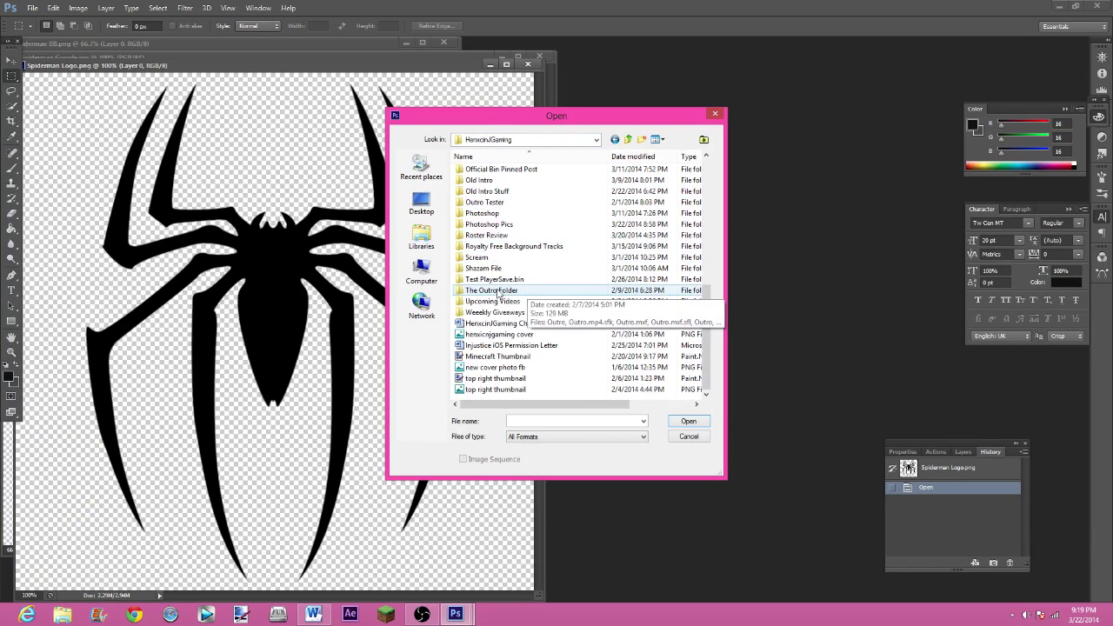
double_click(491, 224)
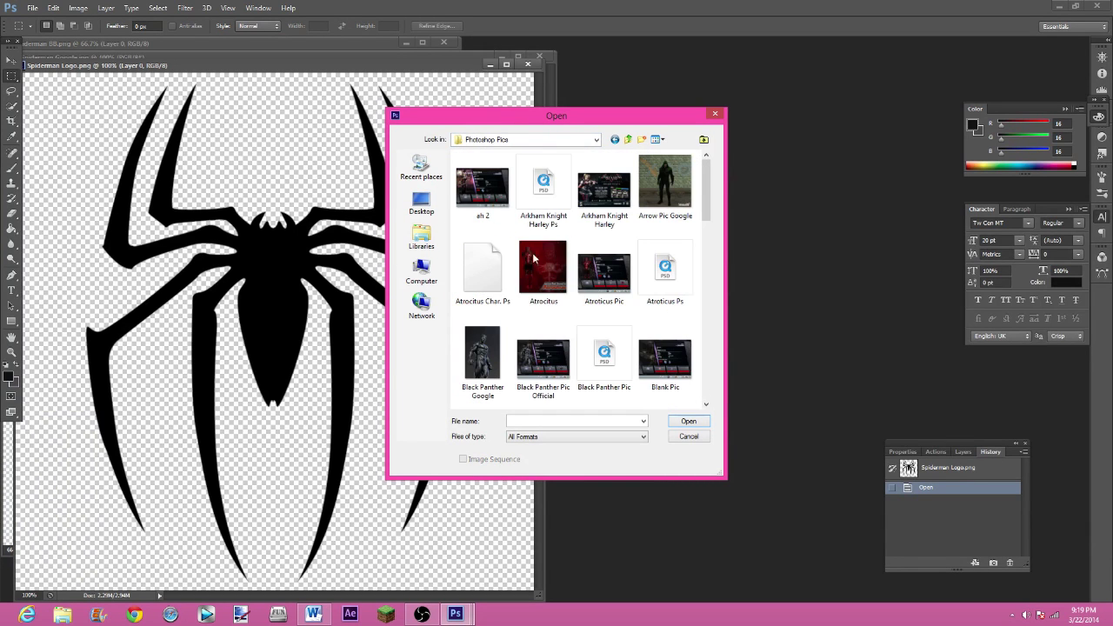
Open the Blank Pic.jpg card template from Photoshop Pics.
drag(710, 213, 698, 387)
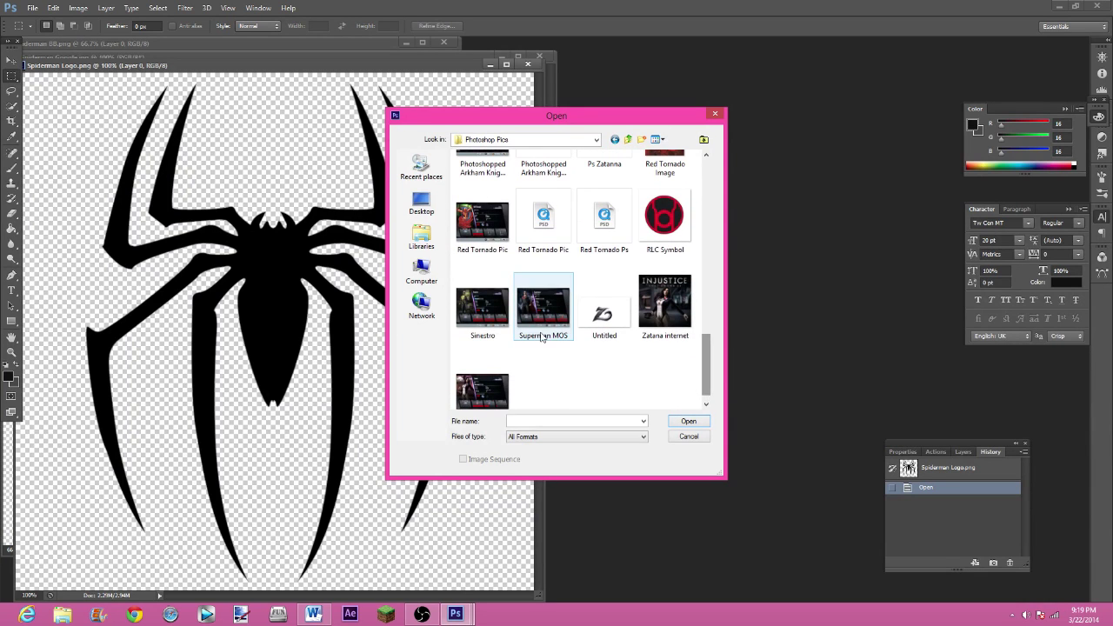
scroll(613, 354, up, 10)
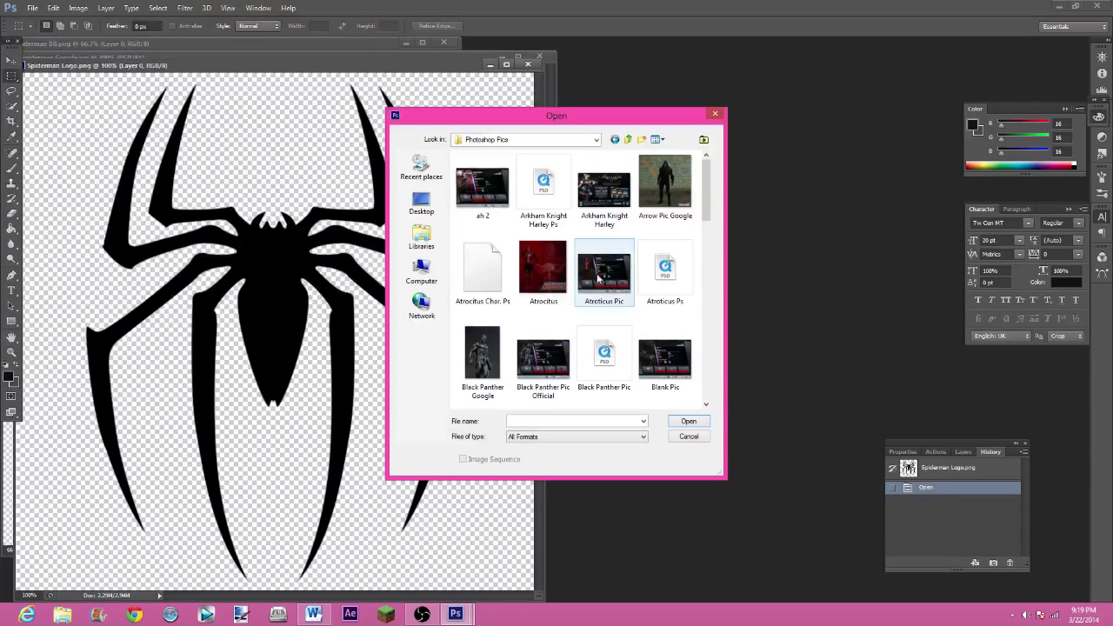
click(656, 373)
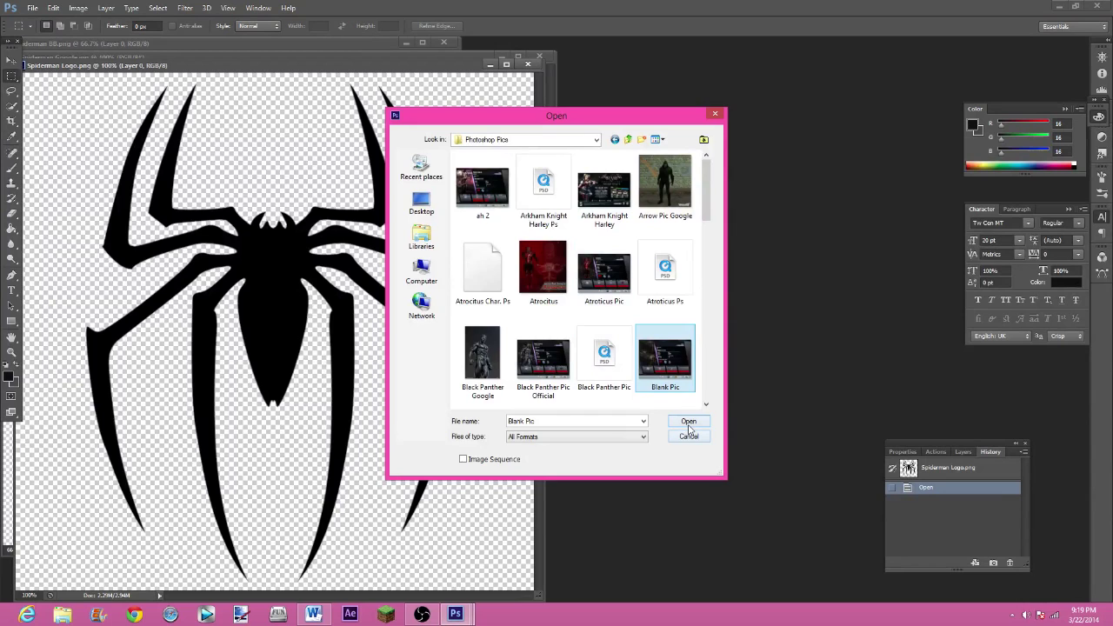
click(689, 421)
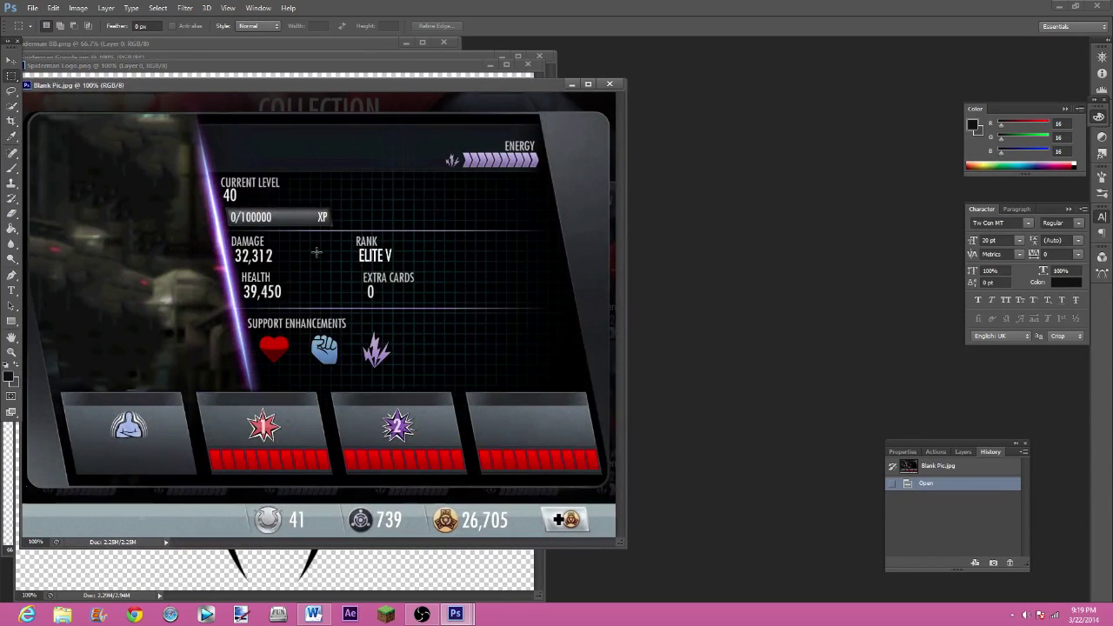
Nudge the Blank Pic window up, bring Spiderman Google.jpg forward and zoom in on Spider-Man's head.
drag(443, 86, 442, 71)
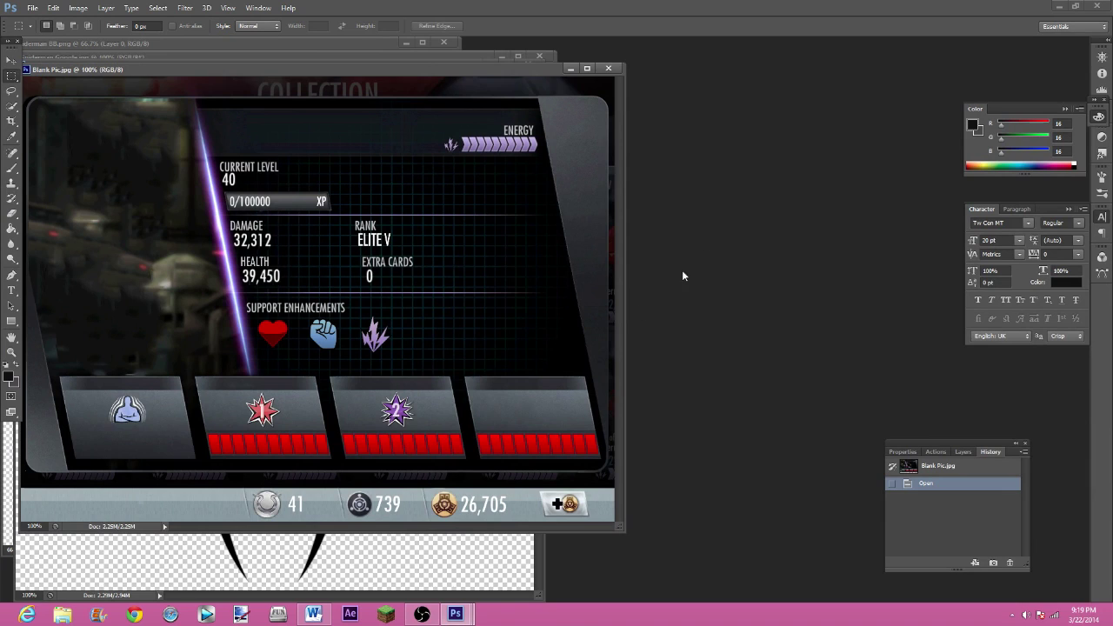
click(405, 54)
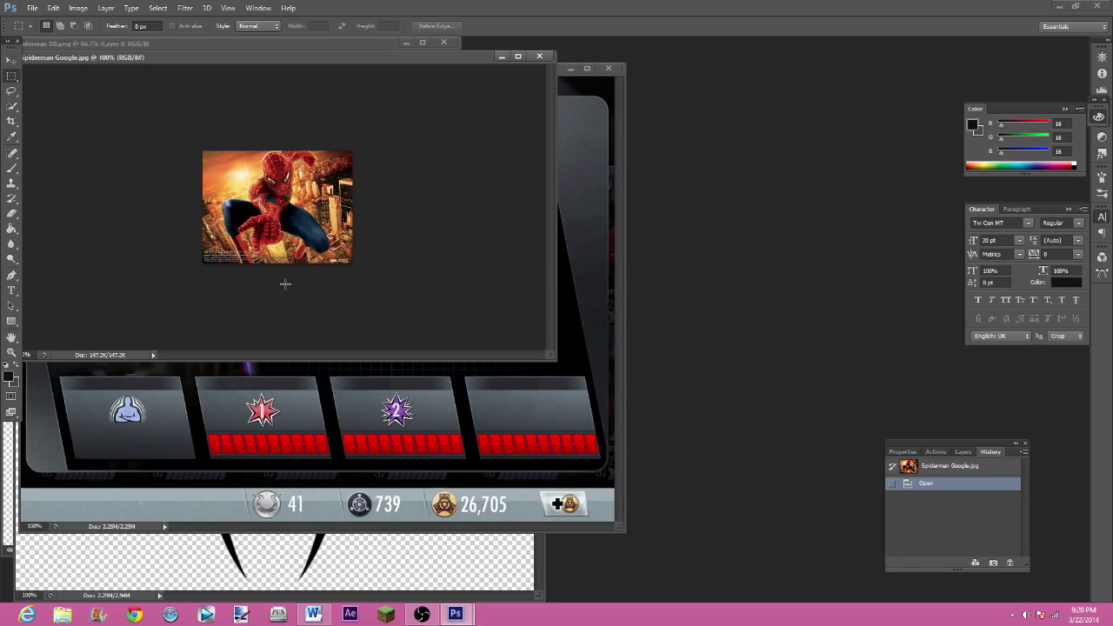
scroll(278, 285, up, 4)
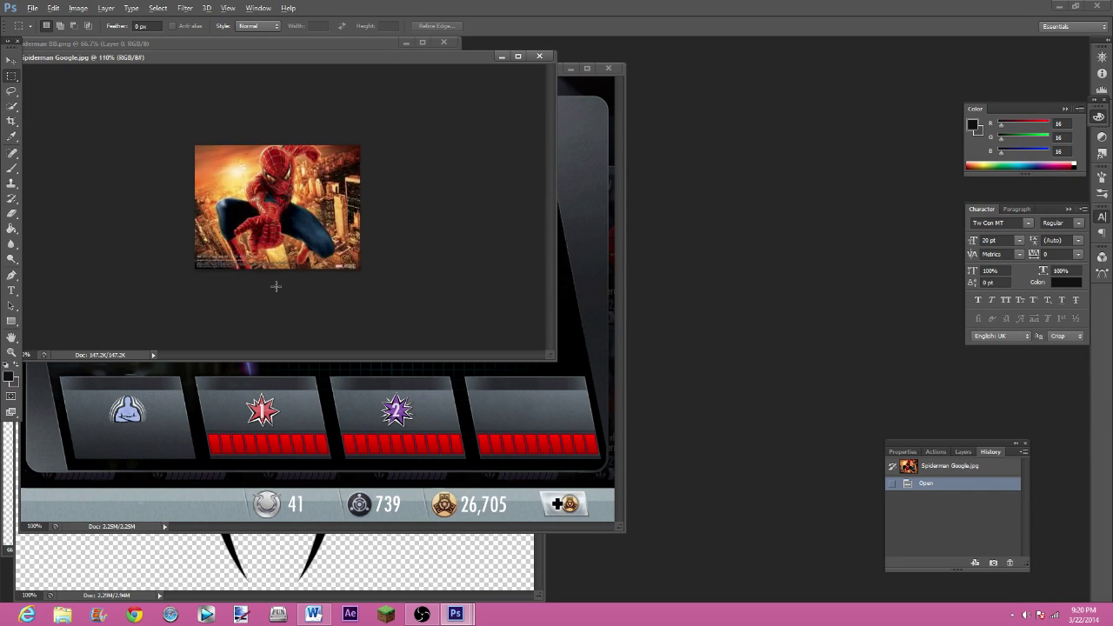
scroll(278, 285, up, 4)
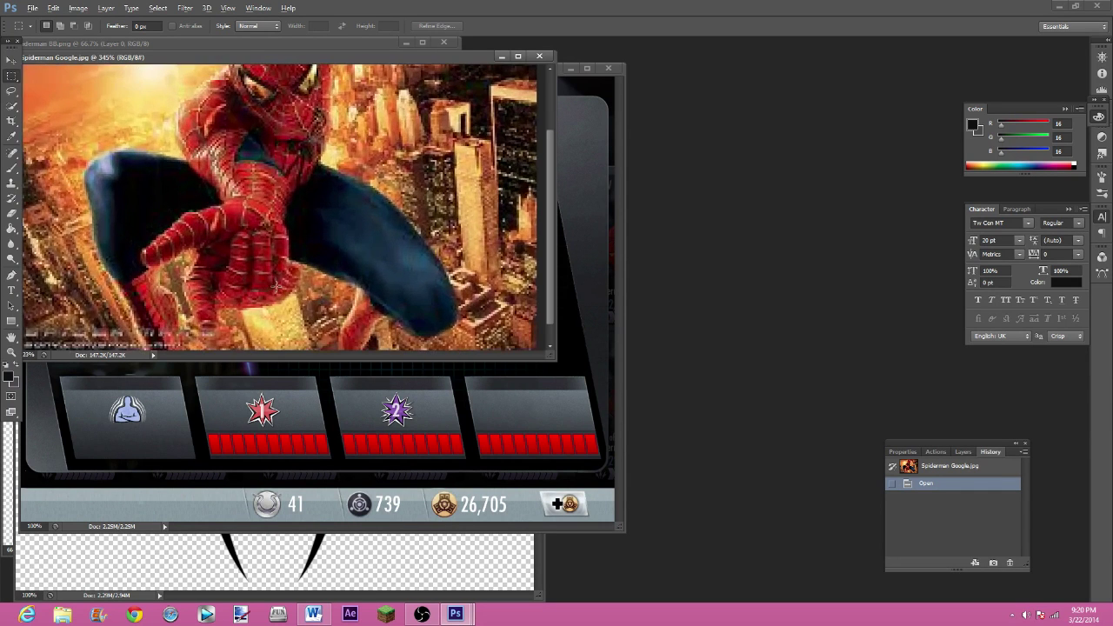
scroll(278, 285, down, 1)
scroll(280, 285, up, 1)
scroll(280, 285, up, 2)
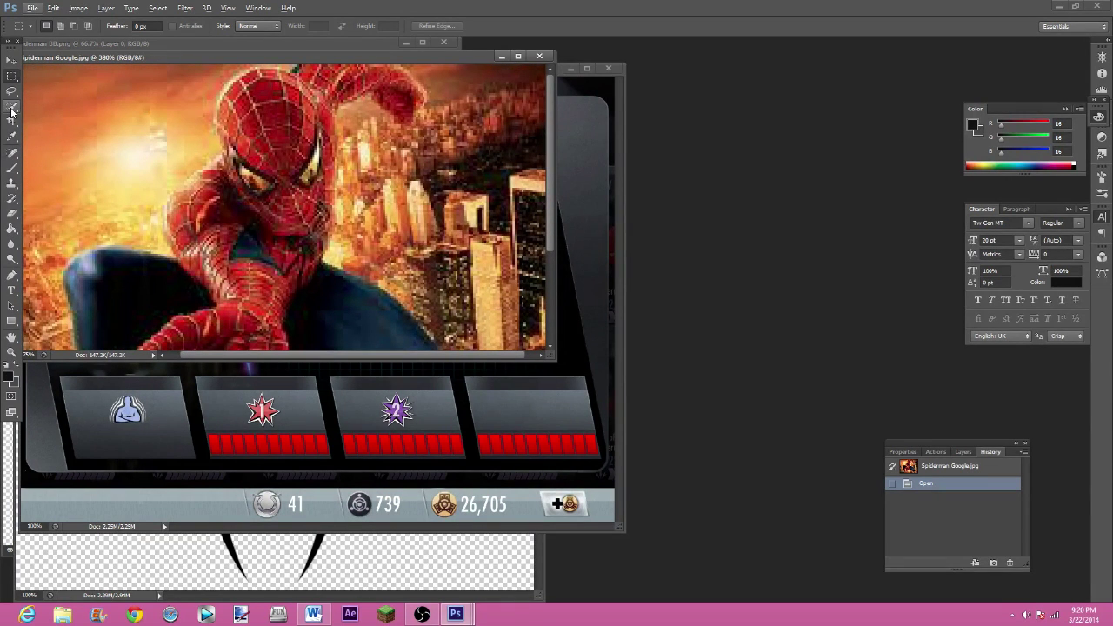
Quick-select the sky and city background left of Spider-Man, refining with Alt-subtract and extra strokes.
drag(11, 110, 32, 108)
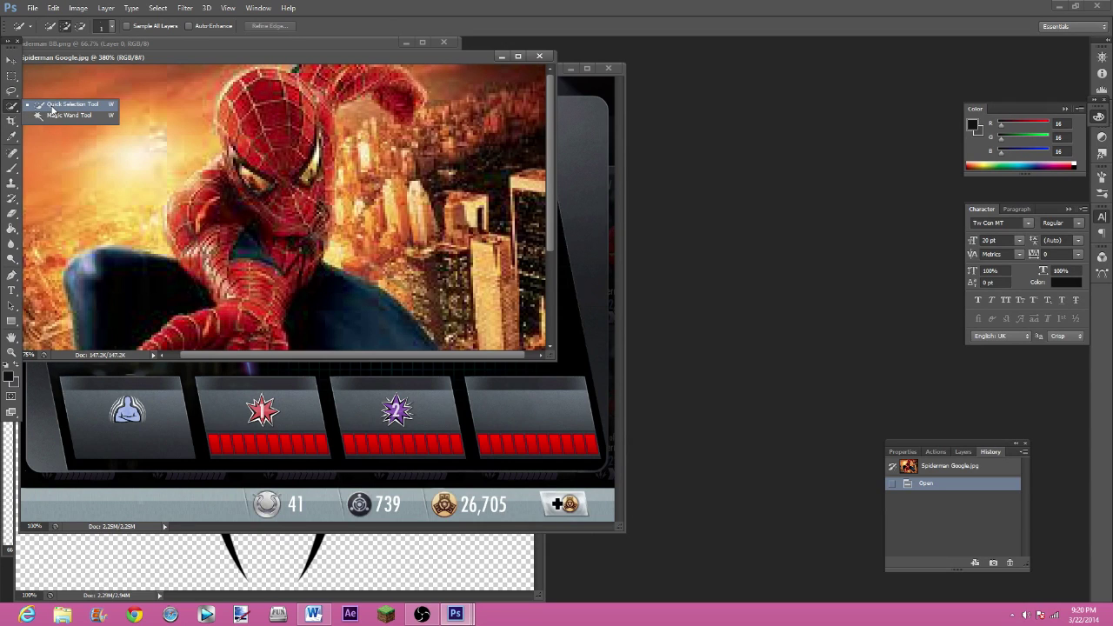
click(59, 109)
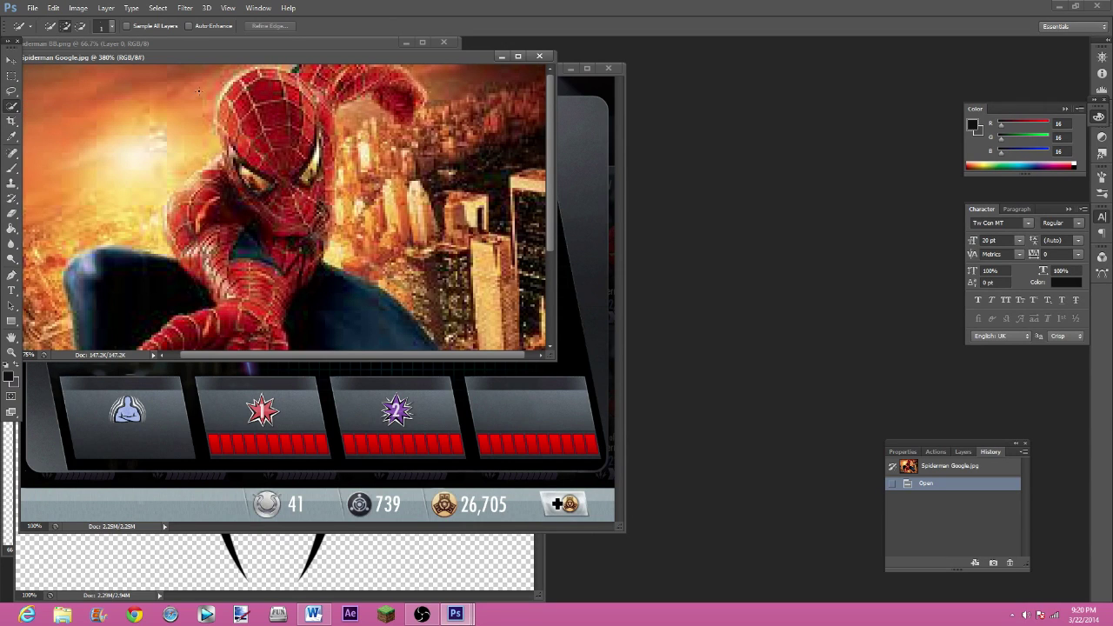
mouse_move(192, 127)
mouse_down()
mouse_move(199, 142)
mouse_move(171, 161)
mouse_up()
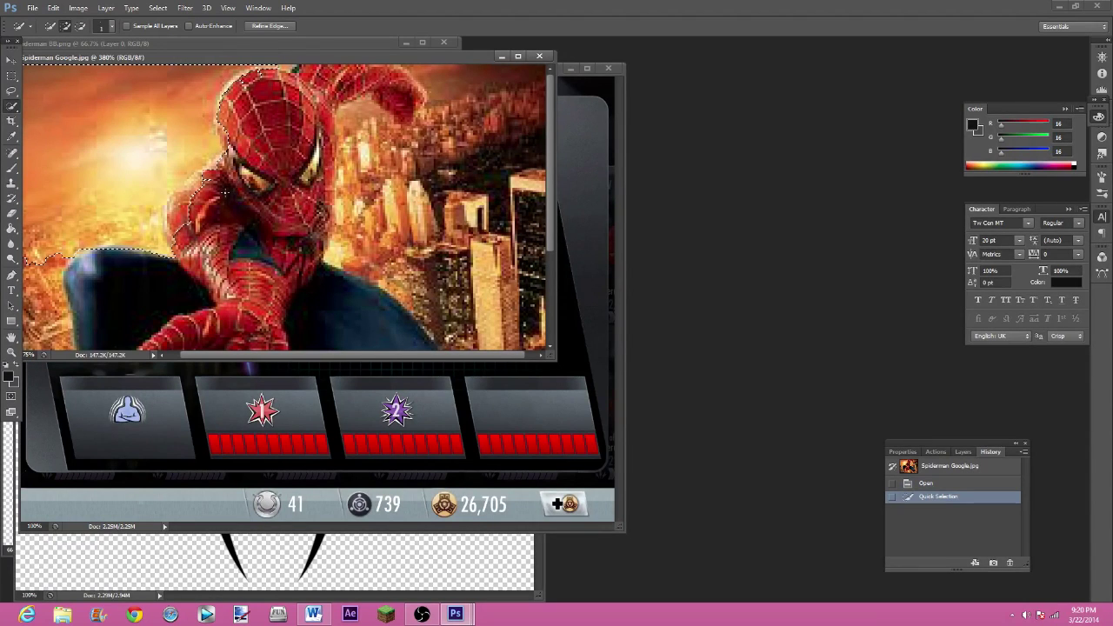
key(alt)
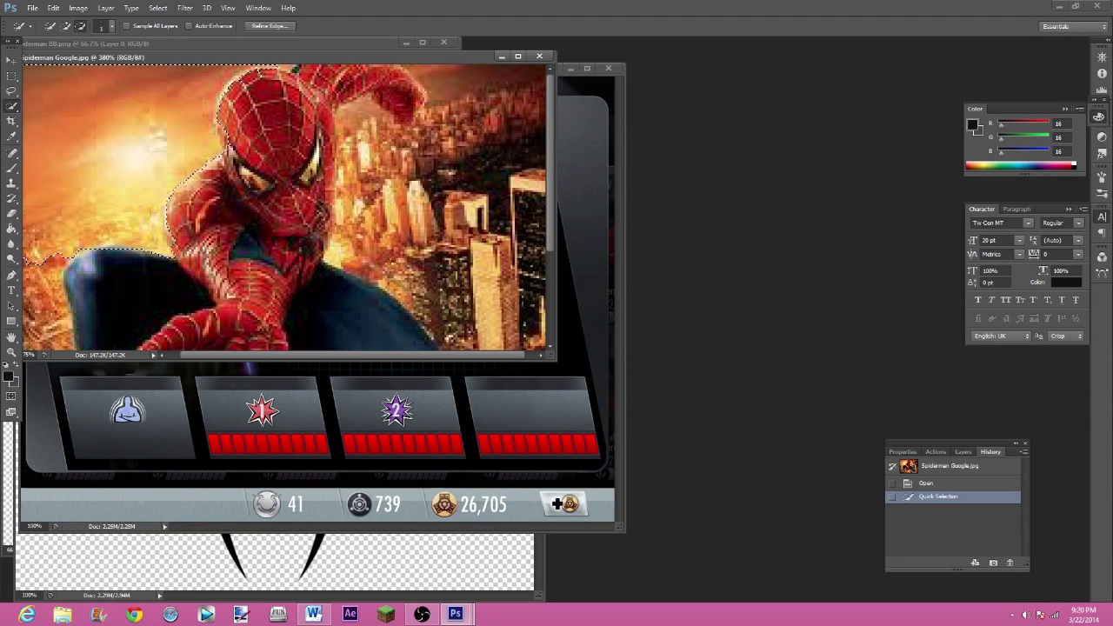
click(52, 257)
scroll(52, 257, down, 3)
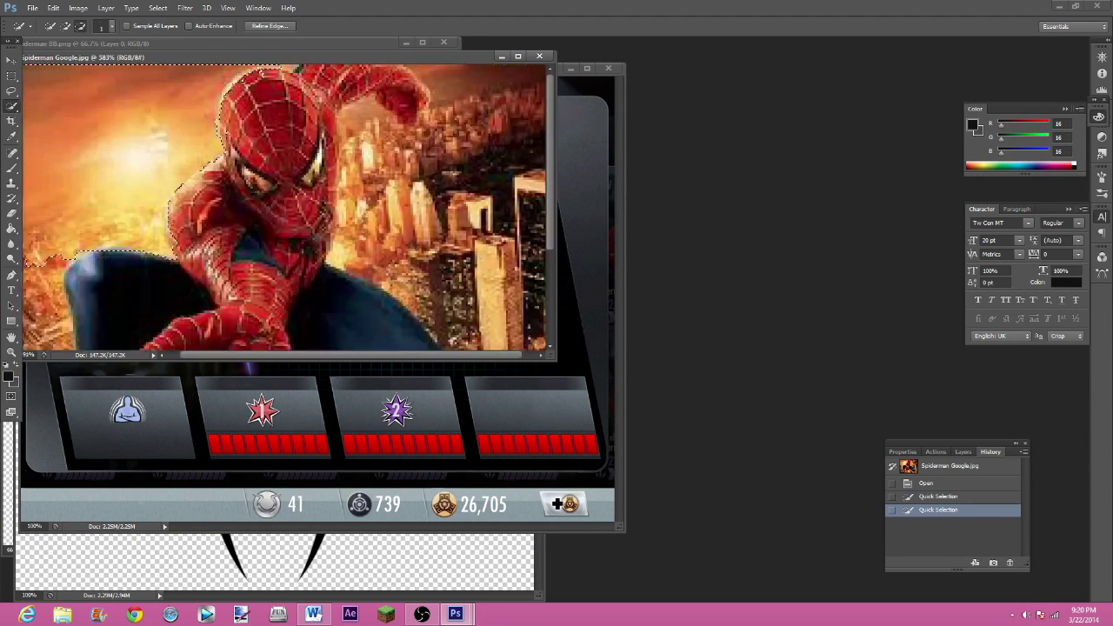
scroll(257, 83, up, 5)
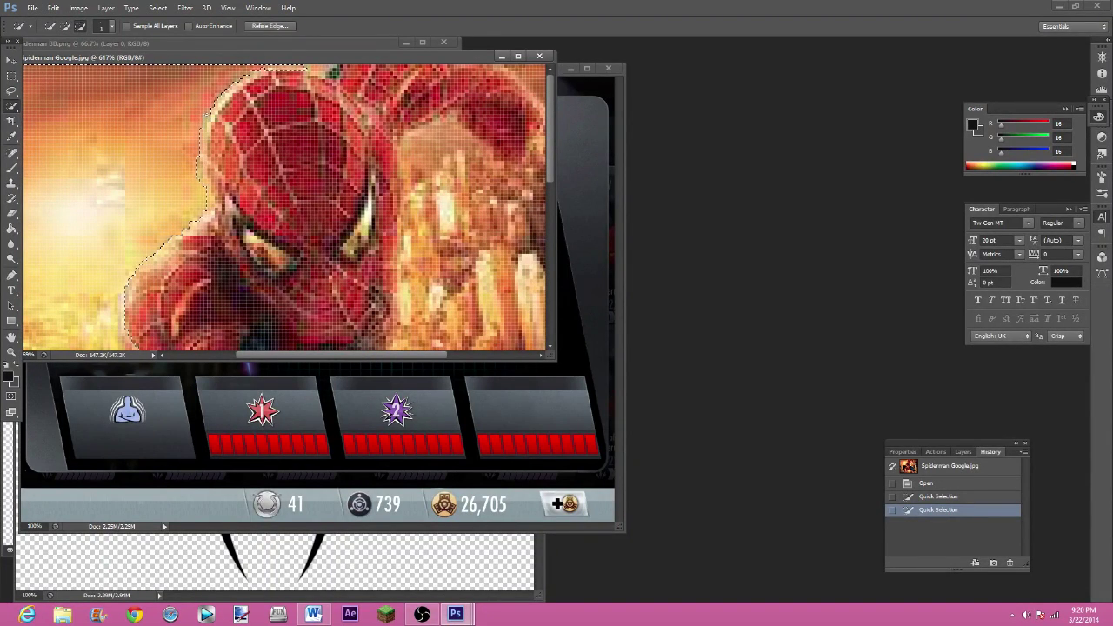
click(183, 230)
scroll(138, 164, down, 5)
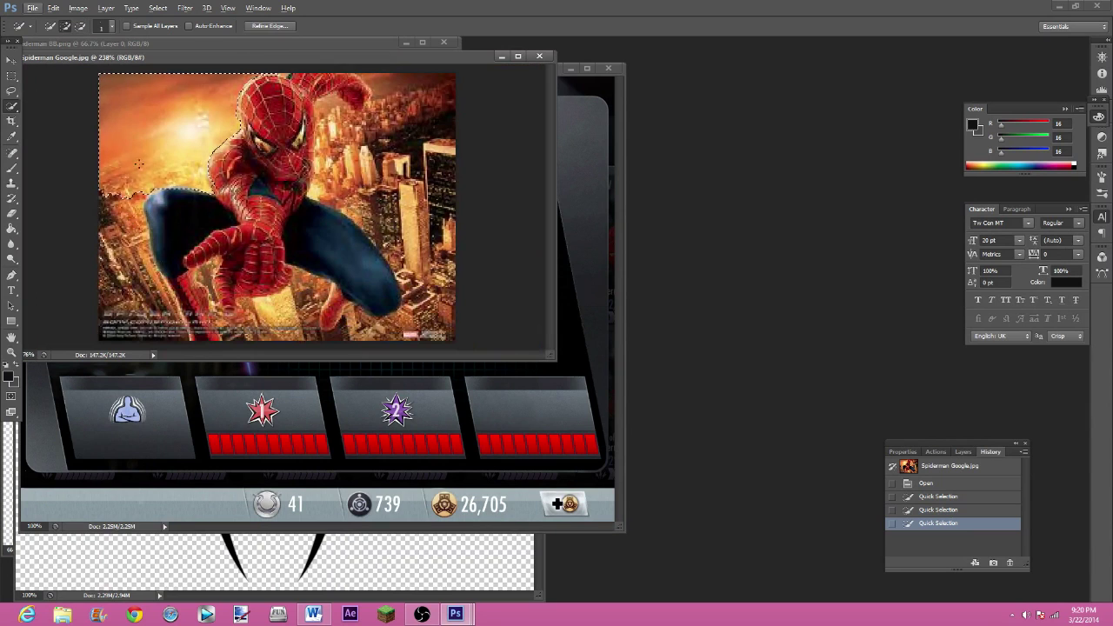
mouse_move(138, 164)
mouse_down()
mouse_move(113, 247)
mouse_move(144, 296)
mouse_move(158, 294)
mouse_move(113, 320)
mouse_up()
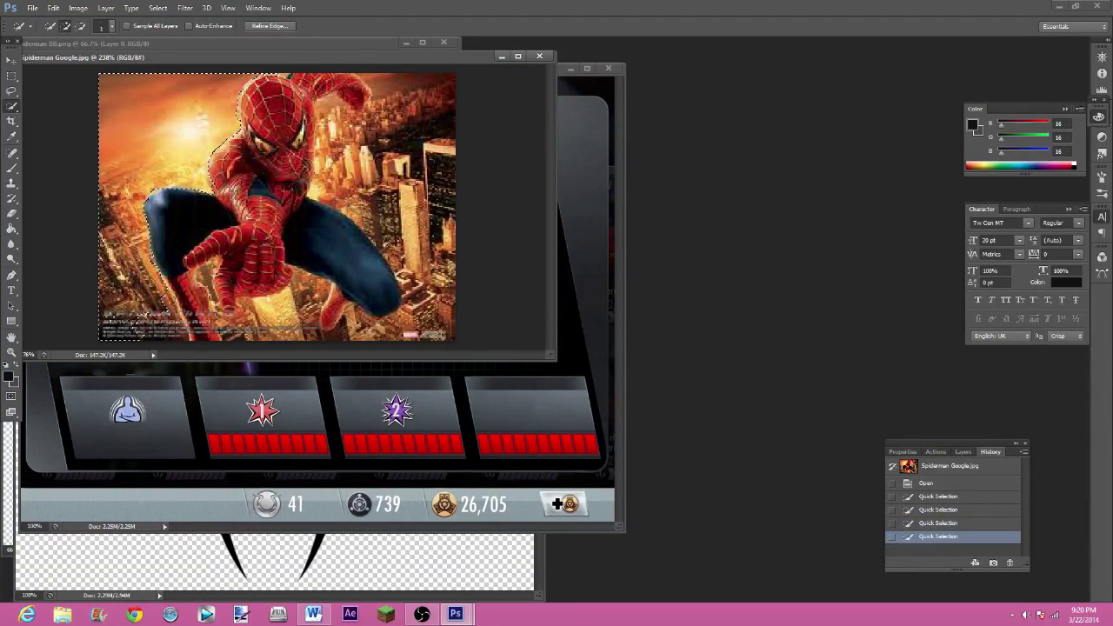
click(113, 320)
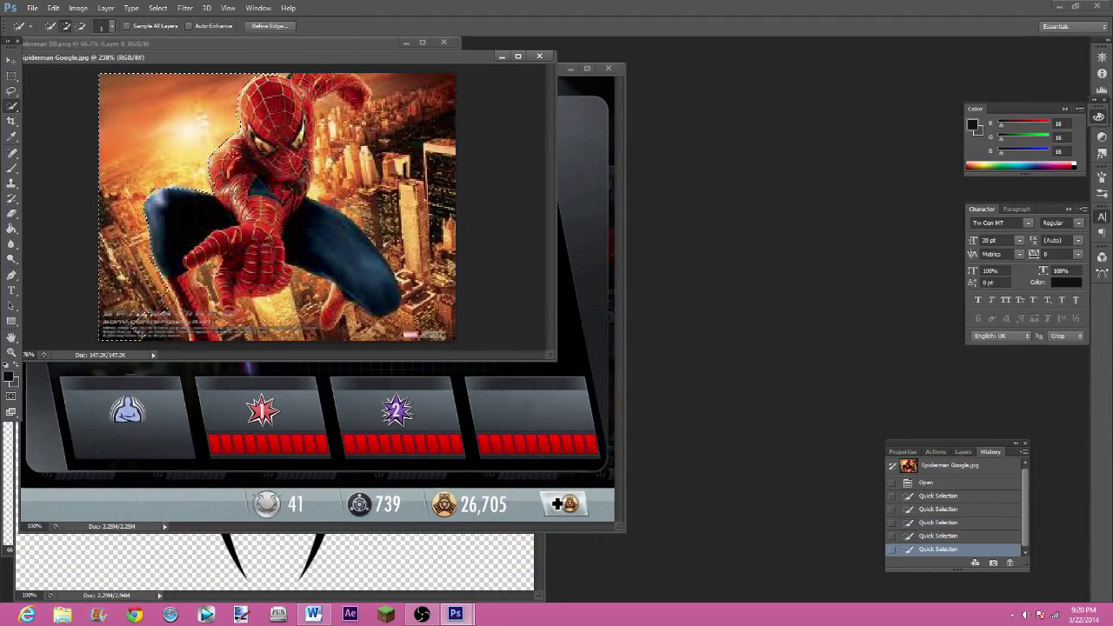
Convert the image layer to a smart object, then rasterize it back to pixels.
click(108, 8)
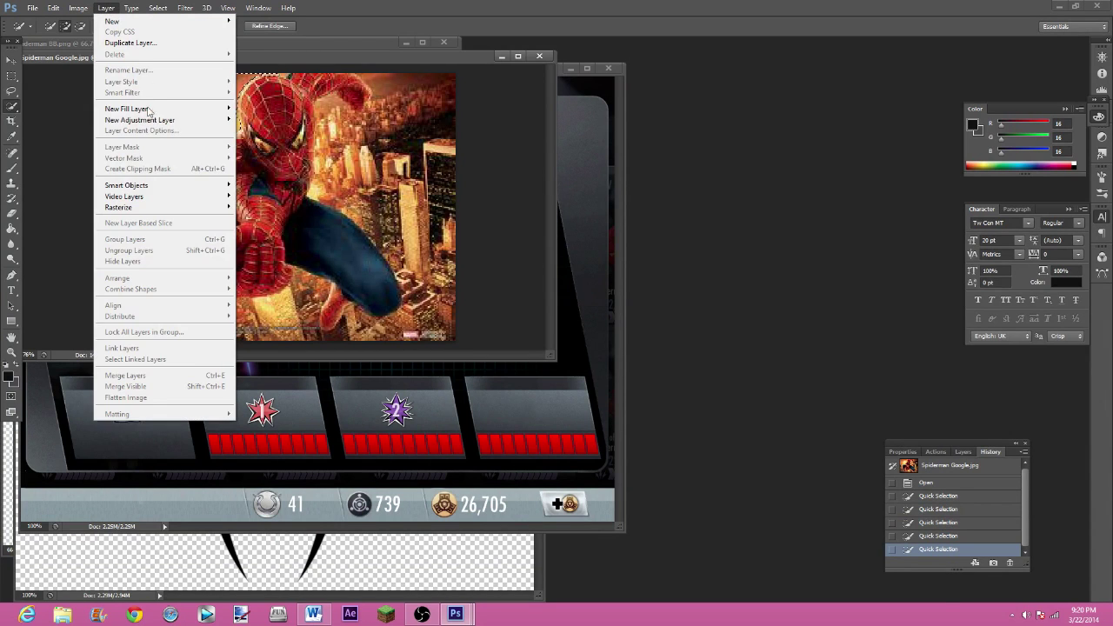
mouse_move(151, 185)
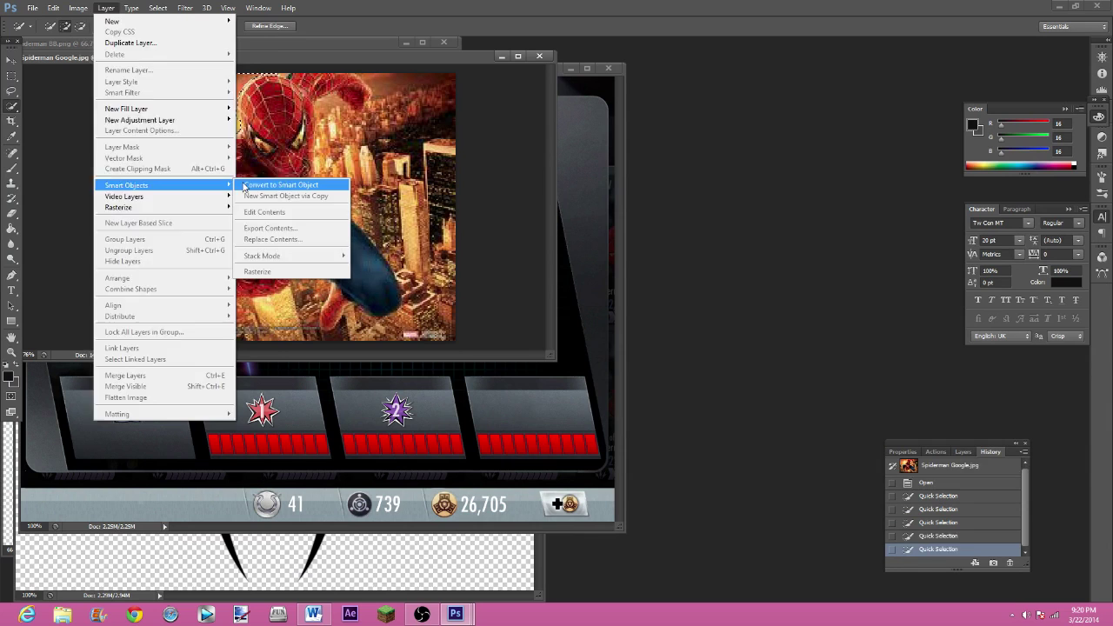
click(270, 184)
click(106, 8)
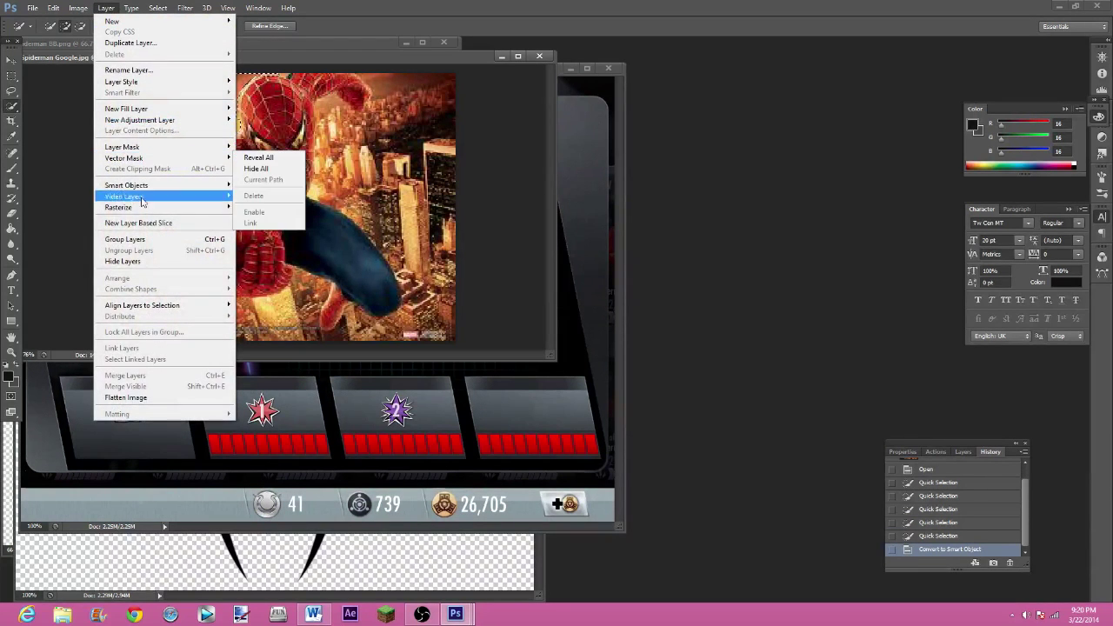
mouse_move(156, 207)
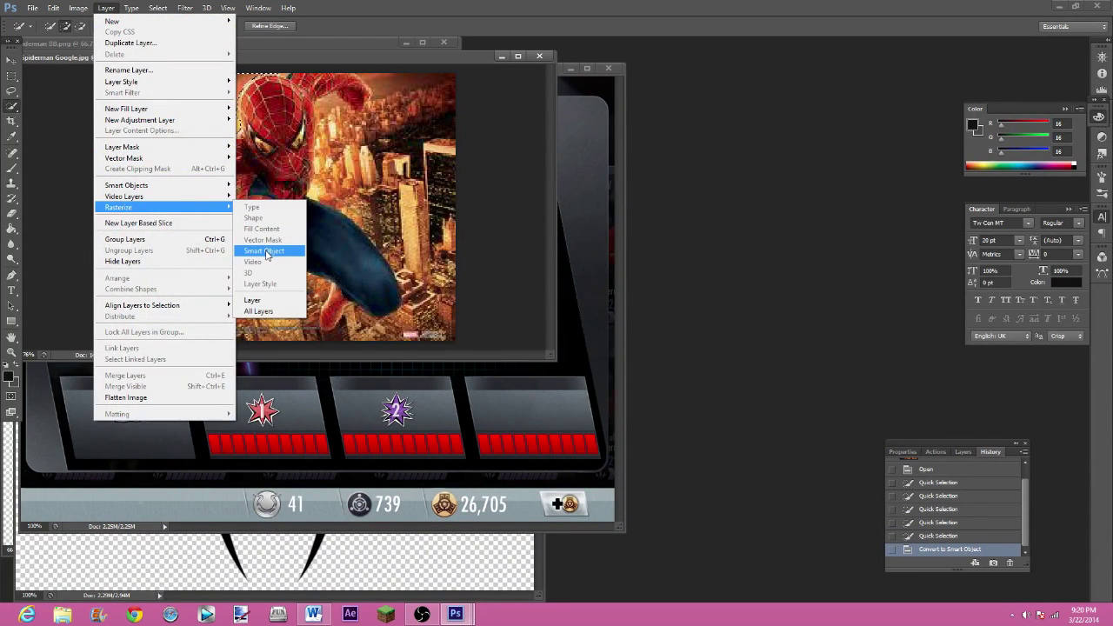
click(263, 251)
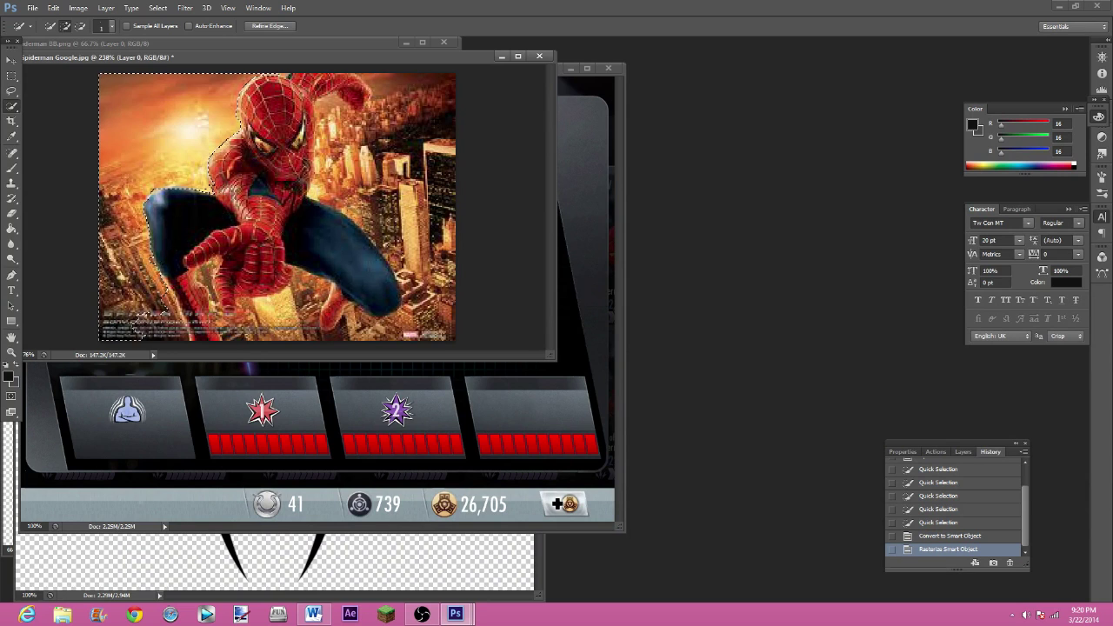
Trim the selection and delete the left background, then close Spiderman Google.jpg without saving.
key(alt)
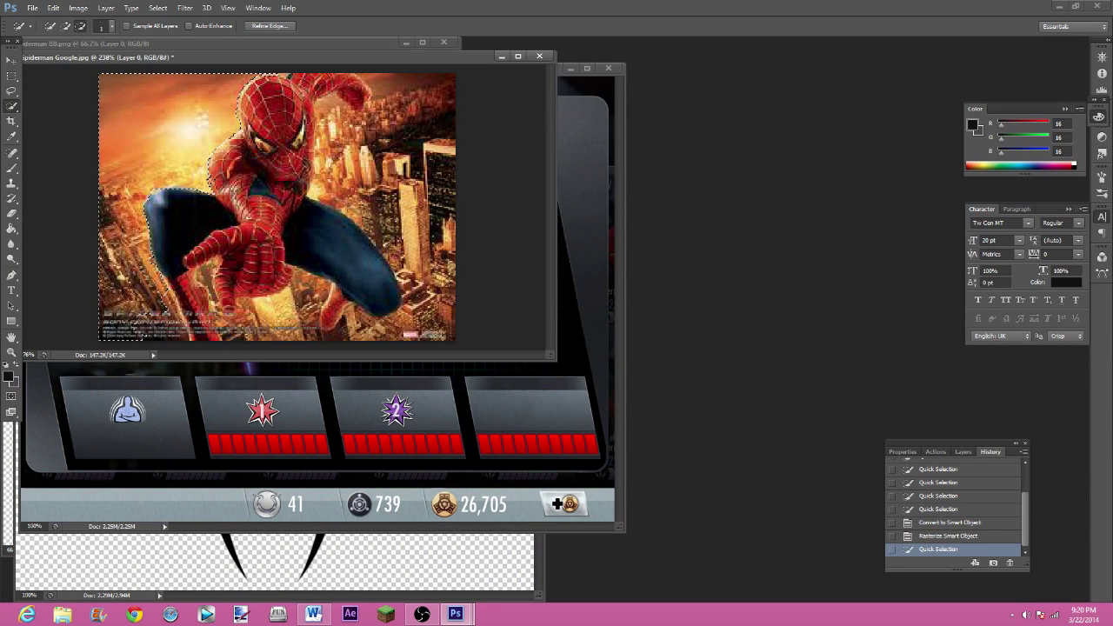
click(154, 146)
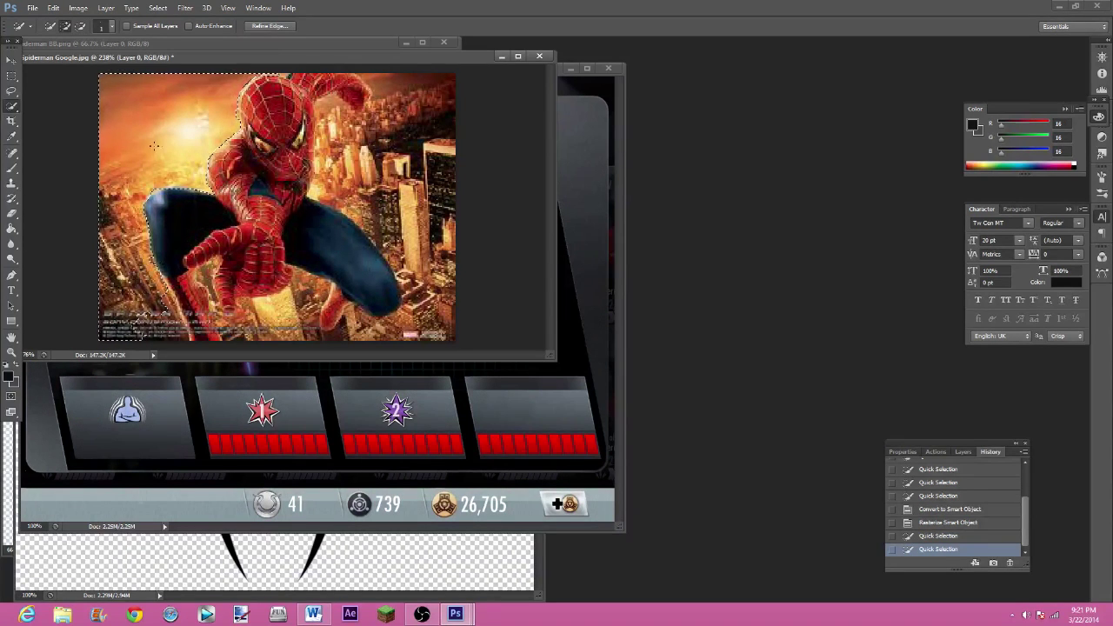
key(Delete)
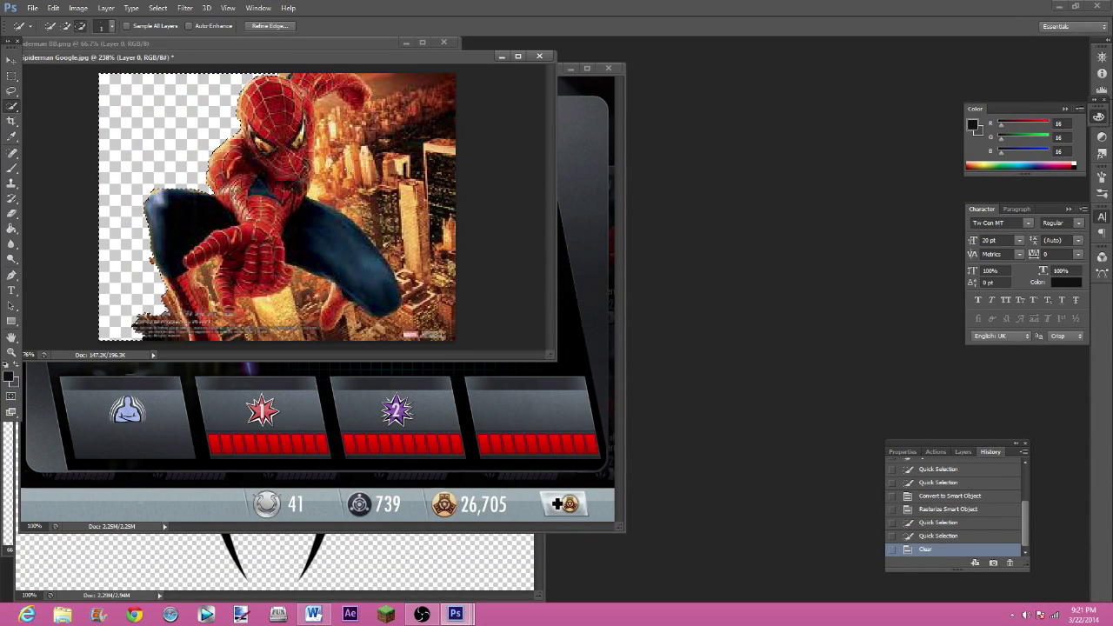
drag(347, 109, 351, 139)
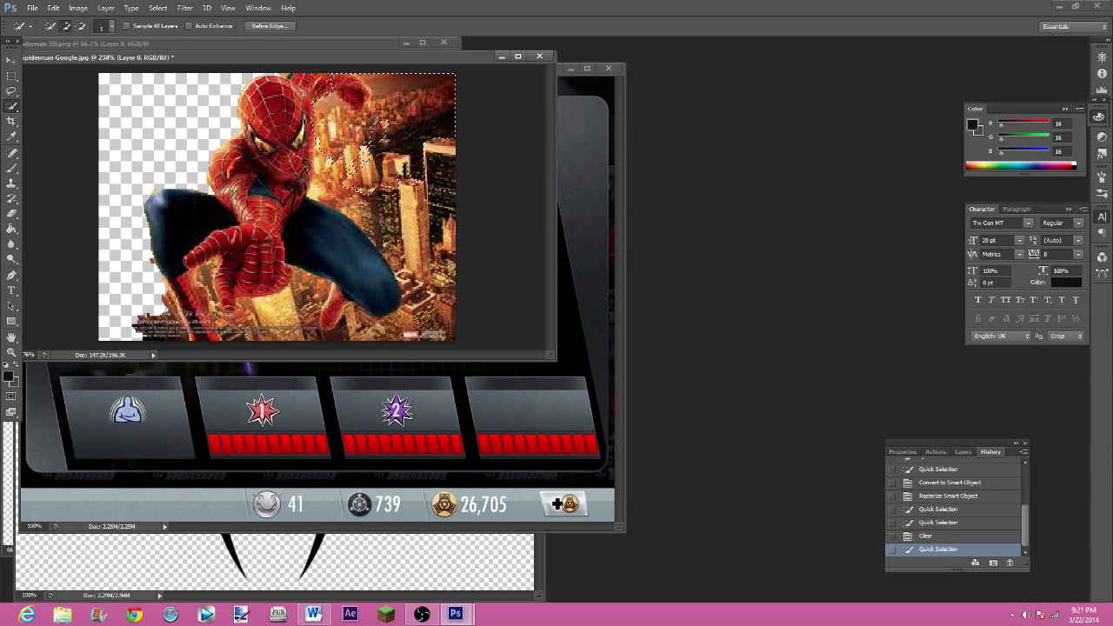
click(351, 141)
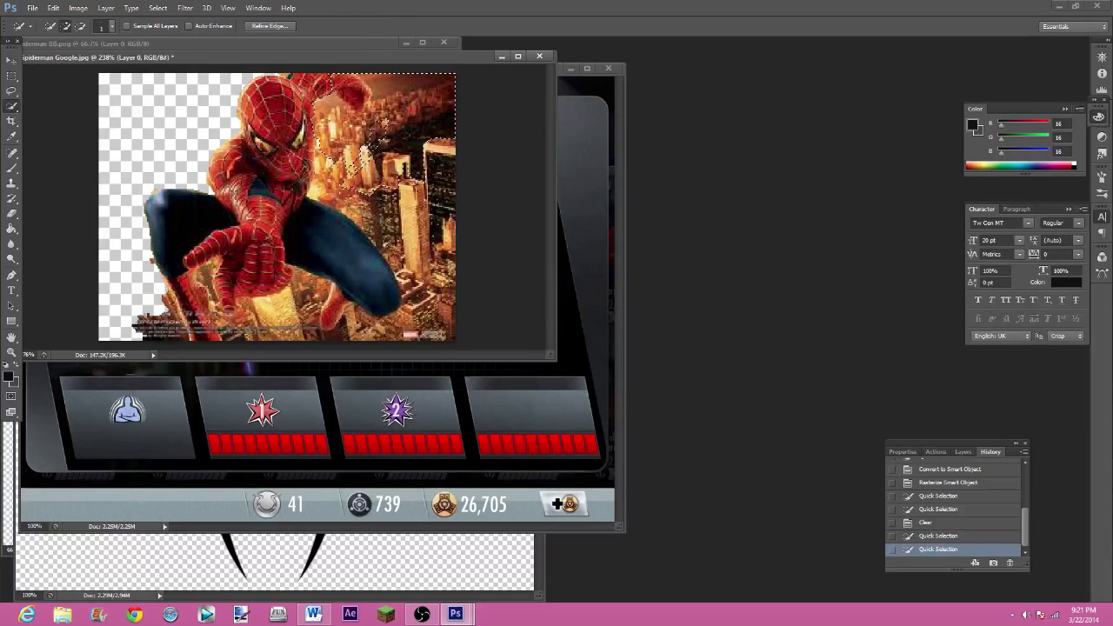
click(539, 56)
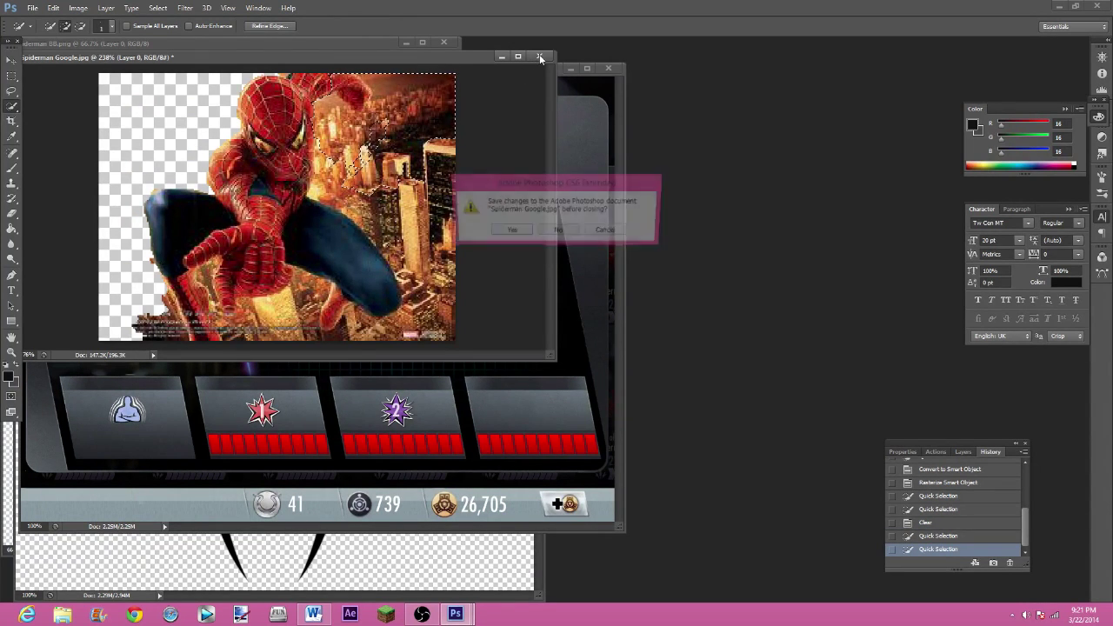
click(560, 232)
Rectangle-select the whole Spider-Man cut-out in Spiderman BB.png, then bring the Blank Pic.jpg card forward.
click(363, 40)
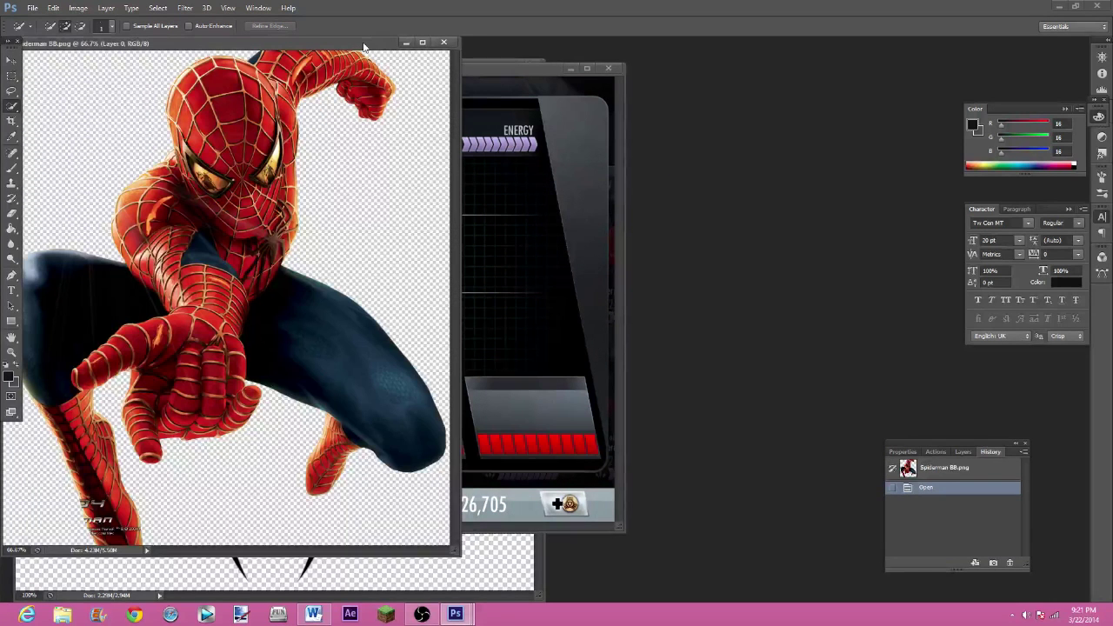
scroll(300, 178, down, 3)
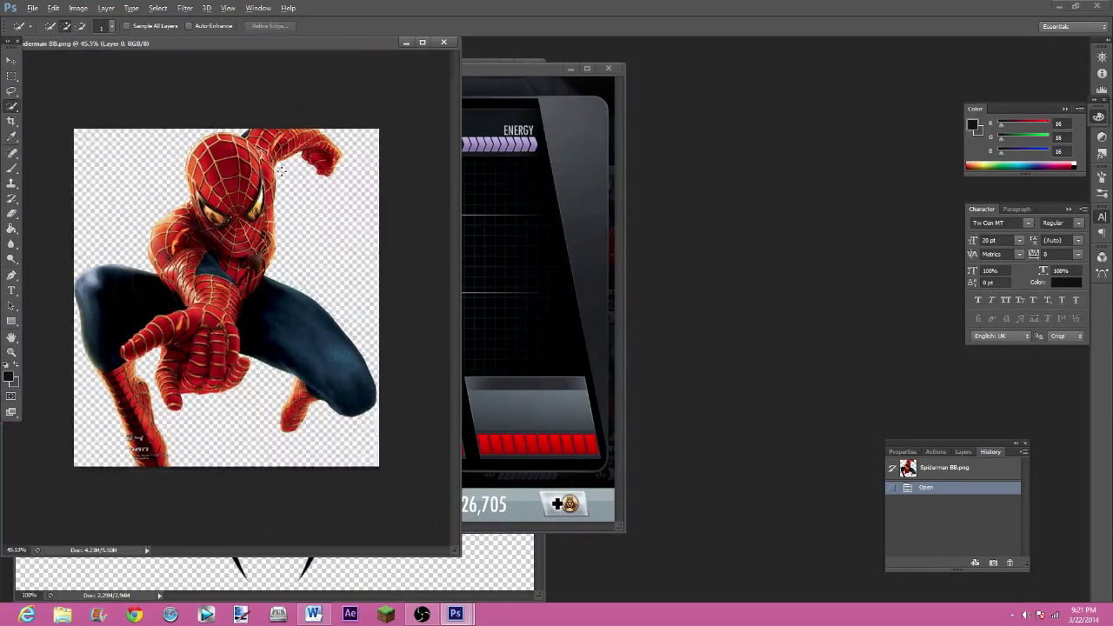
key(alt)
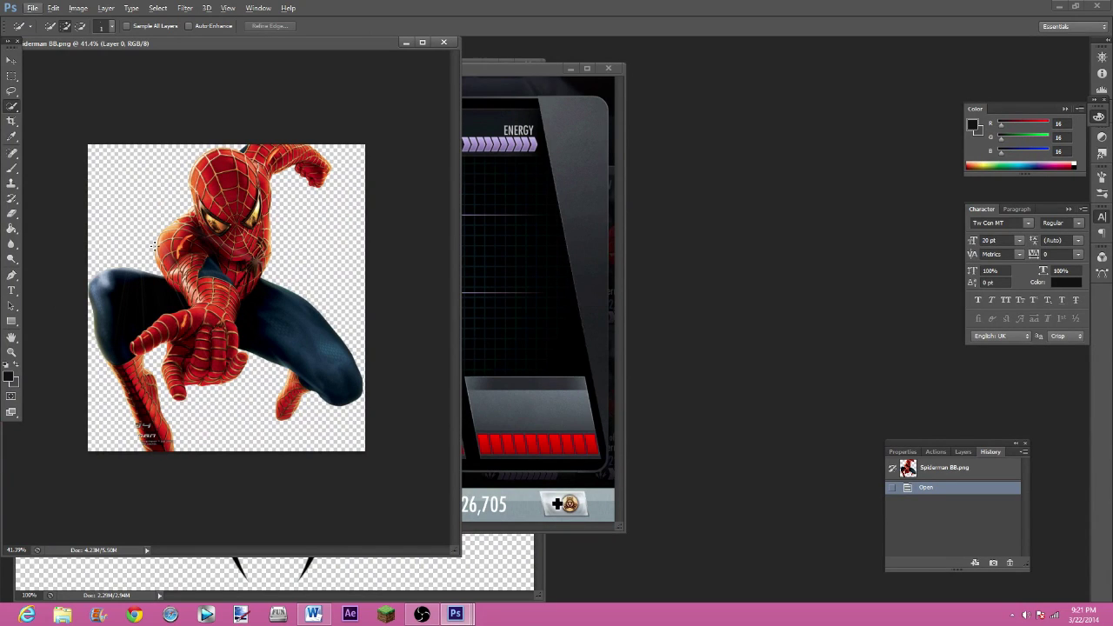
click(12, 76)
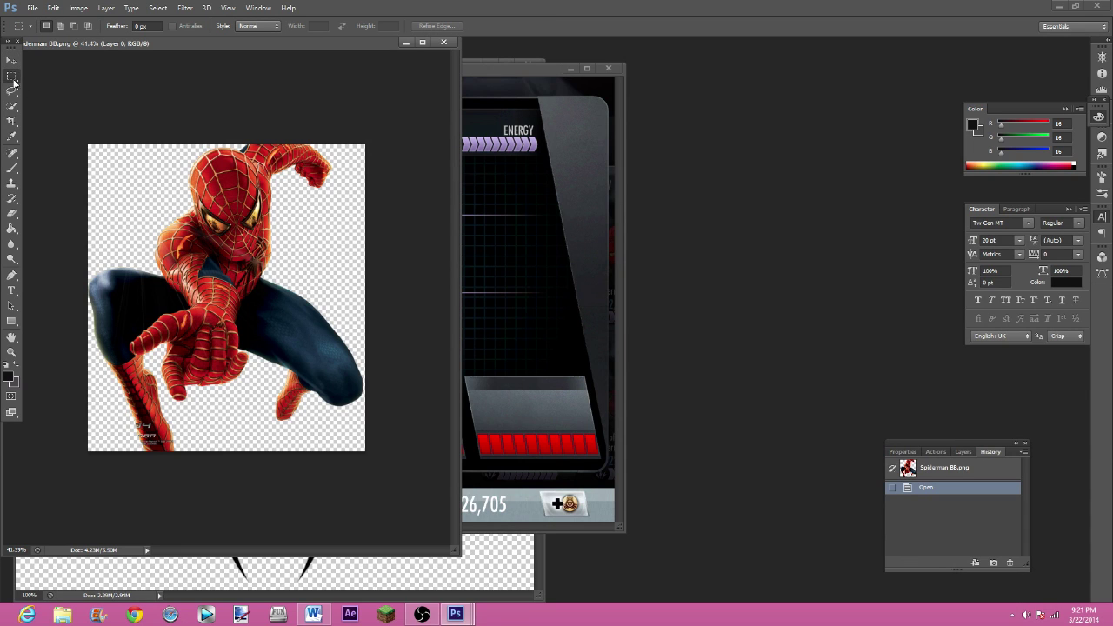
drag(80, 134, 440, 462)
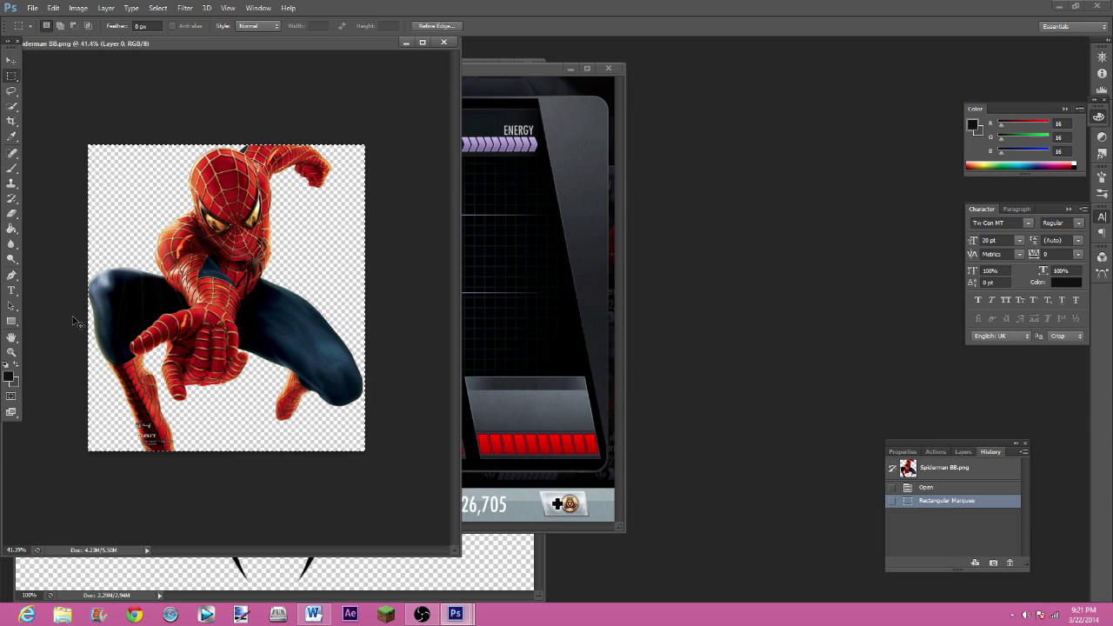
click(535, 68)
drag(533, 65, 575, 76)
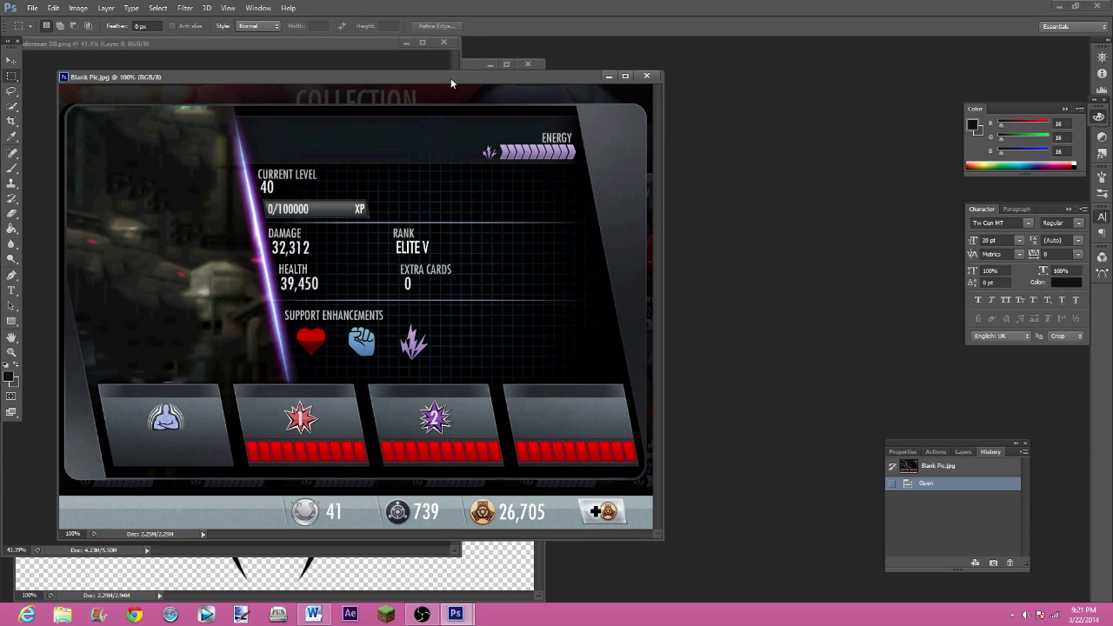
Paste Spider-Man onto the card as a new layer and start a free transform.
key(ctrl+v)
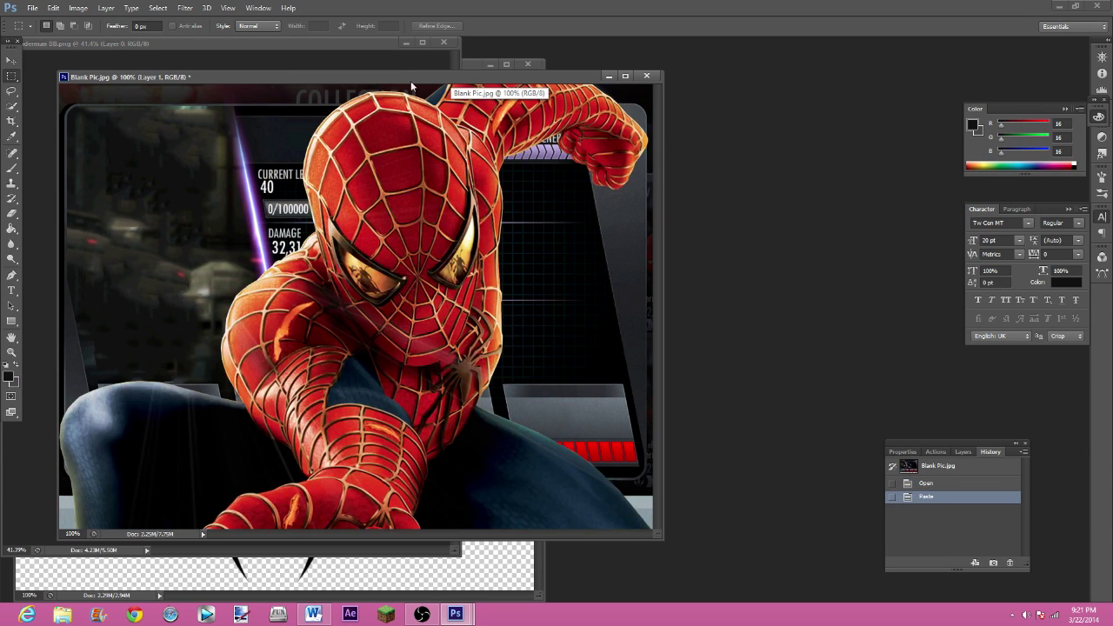
click(12, 61)
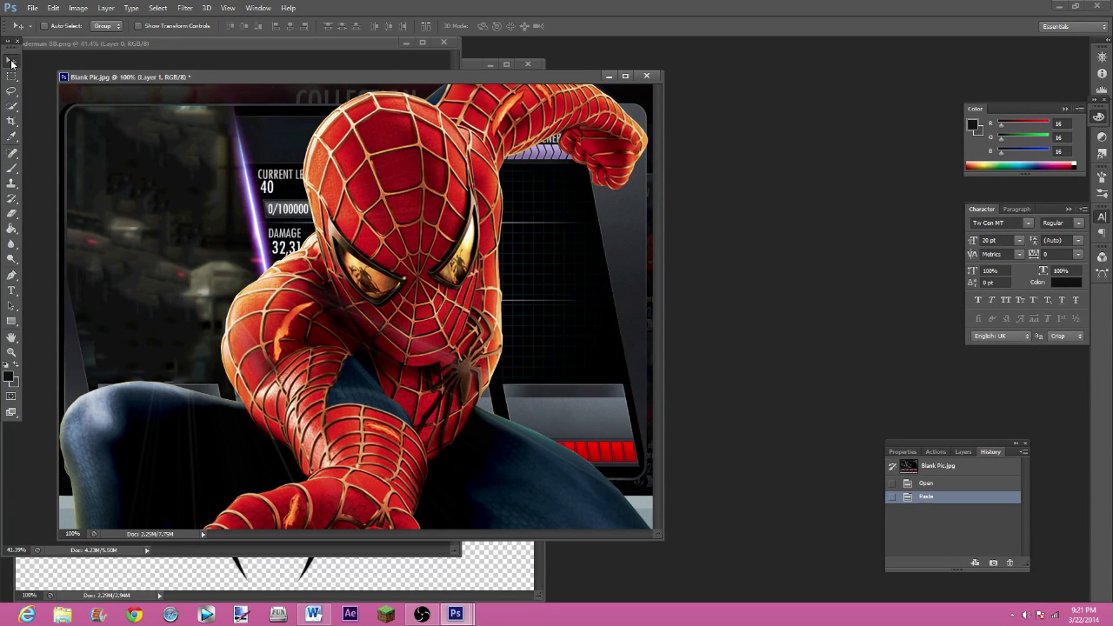
drag(362, 314, 363, 346)
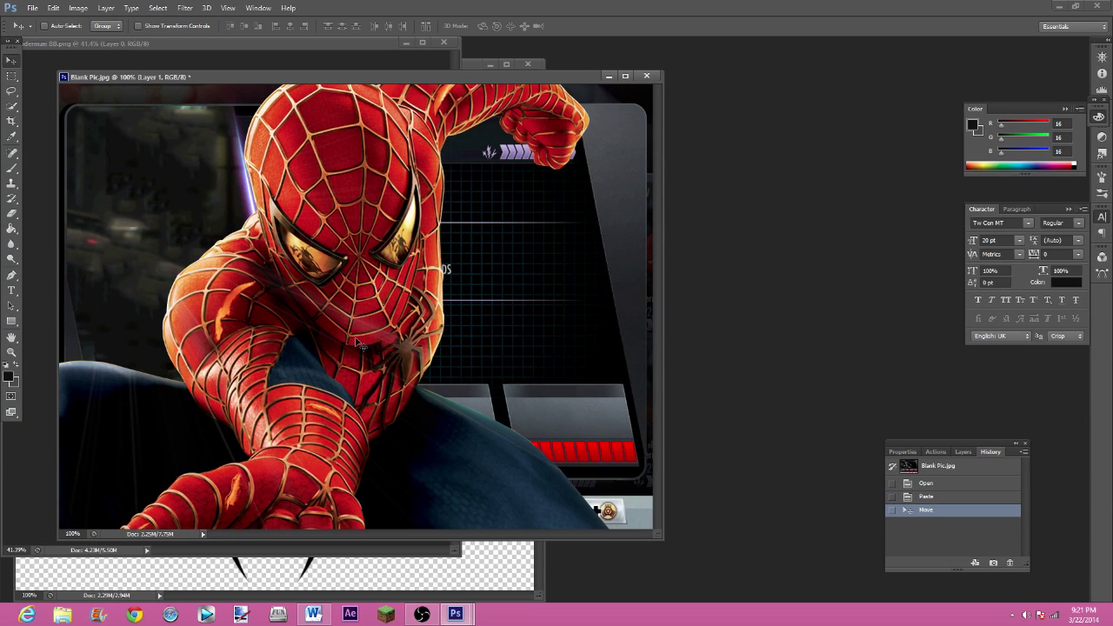
key(ctrl+t)
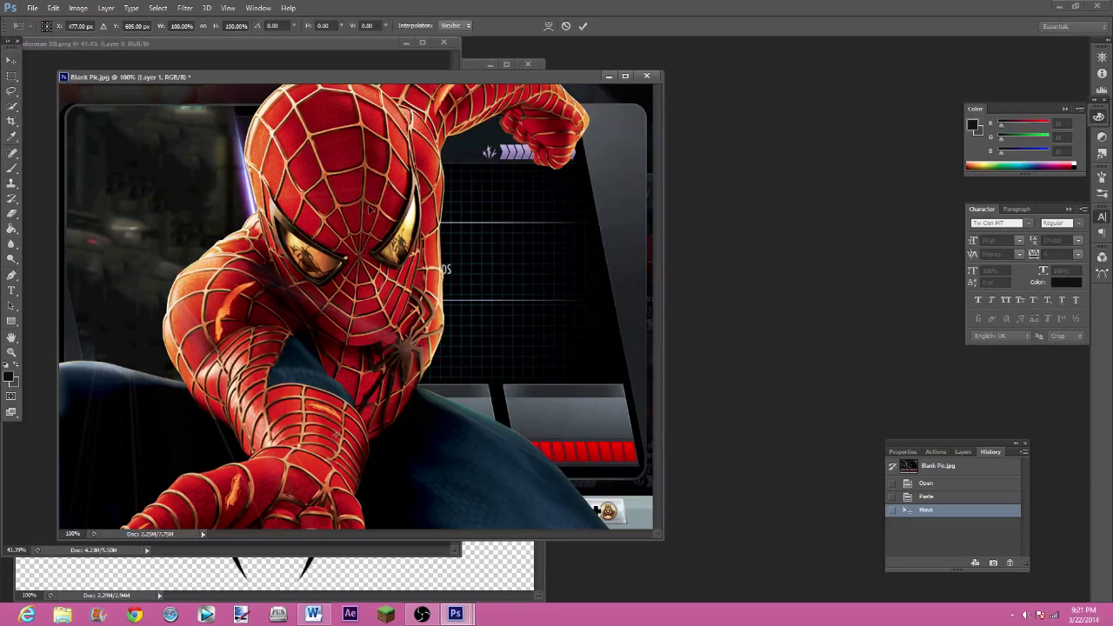
drag(359, 210, 366, 346)
drag(352, 224, 424, 208)
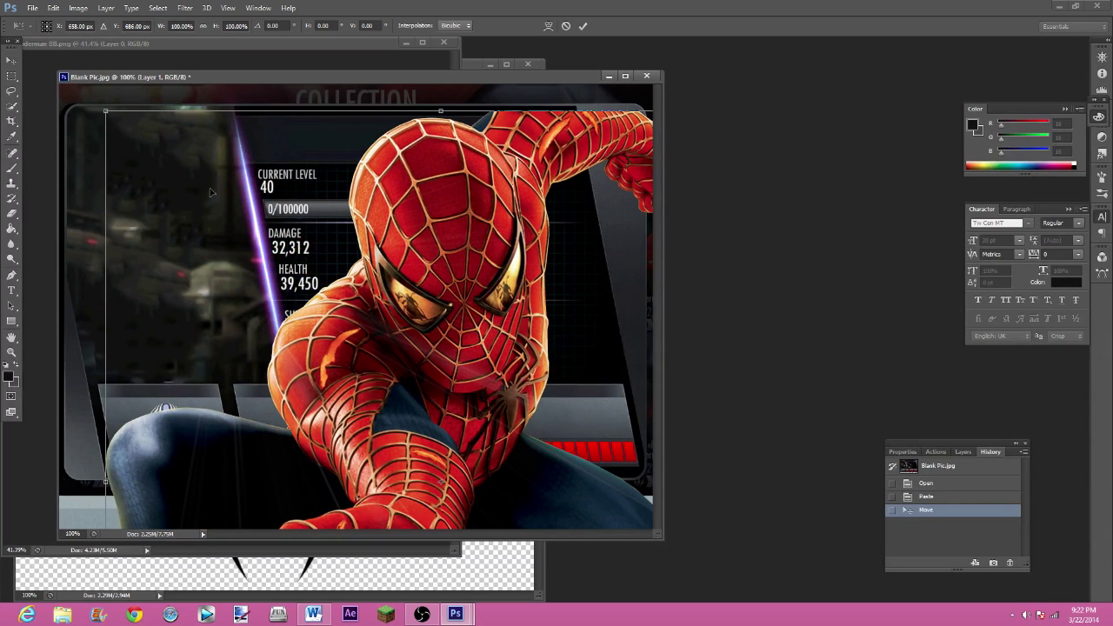
Shrink Spider-Man to roughly a quarter size and move him to the card's top-left area.
drag(107, 112, 453, 476)
drag(566, 514, 278, 137)
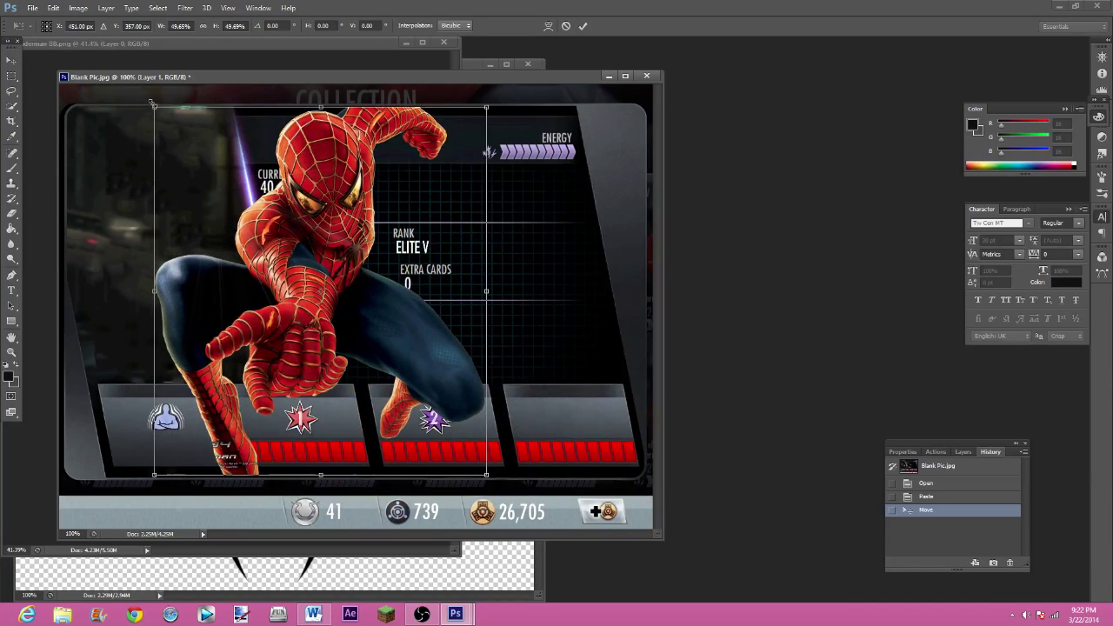
drag(154, 108, 250, 235)
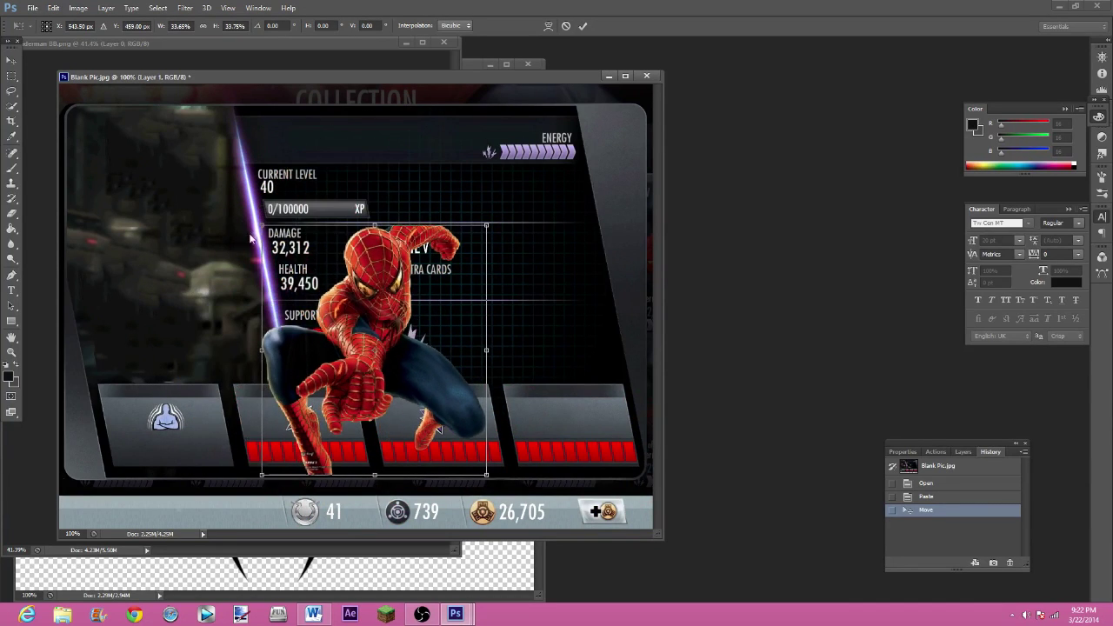
drag(426, 396, 225, 304)
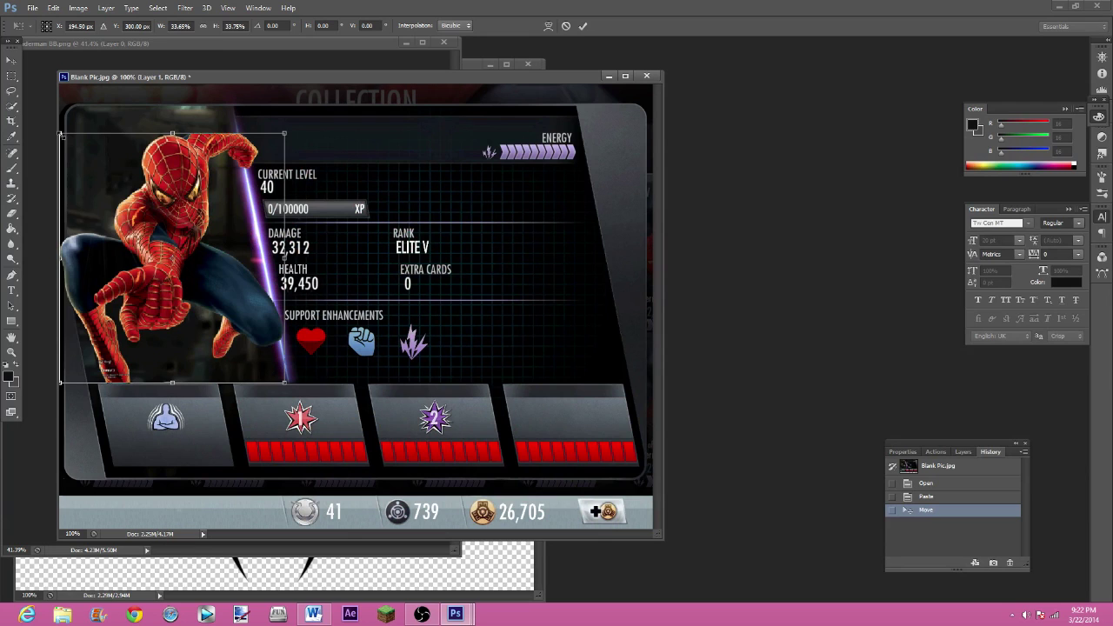
drag(61, 135, 106, 185)
drag(205, 307, 161, 268)
Fine-tune Spider-Man to about 28% so he fills the portrait area, and commit the transform.
drag(75, 154, 55, 134)
drag(117, 224, 128, 240)
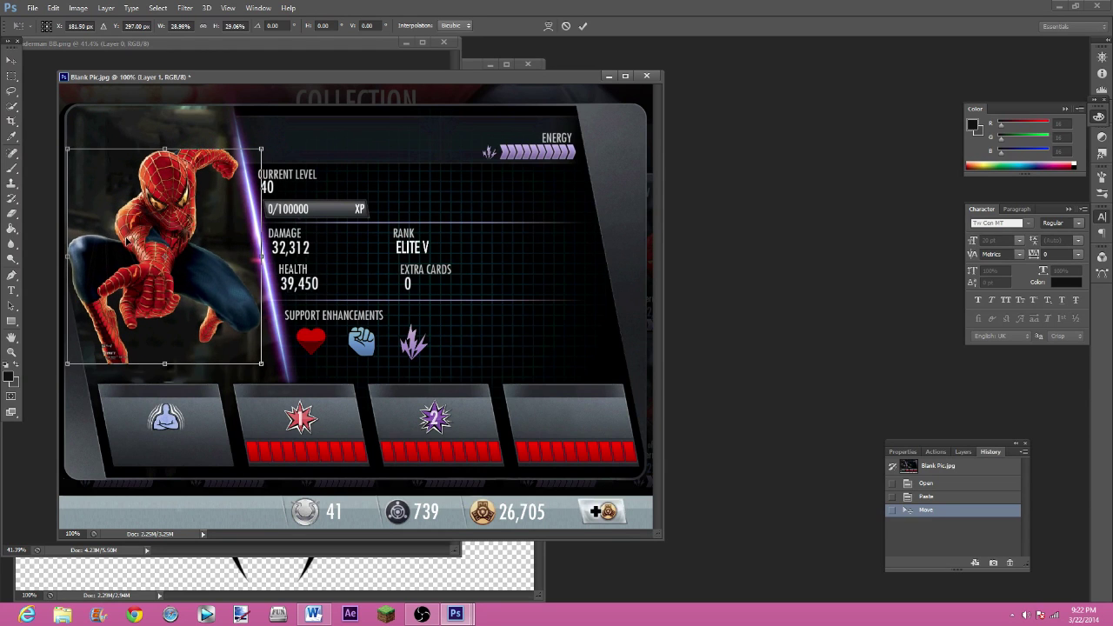
drag(67, 149, 57, 135)
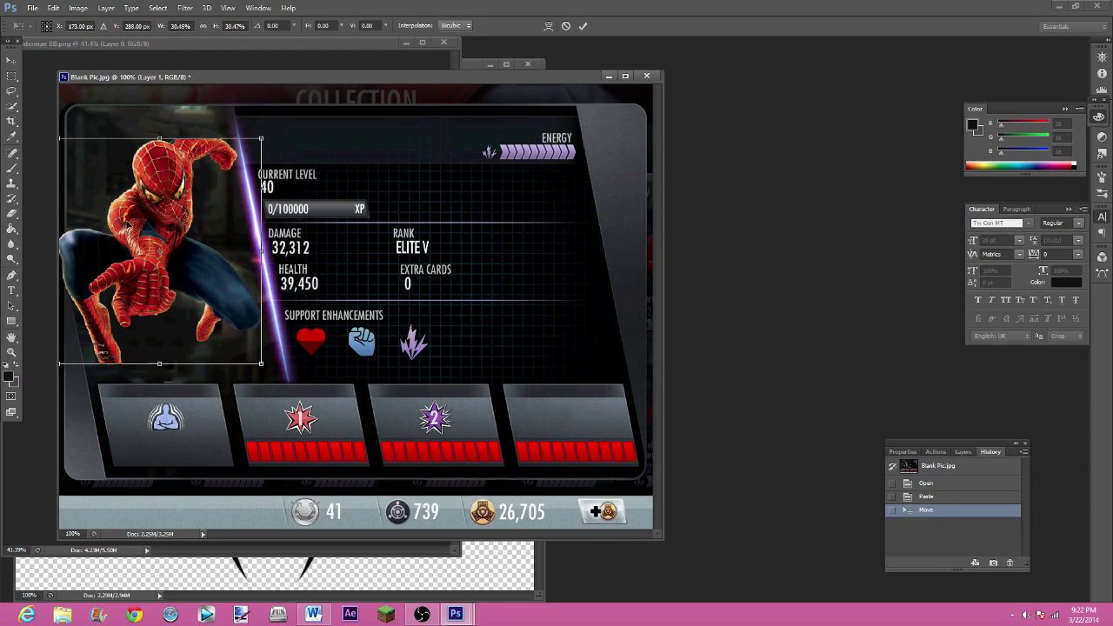
drag(128, 217, 140, 230)
drag(271, 144, 260, 157)
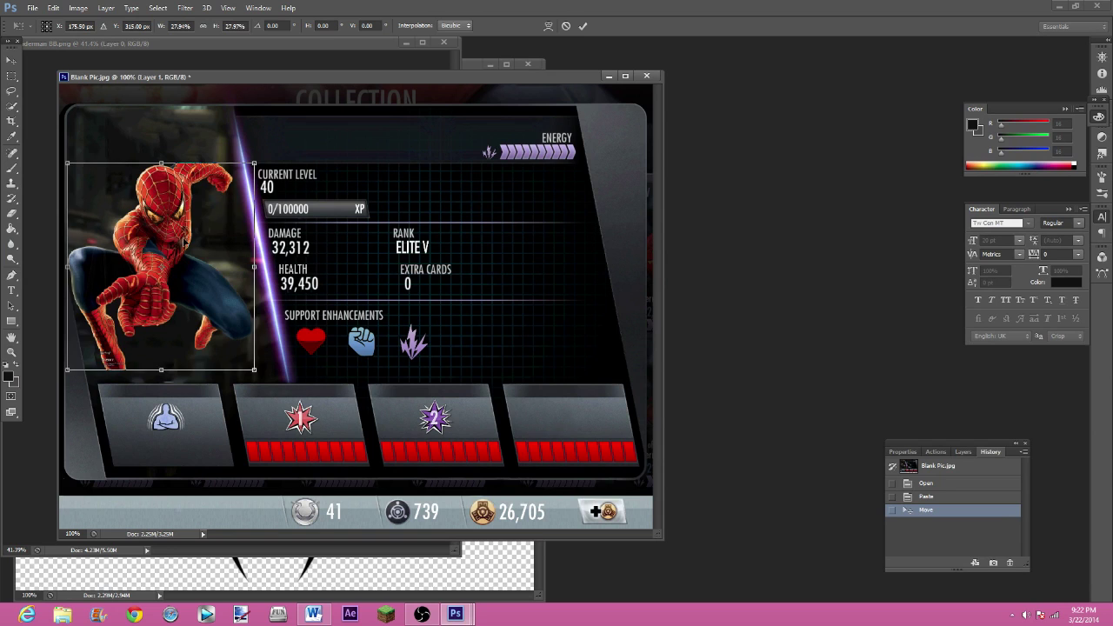
drag(182, 227, 185, 231)
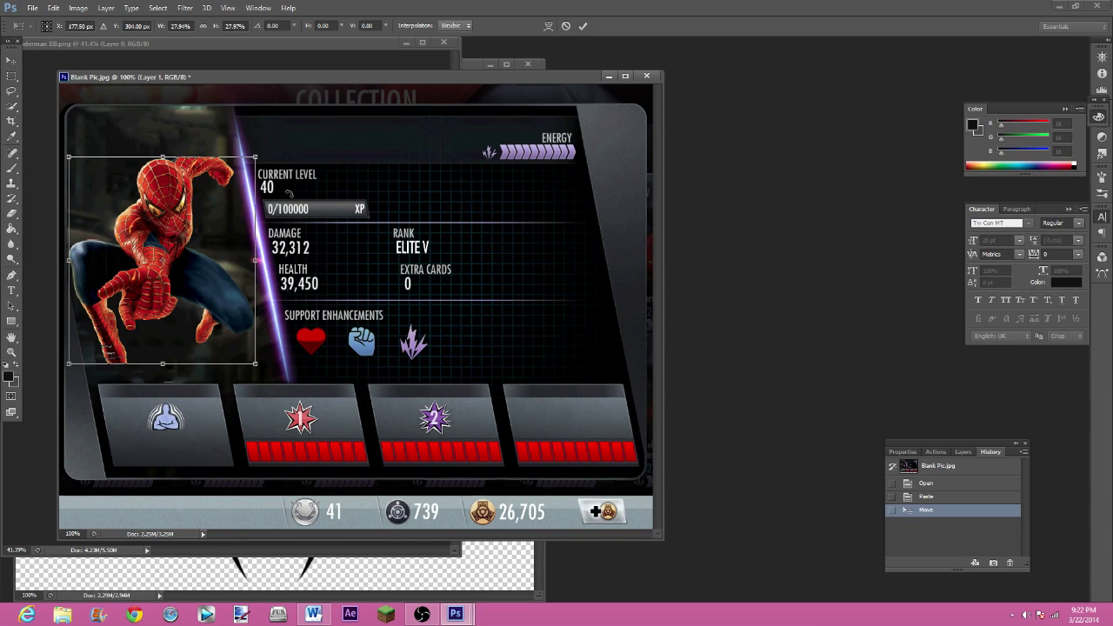
key(Return)
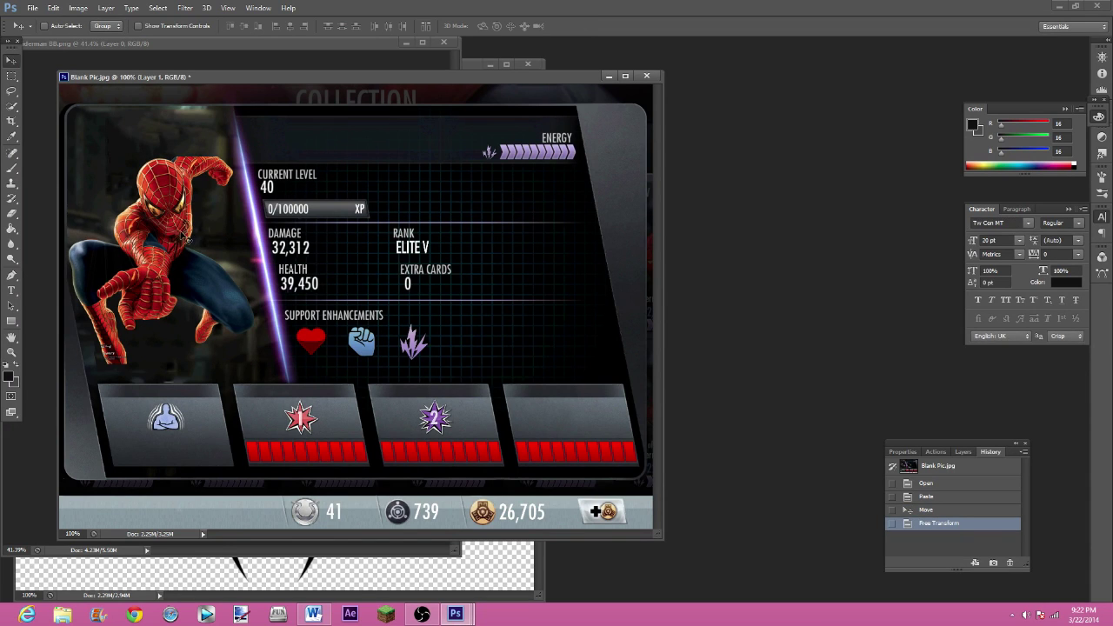
Settle Spider-Man in the portrait area and confirm Layer 1 sits above Background in Layers.
drag(175, 243, 169, 194)
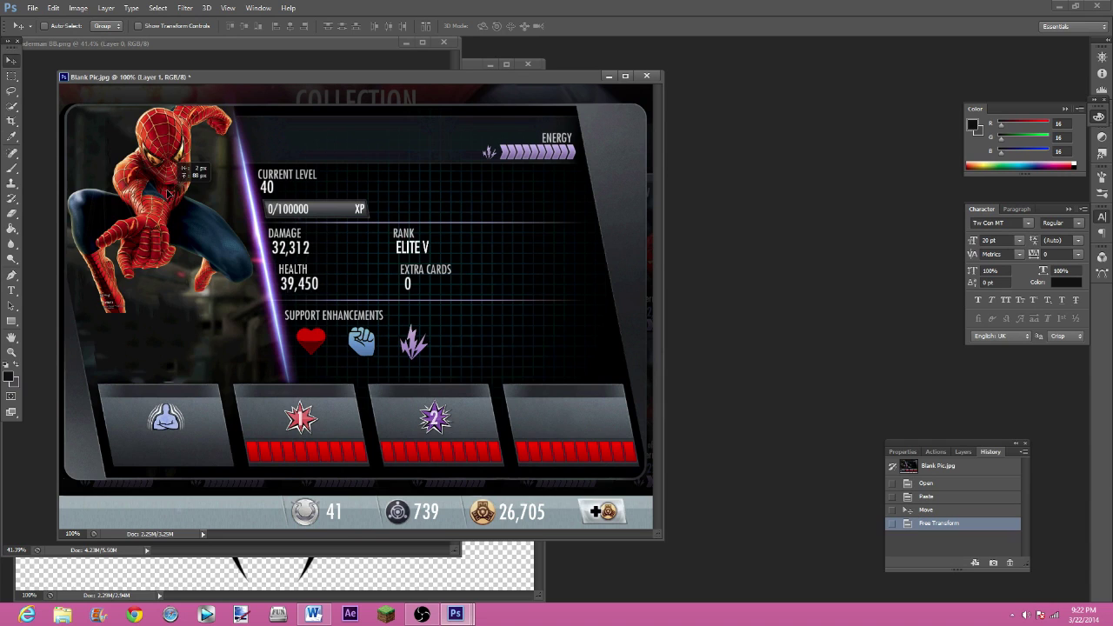
drag(169, 193, 173, 239)
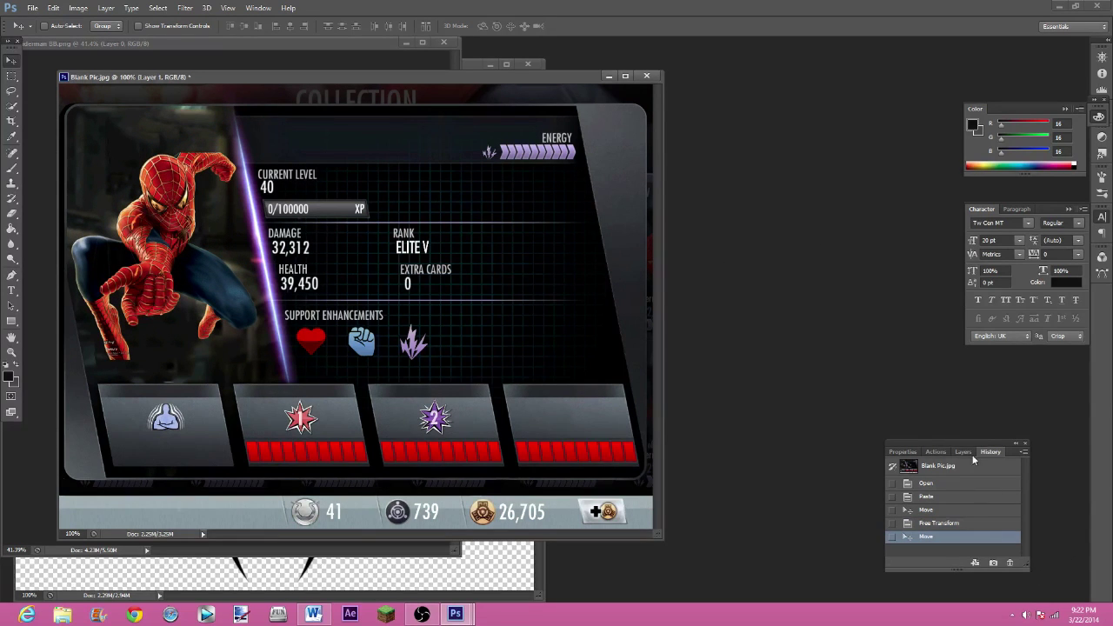
drag(956, 446, 805, 343)
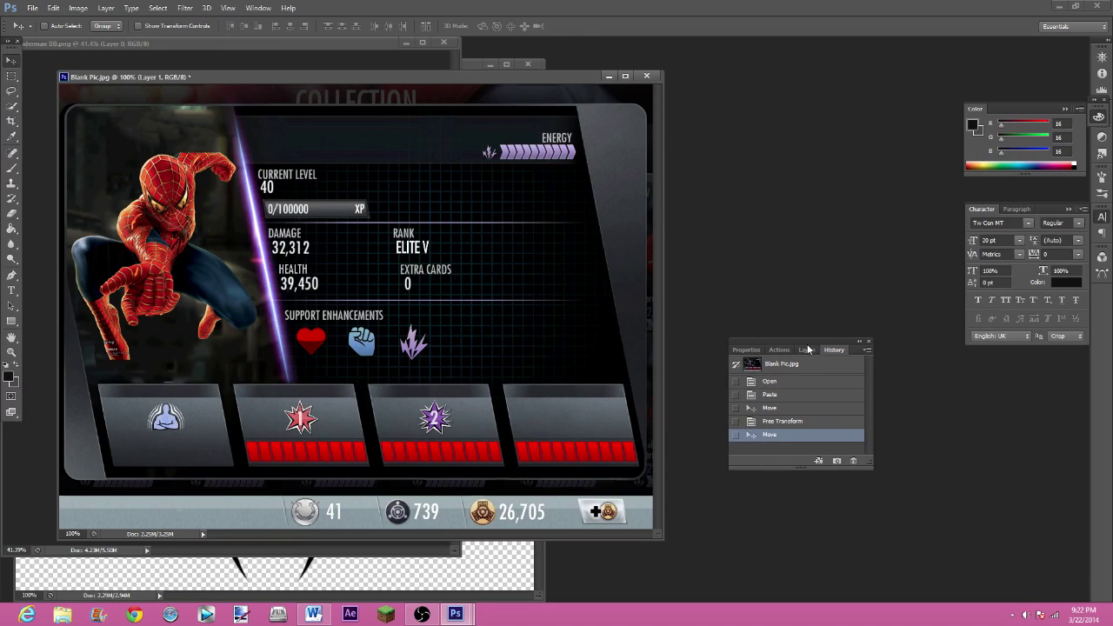
click(806, 349)
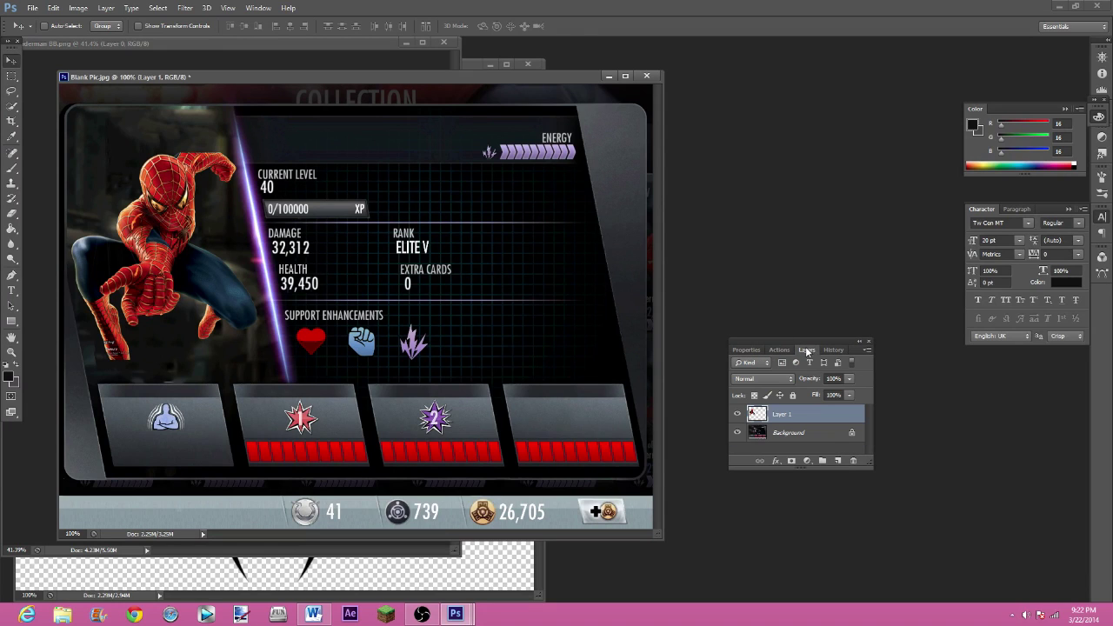
click(783, 434)
click(779, 417)
Start a text layer at the card's top in Tw Cen MT at 48 pt.
click(11, 292)
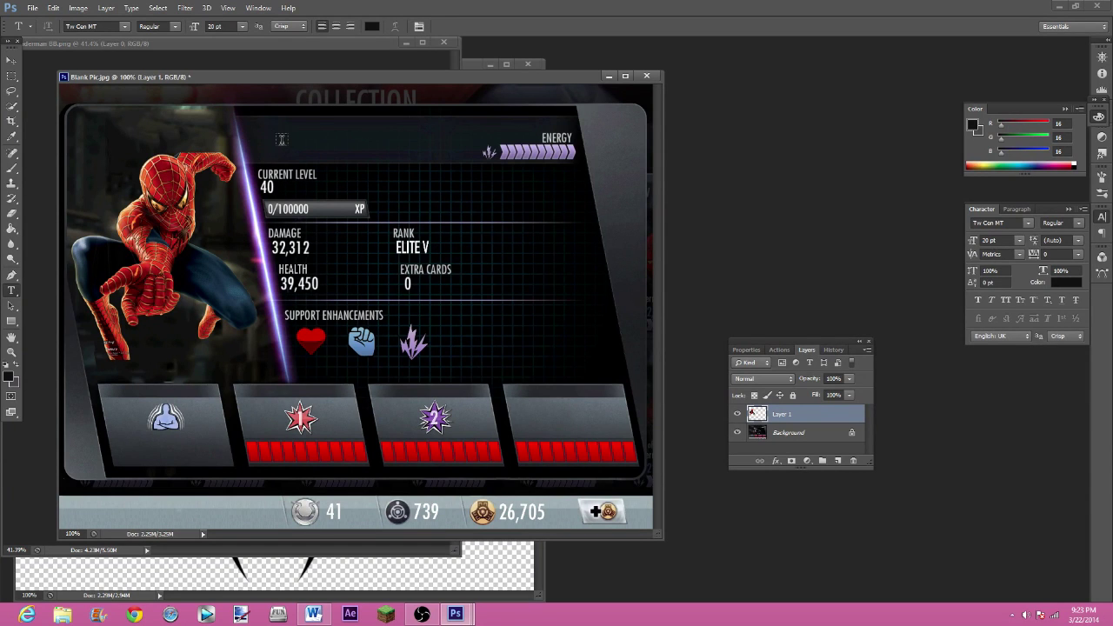
scroll(281, 139, up, 3)
scroll(280, 140, up, 2)
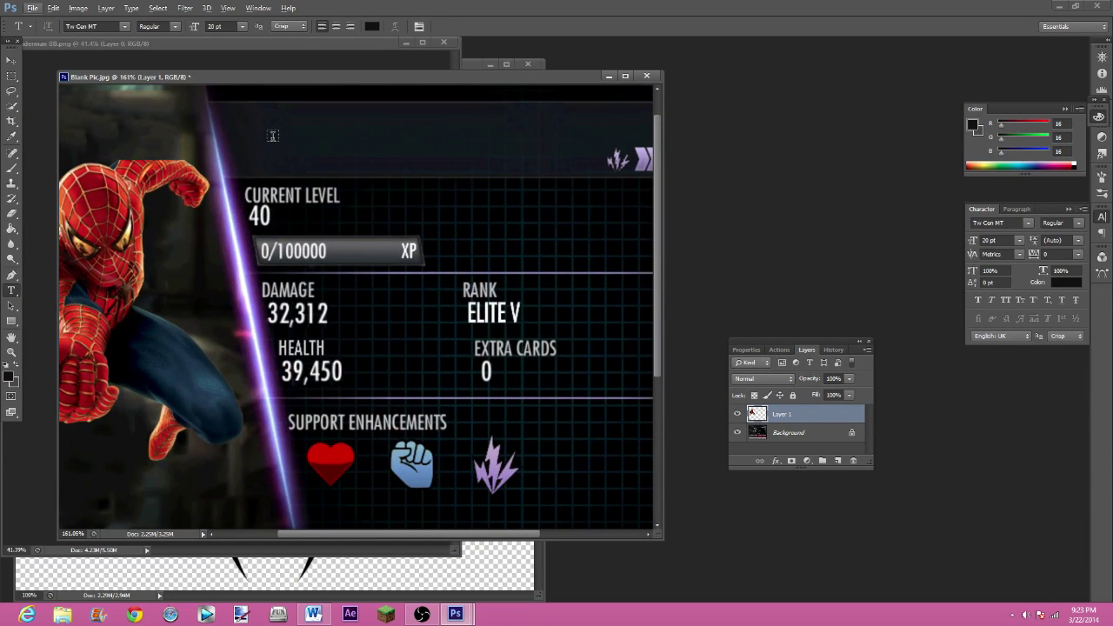
click(265, 129)
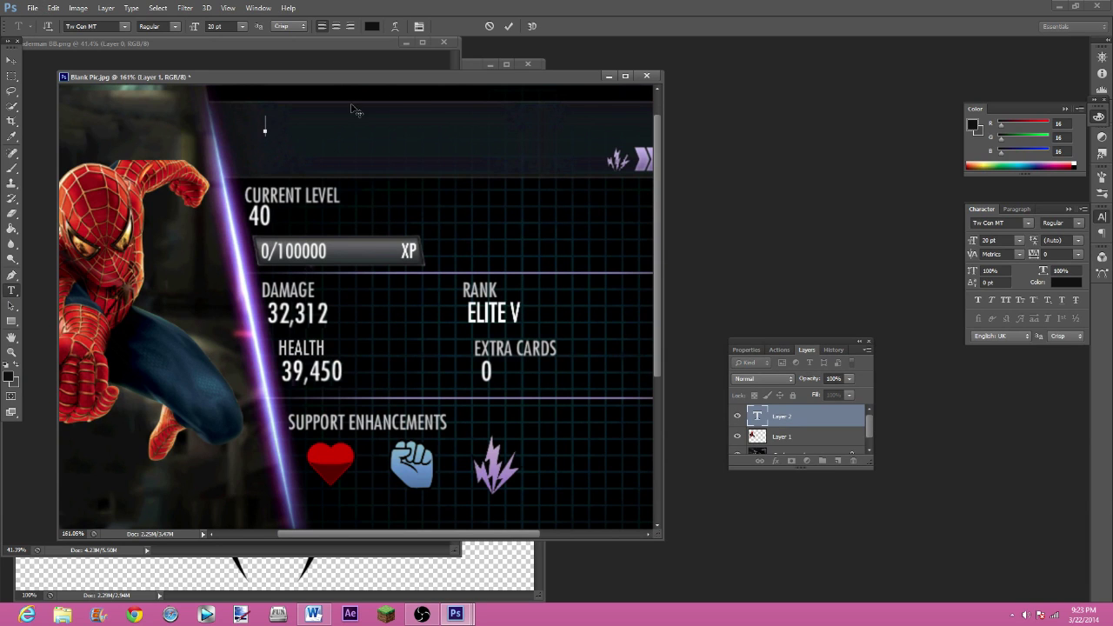
click(124, 28)
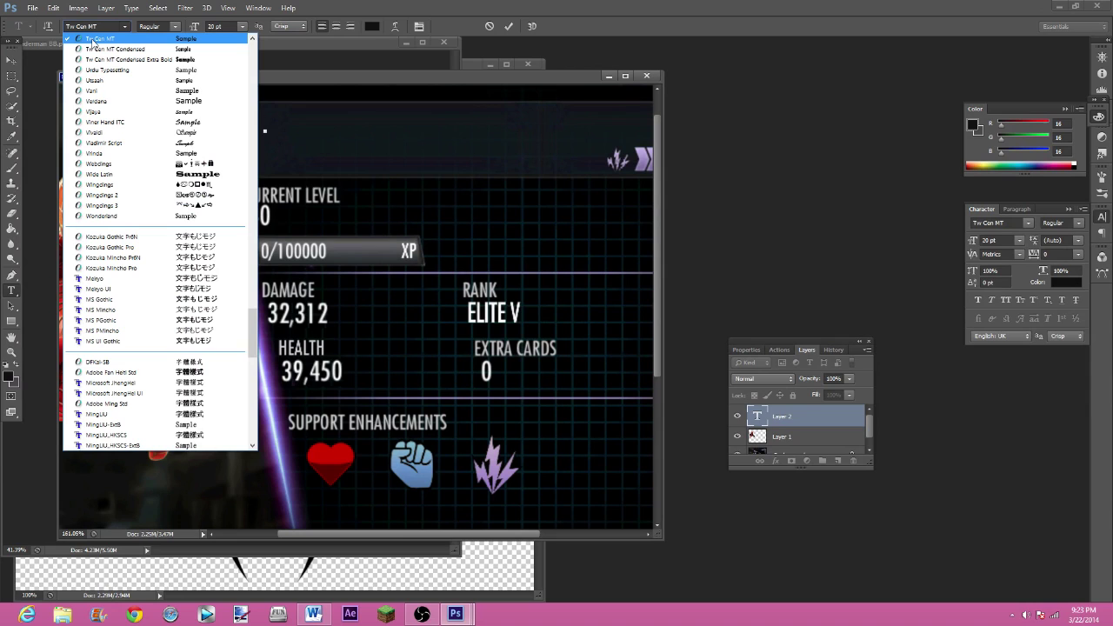
click(124, 28)
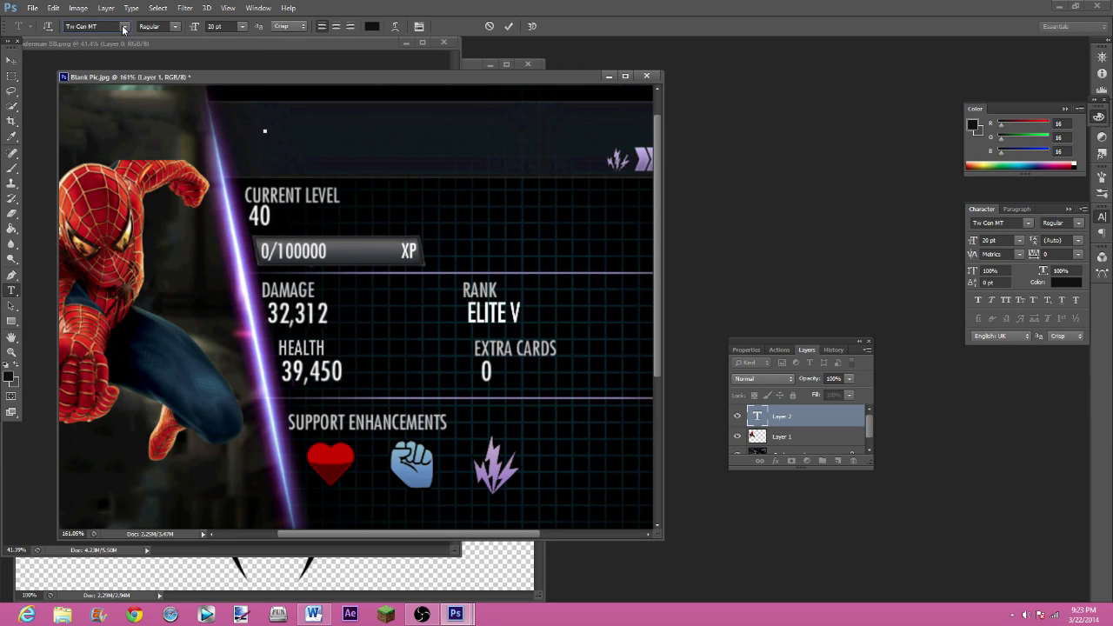
click(243, 28)
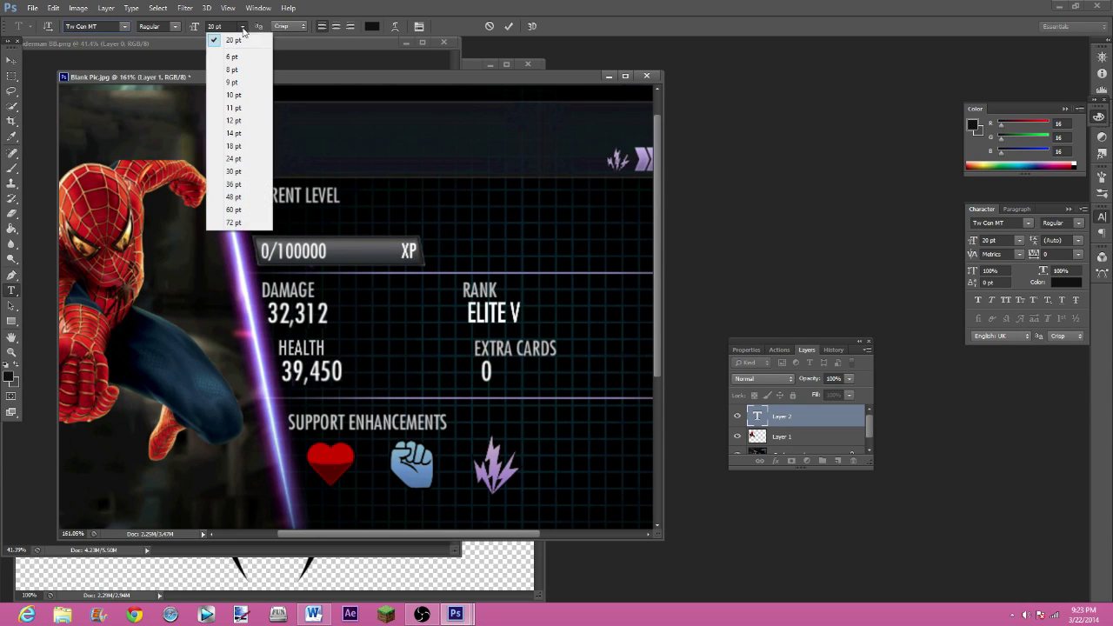
click(233, 196)
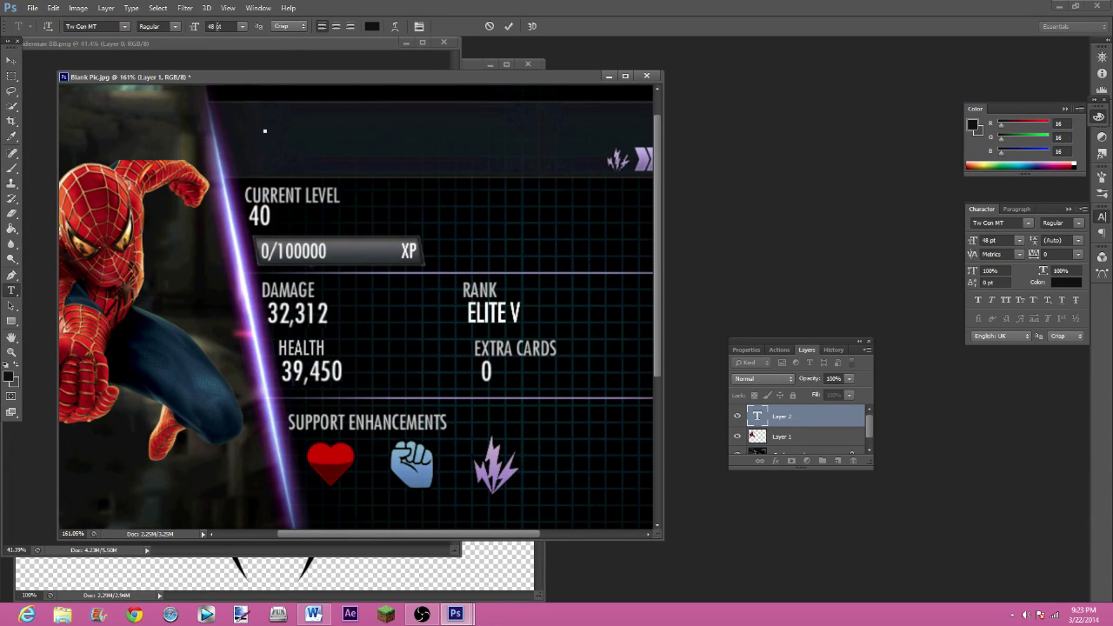
Set the text colour to white (ffffff), type 'Spiderman', and move the title left and down.
click(174, 28)
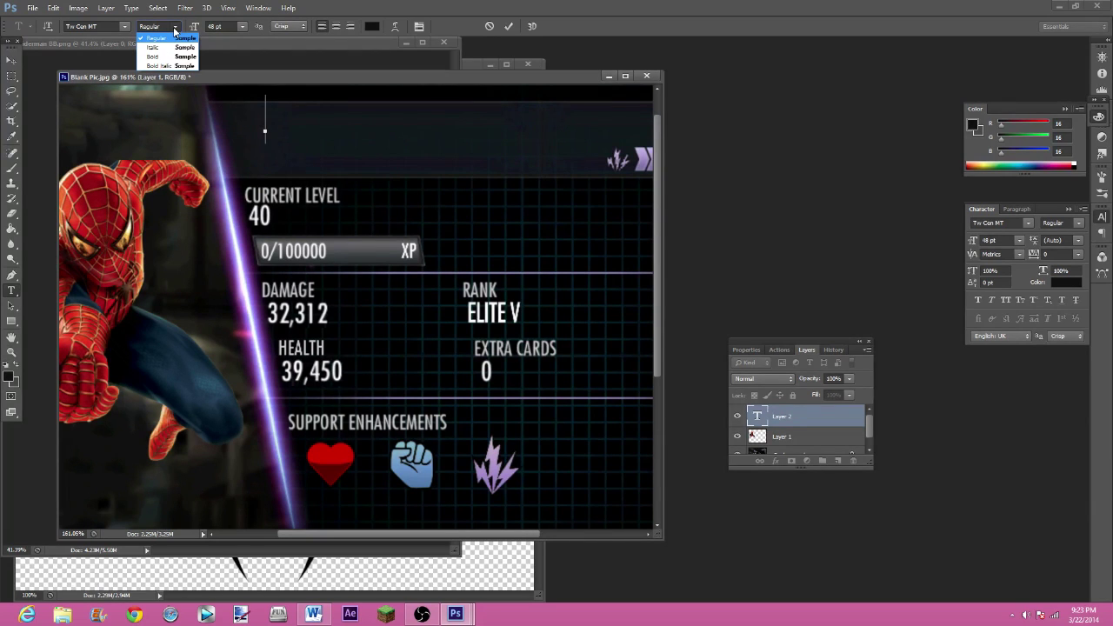
click(174, 32)
click(242, 29)
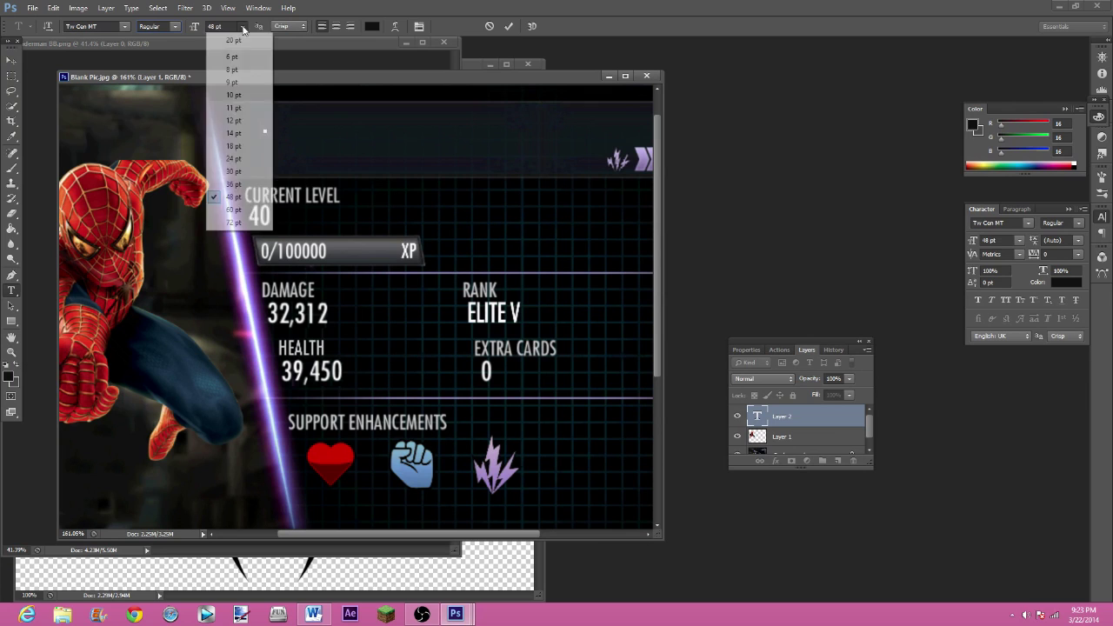
click(242, 29)
click(372, 26)
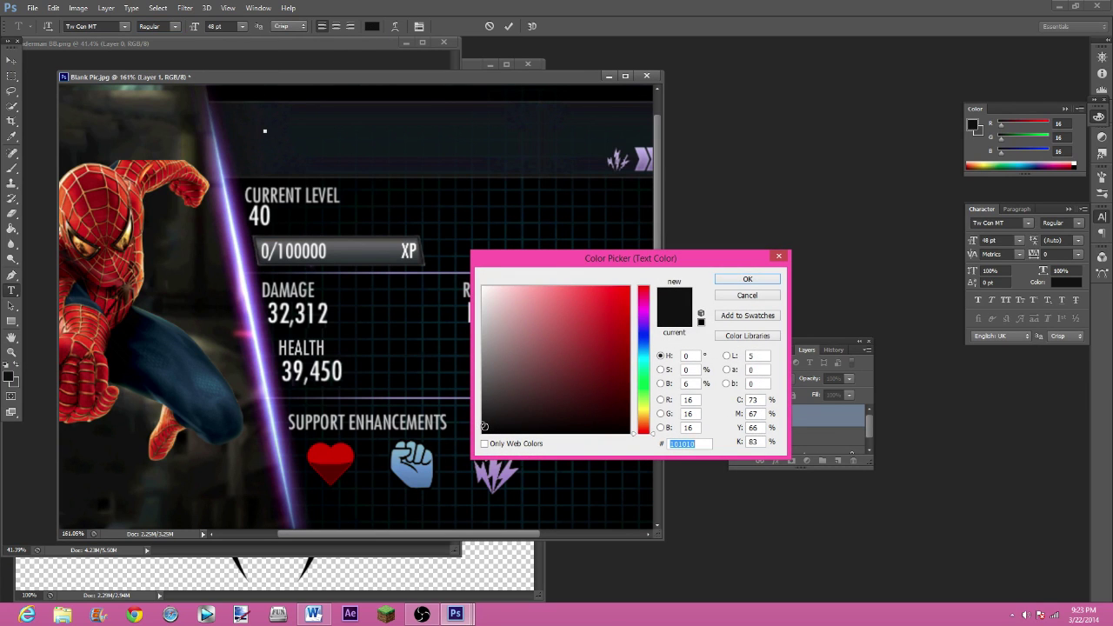
text(ffffff)
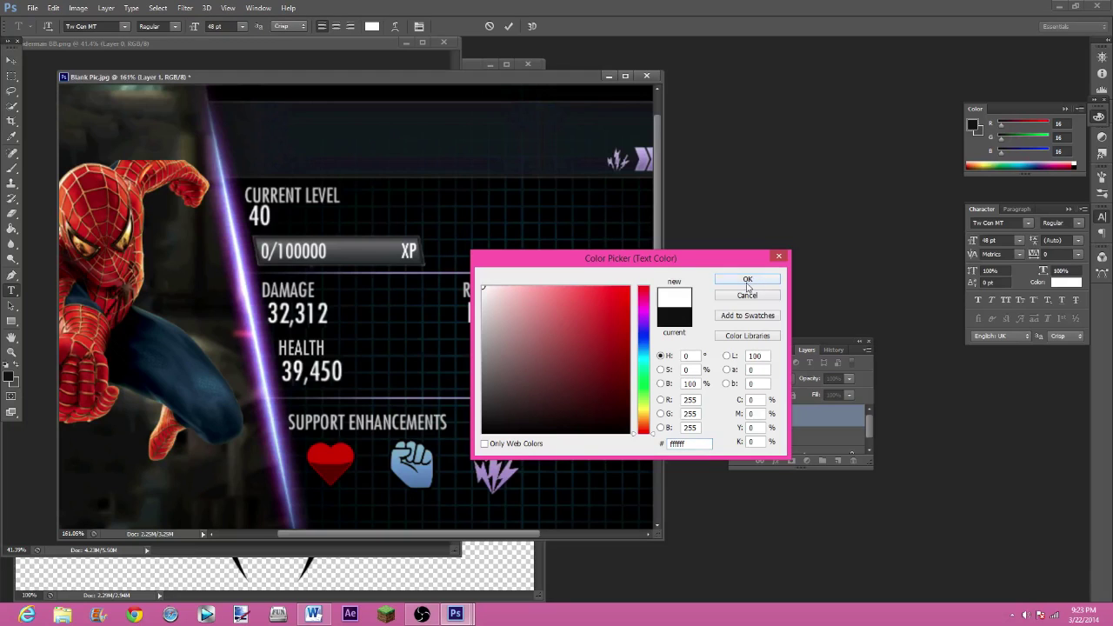
click(745, 282)
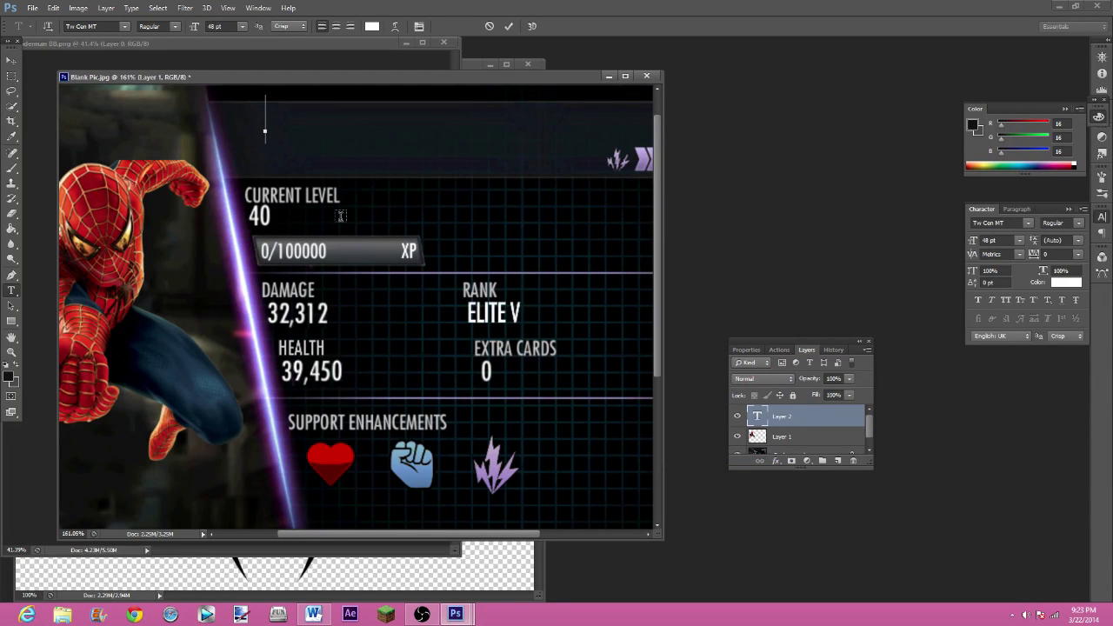
text(Spider)
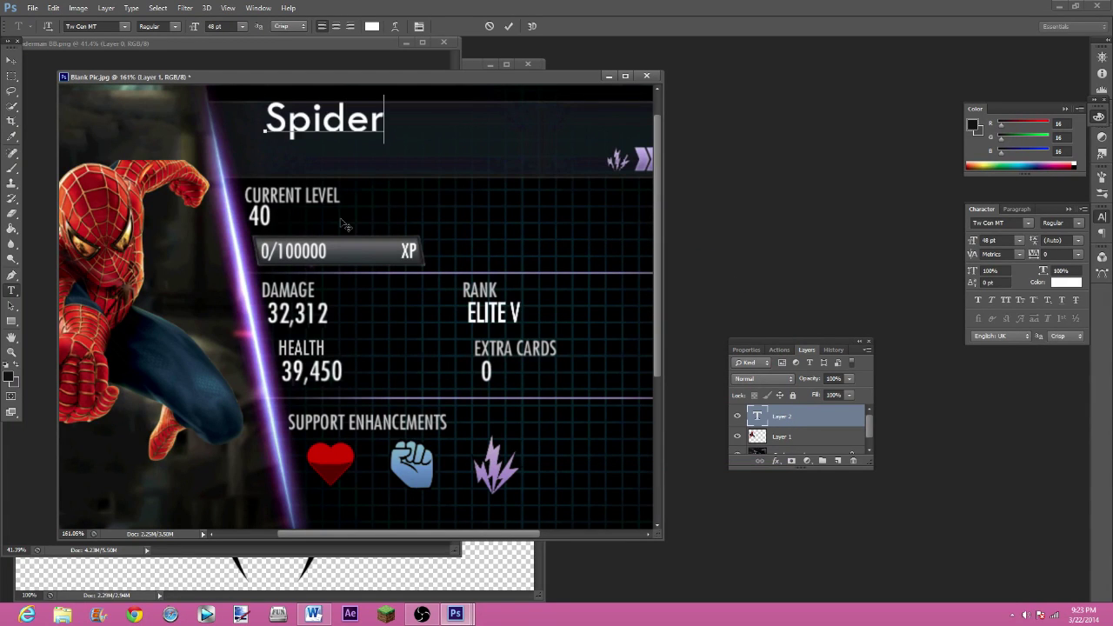
text(man)
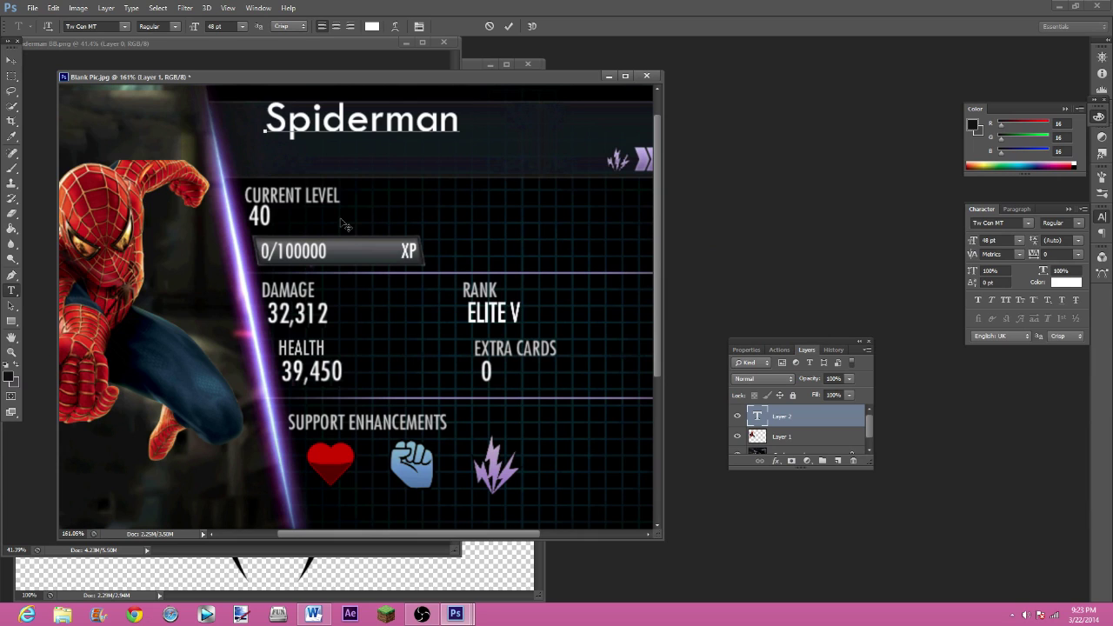
click(11, 60)
drag(356, 136, 326, 142)
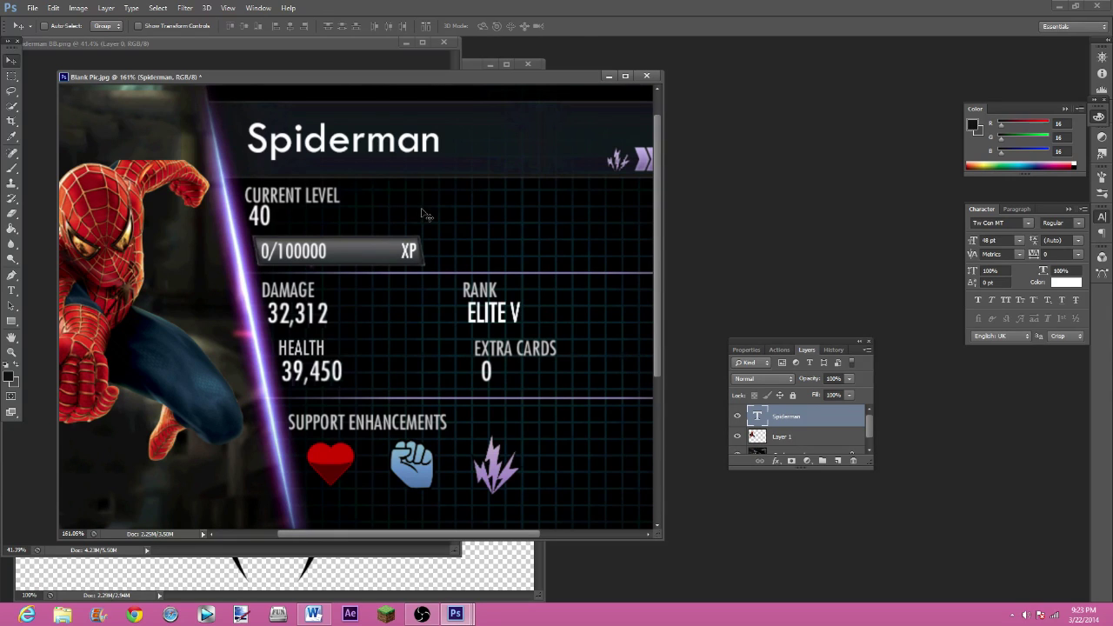
Free Transform the Spiderman title slightly narrower, then nudge it right and down.
key(ctrl+t)
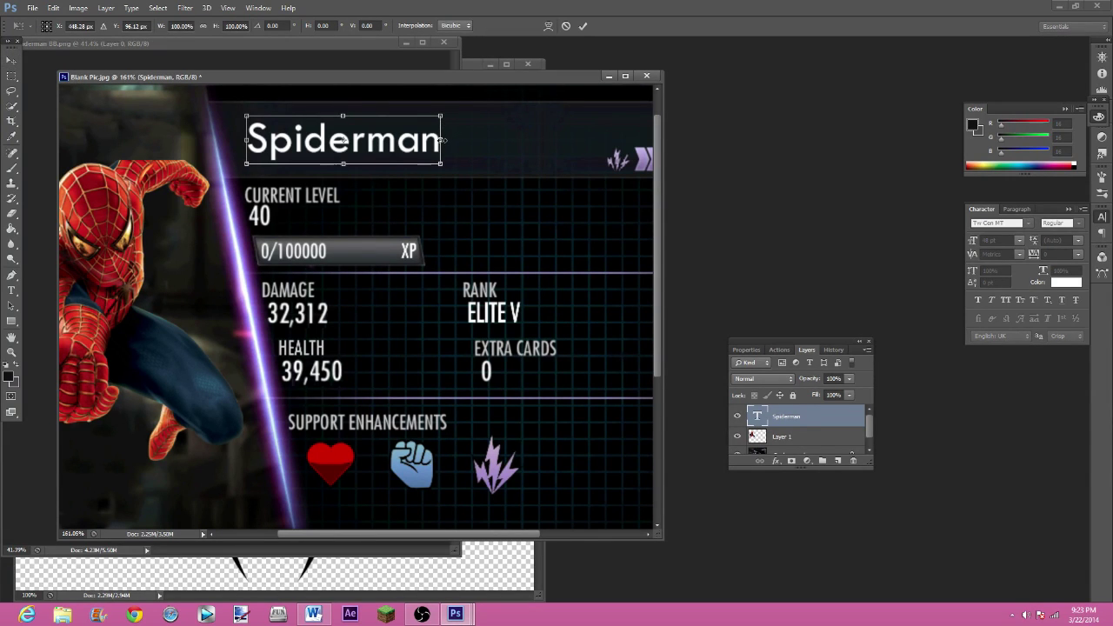
drag(443, 140, 382, 140)
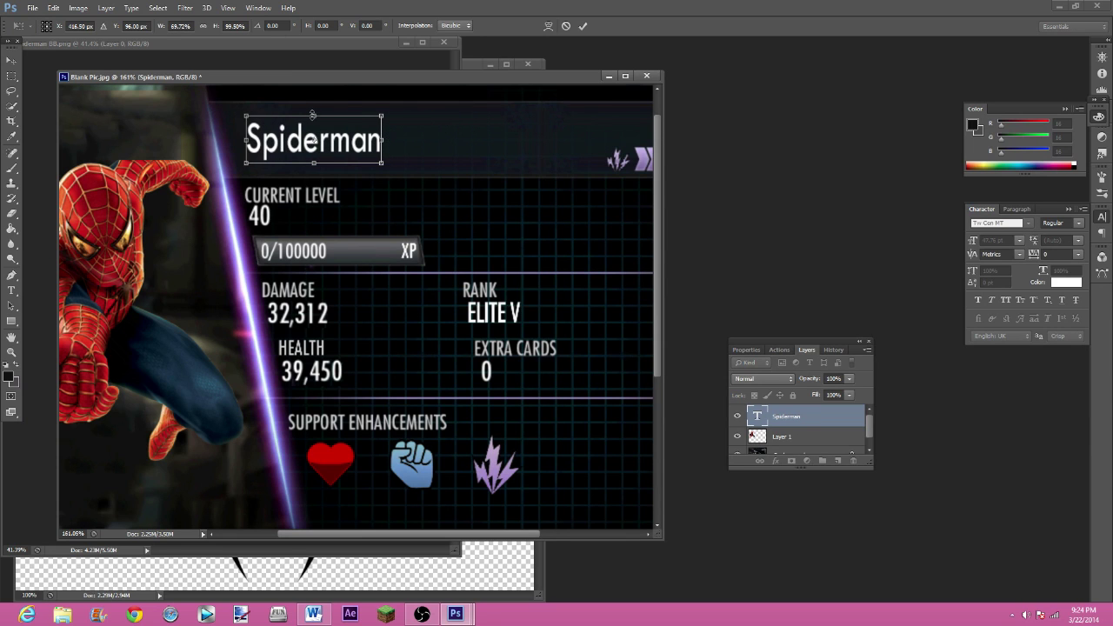
drag(312, 114, 311, 106)
drag(383, 135, 300, 143)
drag(298, 104, 317, 133)
key(Return)
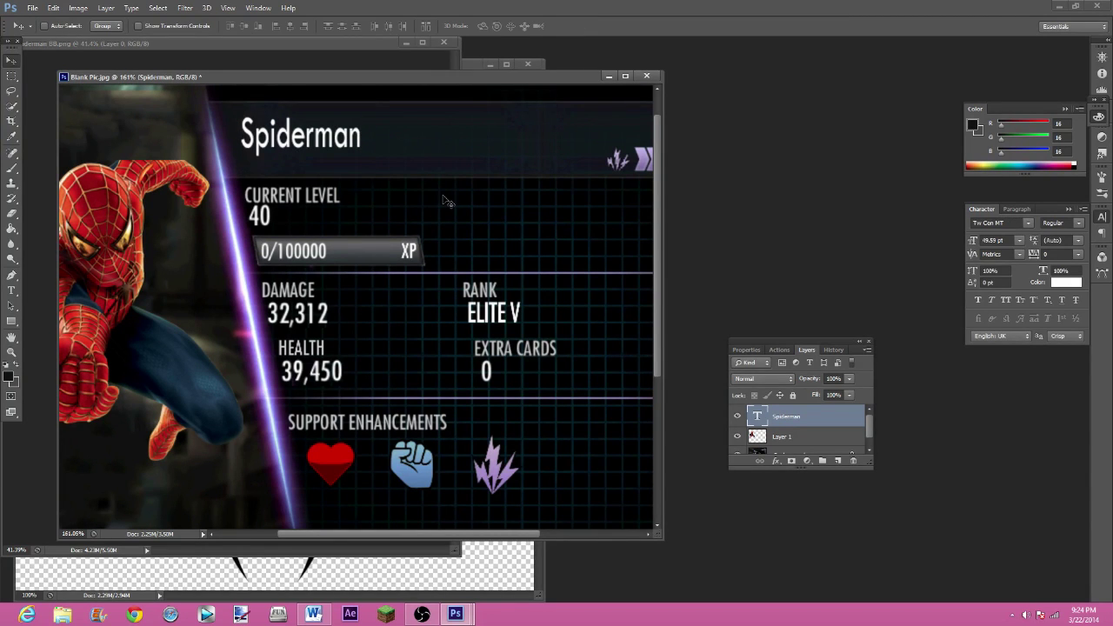
drag(321, 126, 327, 130)
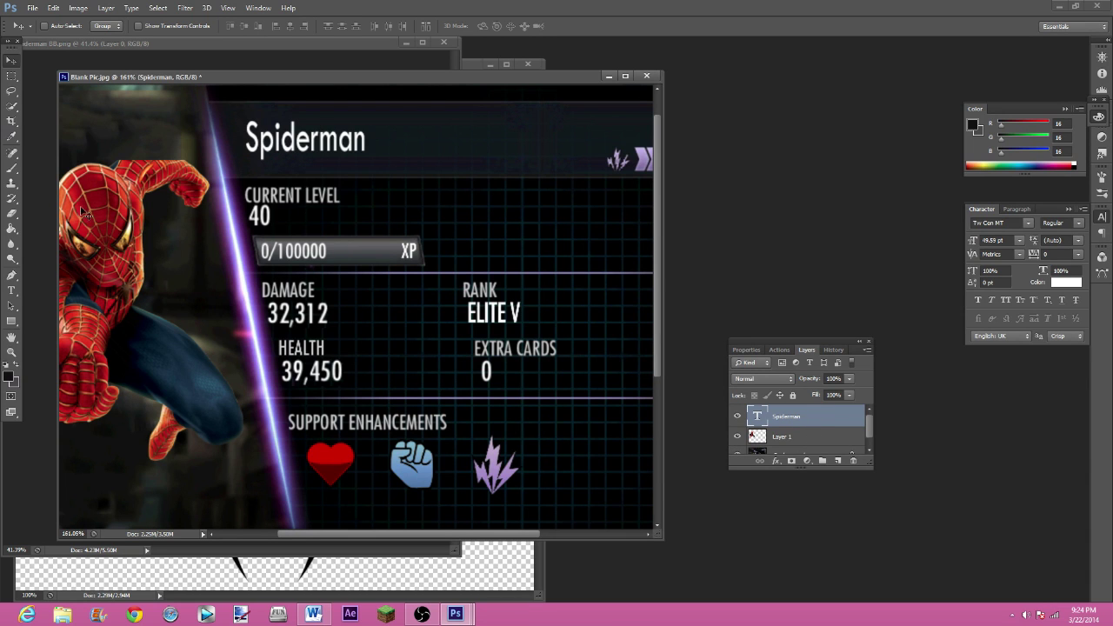
Fit the whole card in the window and bring up the Word list of move names.
key(ctrl+1)
key(ctrl+0)
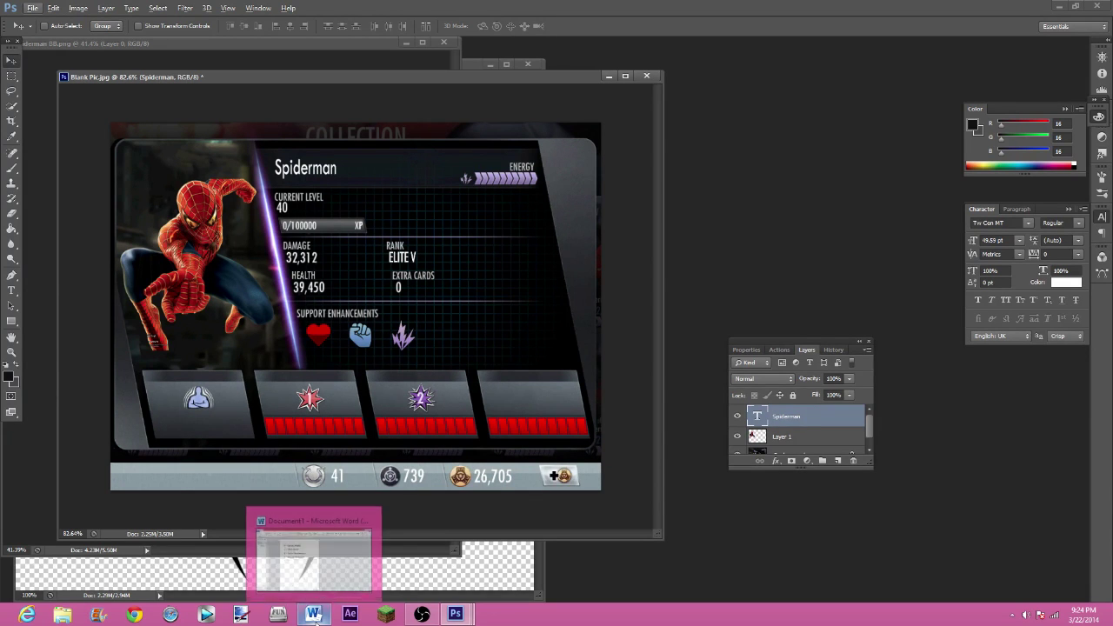
click(313, 543)
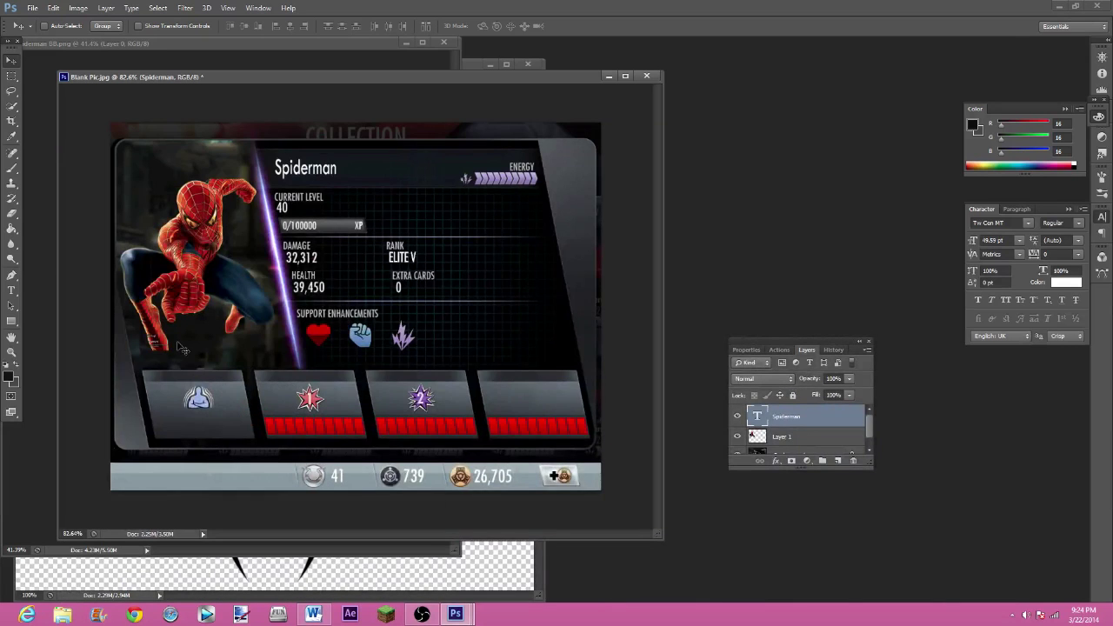
Zoom into the first move slot and set the Type tool size to 18 pt.
scroll(181, 348, up, 4)
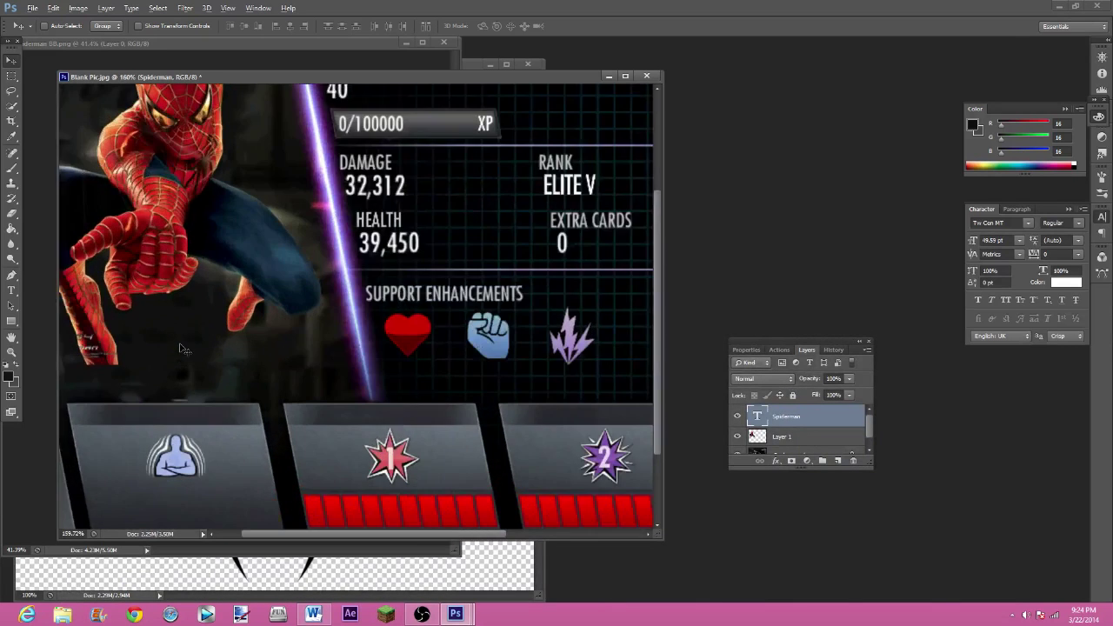
drag(359, 533, 333, 536)
scroll(333, 536, left, 2)
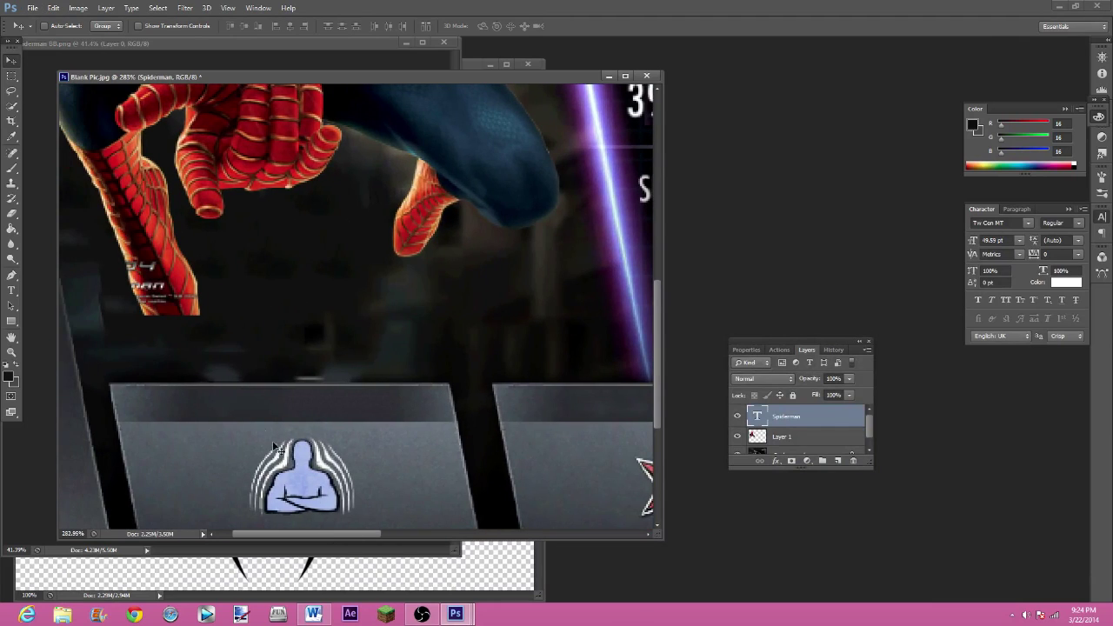
scroll(277, 447, down, 2)
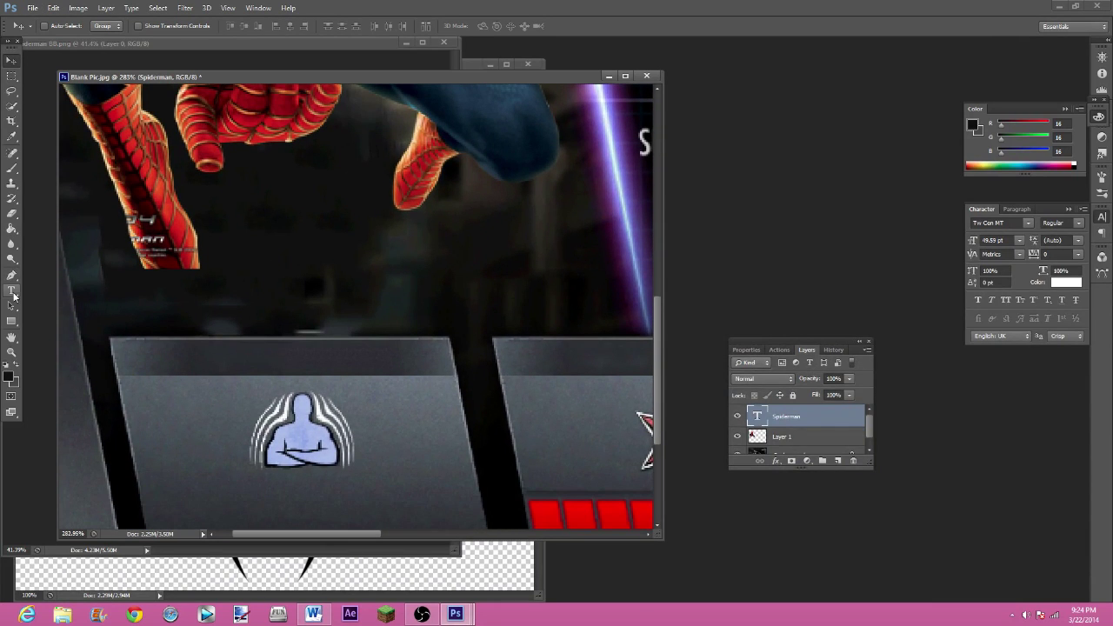
click(12, 292)
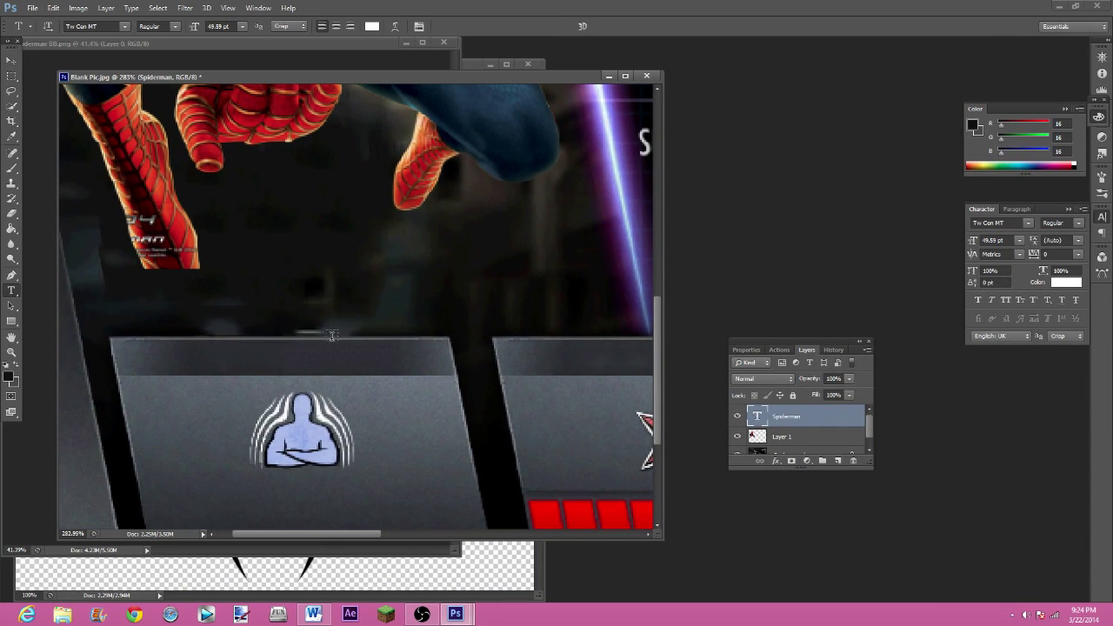
click(176, 361)
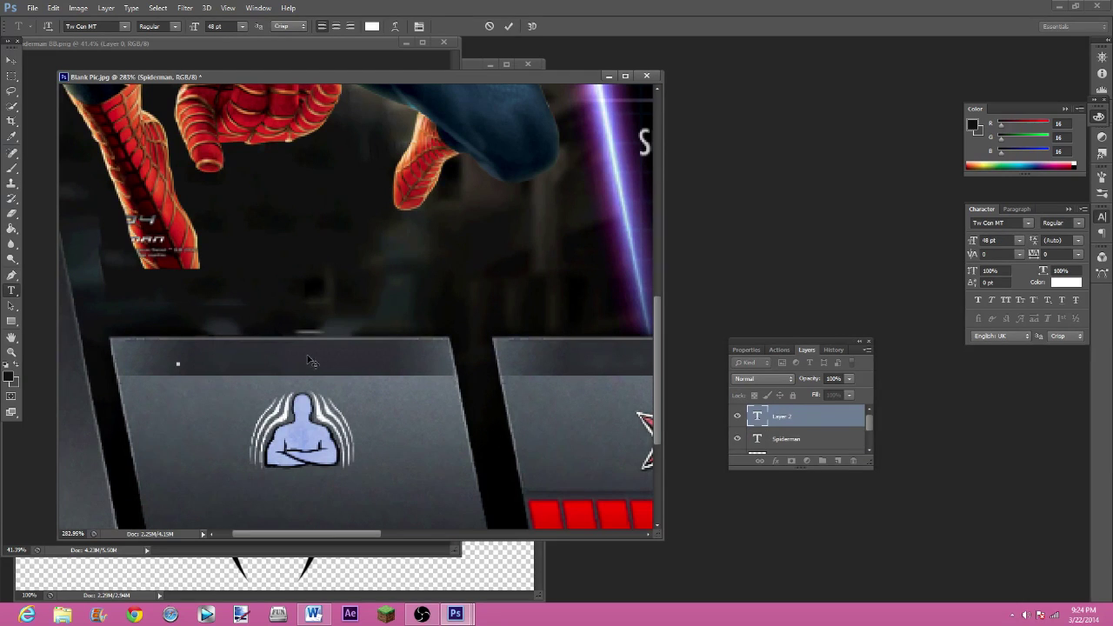
click(241, 27)
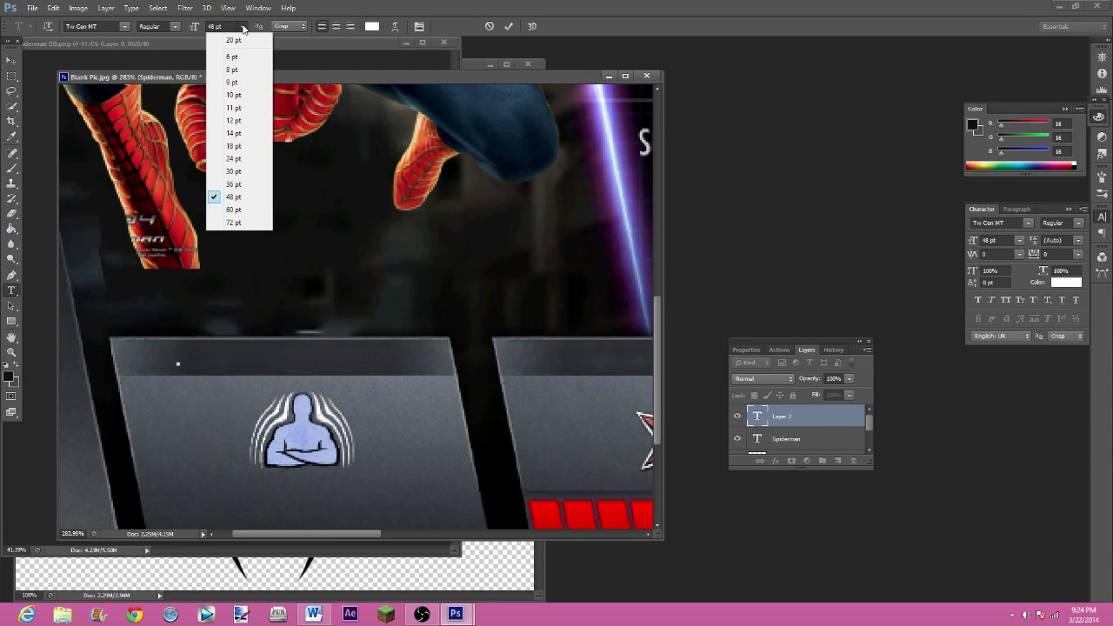
click(234, 146)
click(17, 60)
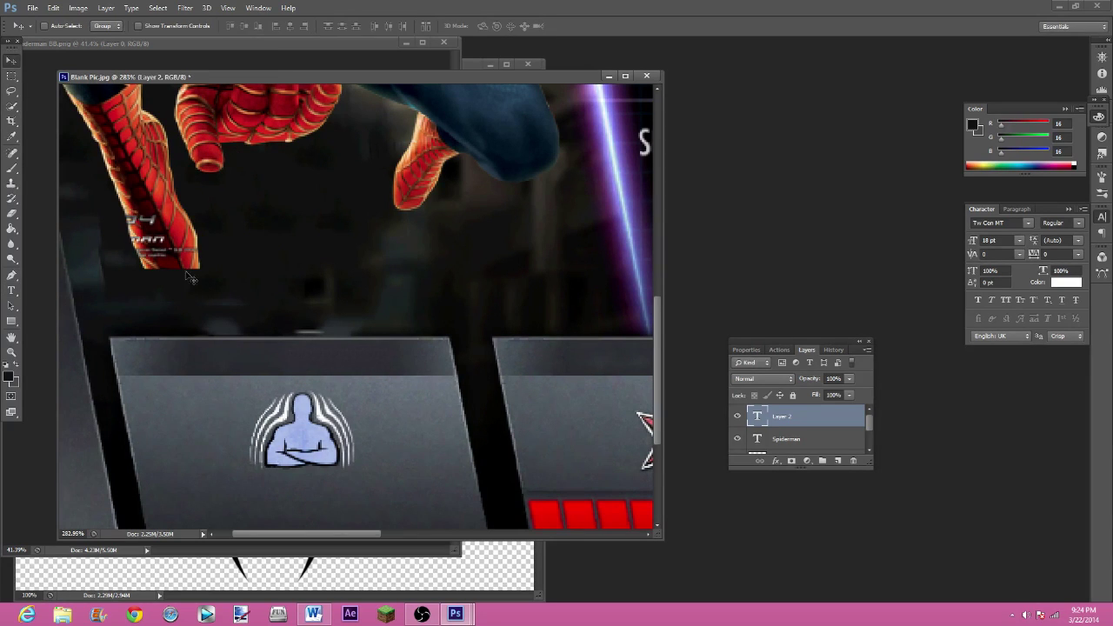
Type 'Spidey Senses' in the first slot's header.
click(11, 289)
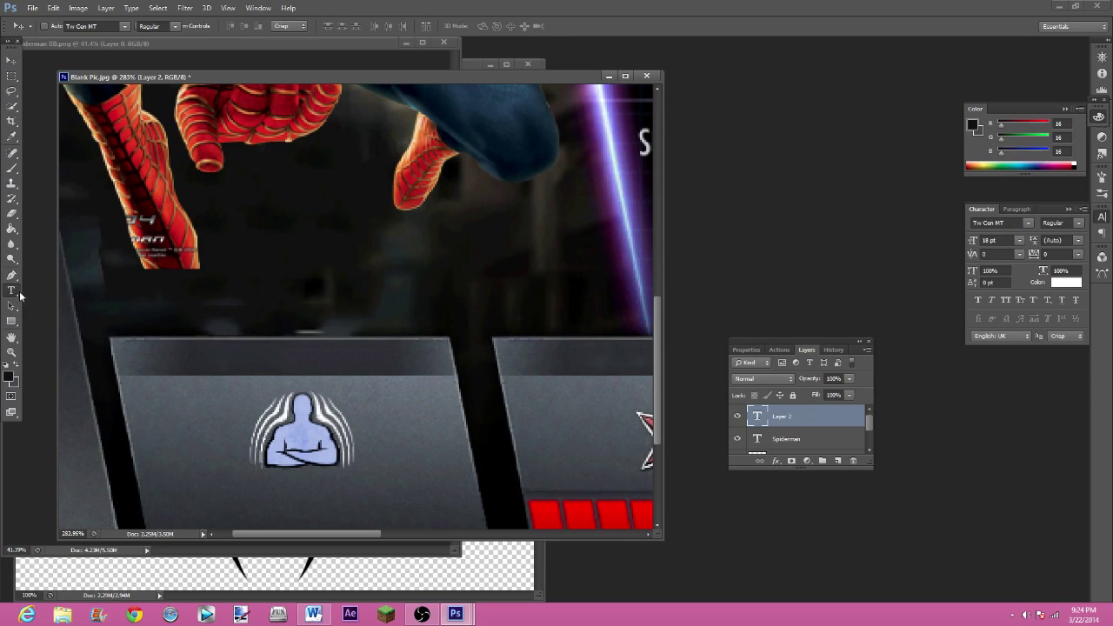
click(219, 372)
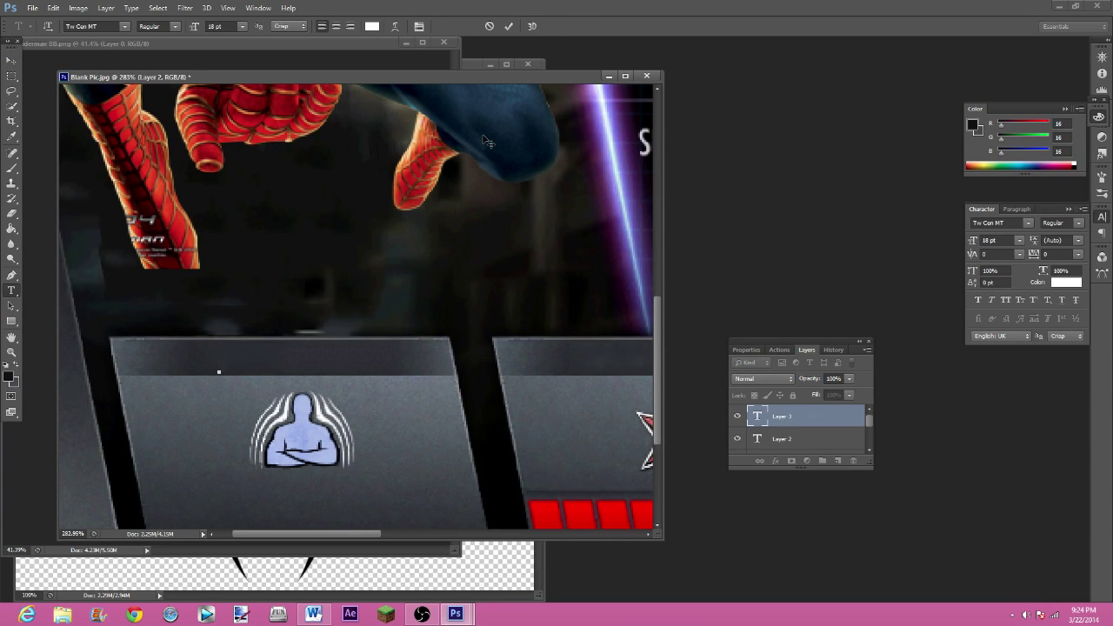
text(Spidey Senses)
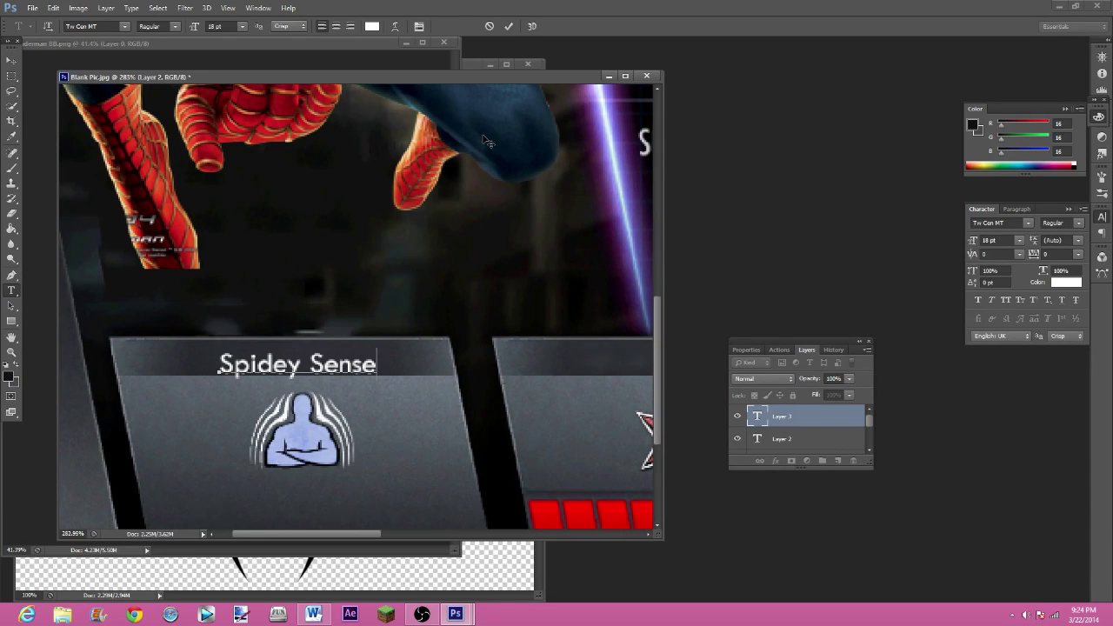
click(14, 60)
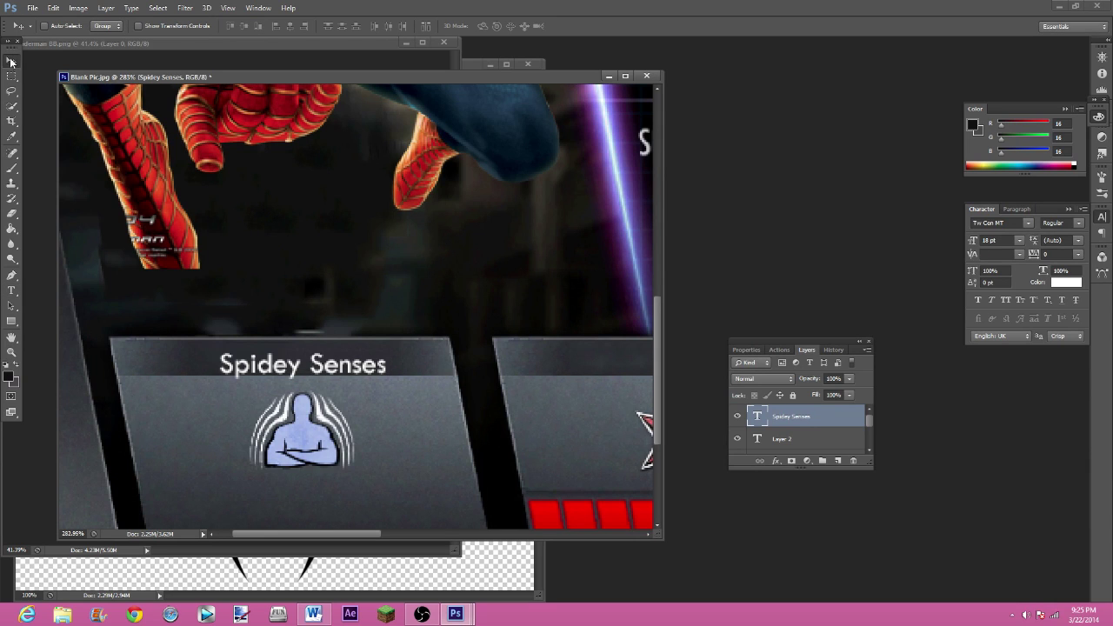
Move Spidey Senses up-left and Free Transform it taller and narrower.
drag(285, 369, 277, 362)
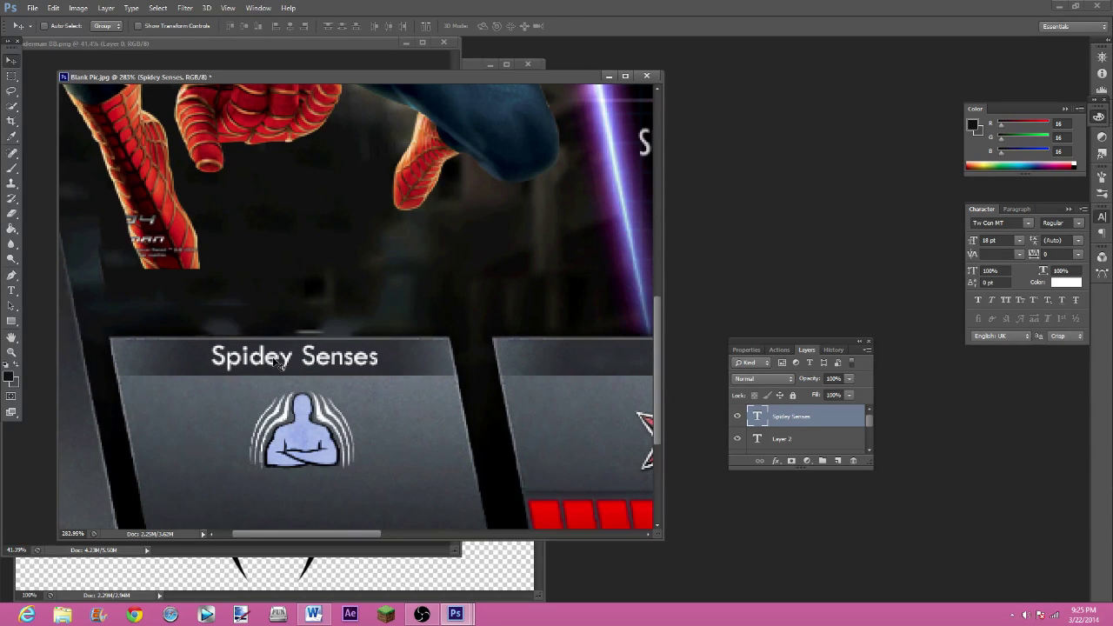
key(ctrl+t)
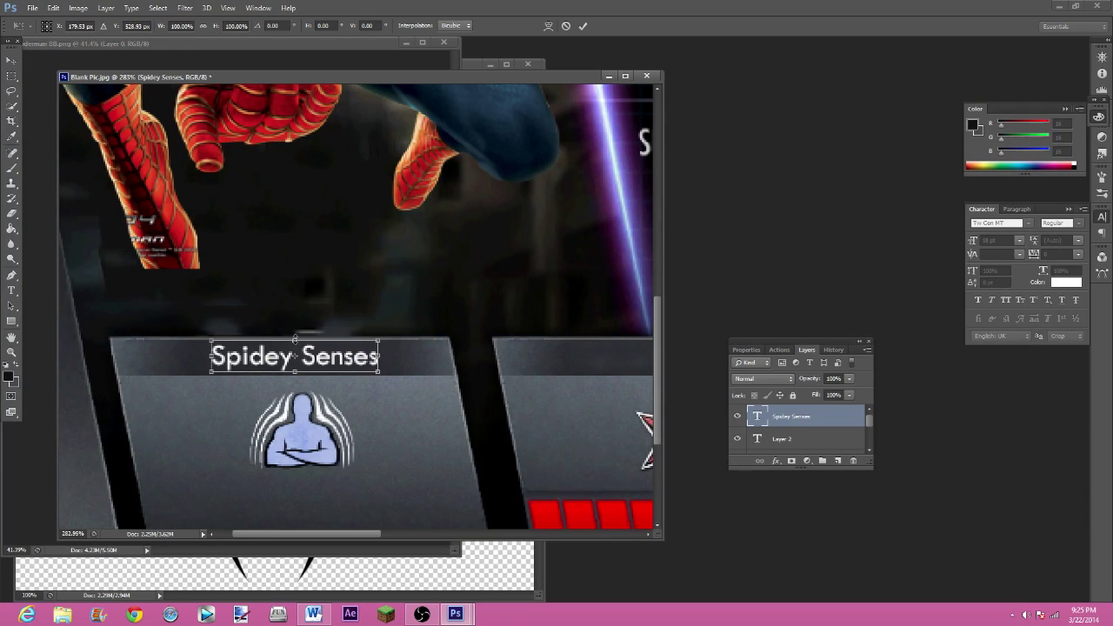
drag(295, 339, 295, 329)
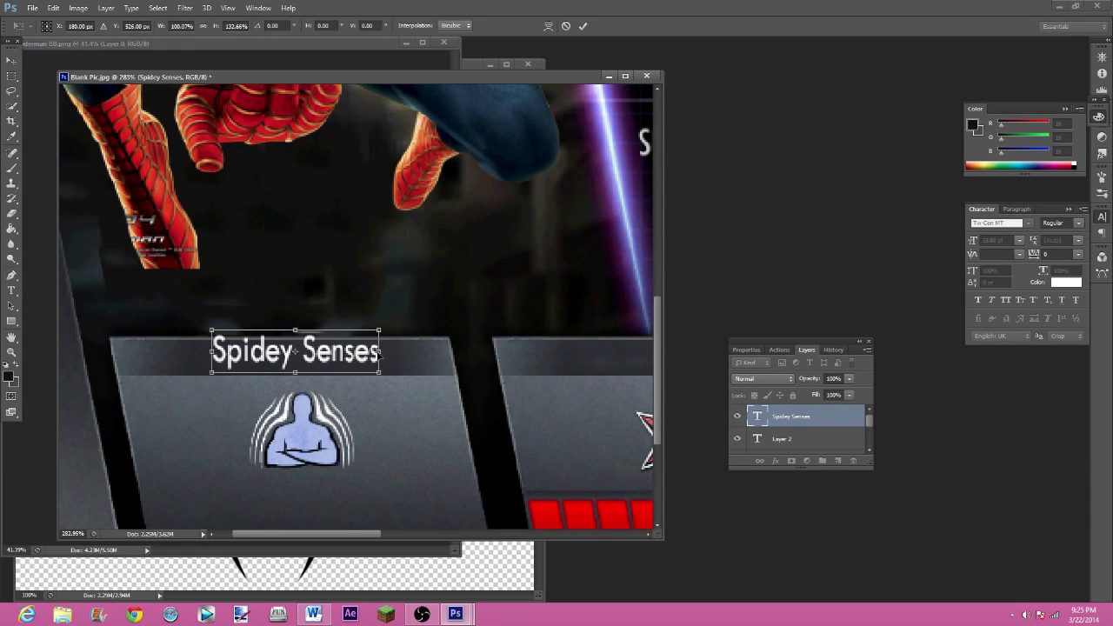
drag(383, 351, 324, 367)
scroll(324, 366, up, 2)
scroll(319, 370, up, 4)
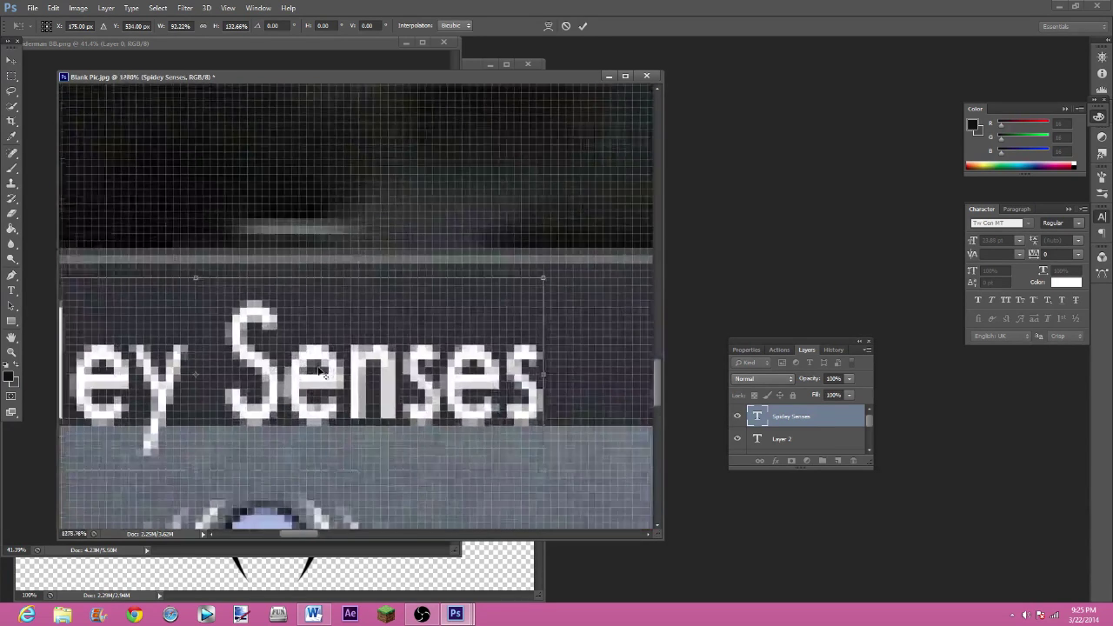
Fine-tune the label's position in the first slot header and apply the transform.
drag(317, 424, 320, 419)
scroll(241, 430, down, 4)
scroll(241, 429, down, 2)
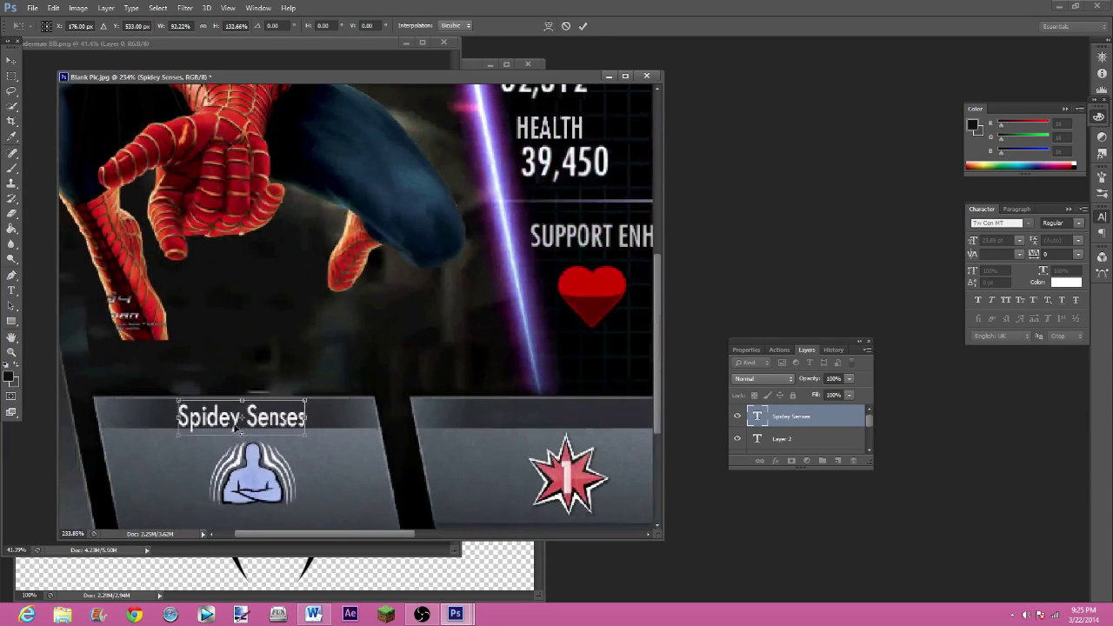
key(alt+space)
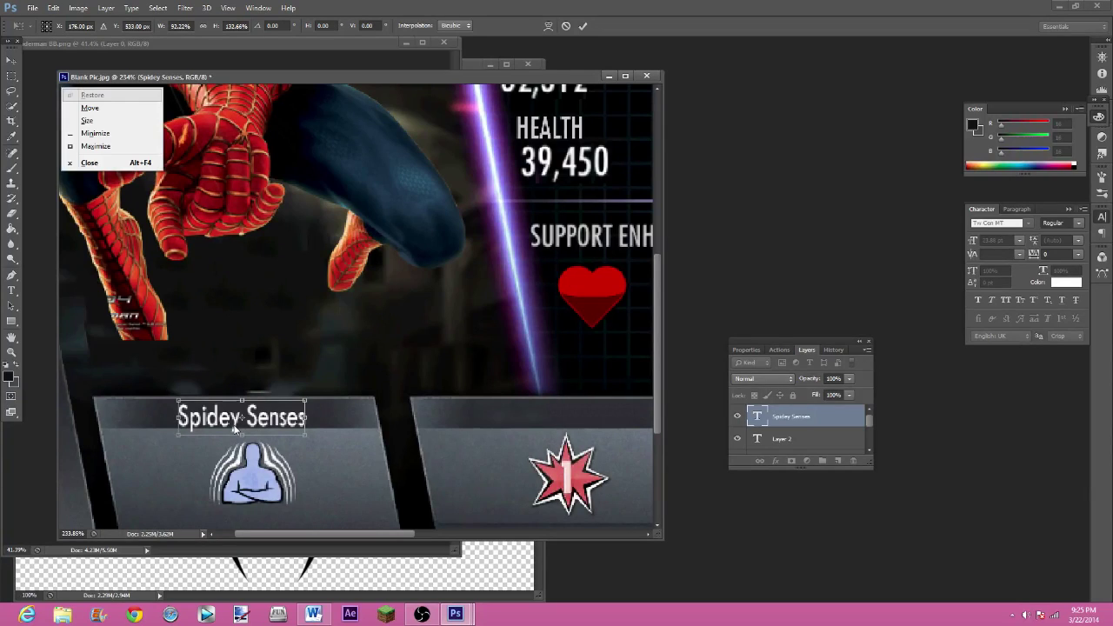
key(Escape)
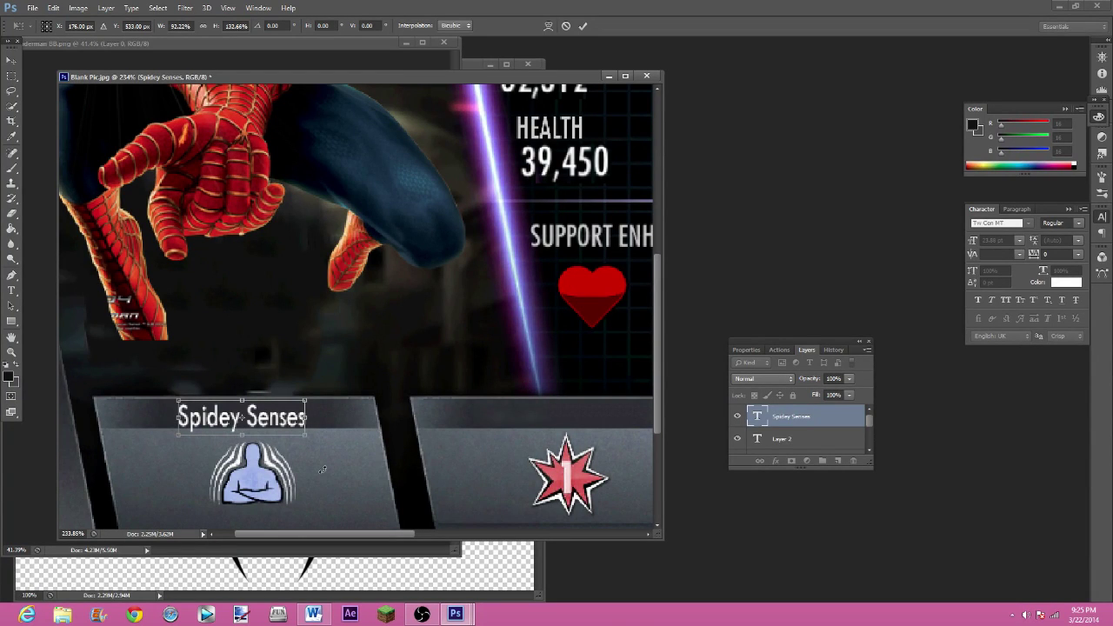
key(Return)
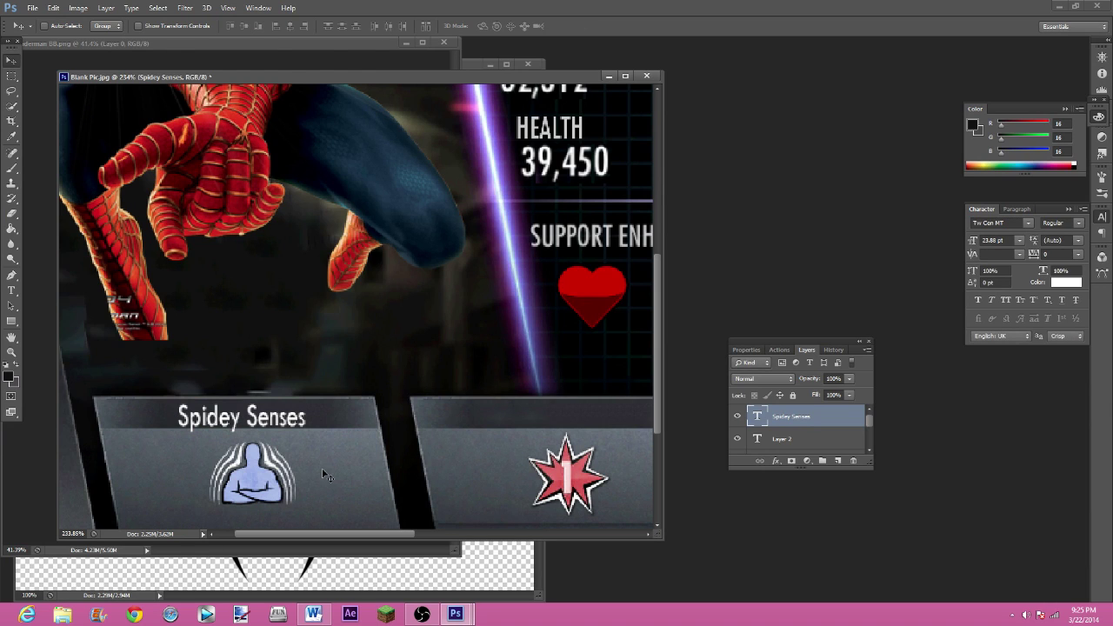
scroll(320, 444, down, 5)
scroll(211, 432, up, 12)
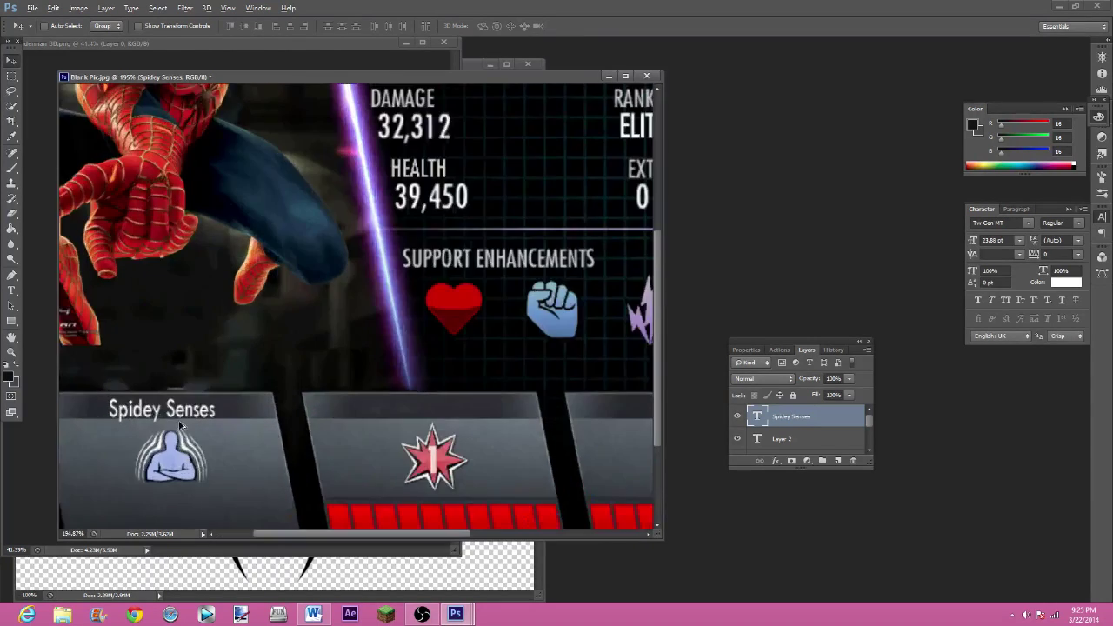
scroll(169, 419, down, 8)
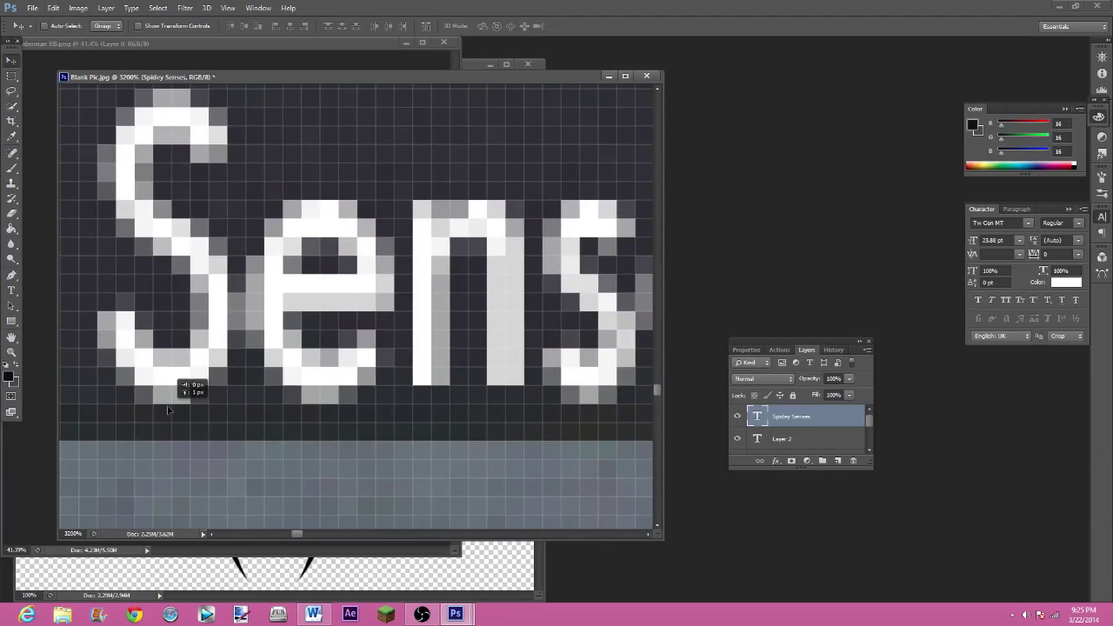
scroll(151, 419, down, 4)
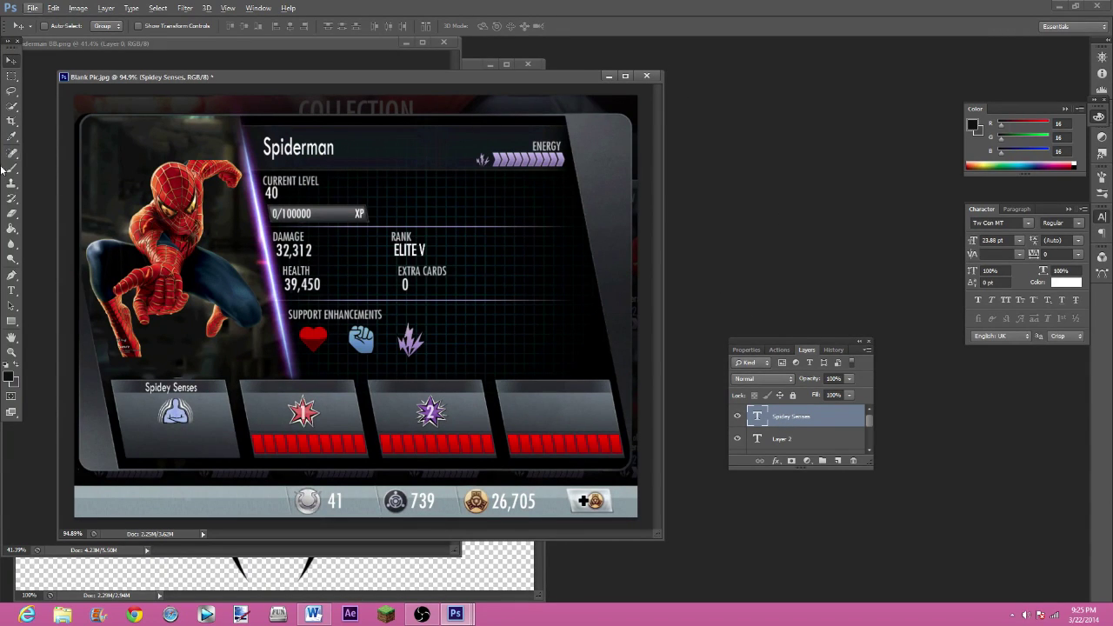
click(314, 614)
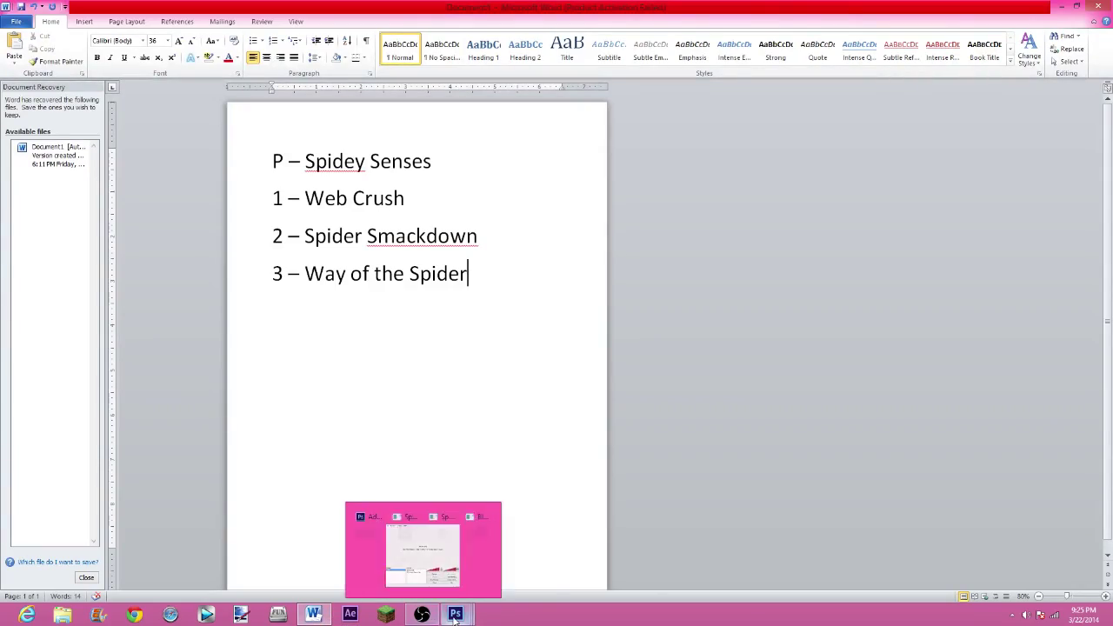
mouse_move(454, 613)
mouse_move(654, 544)
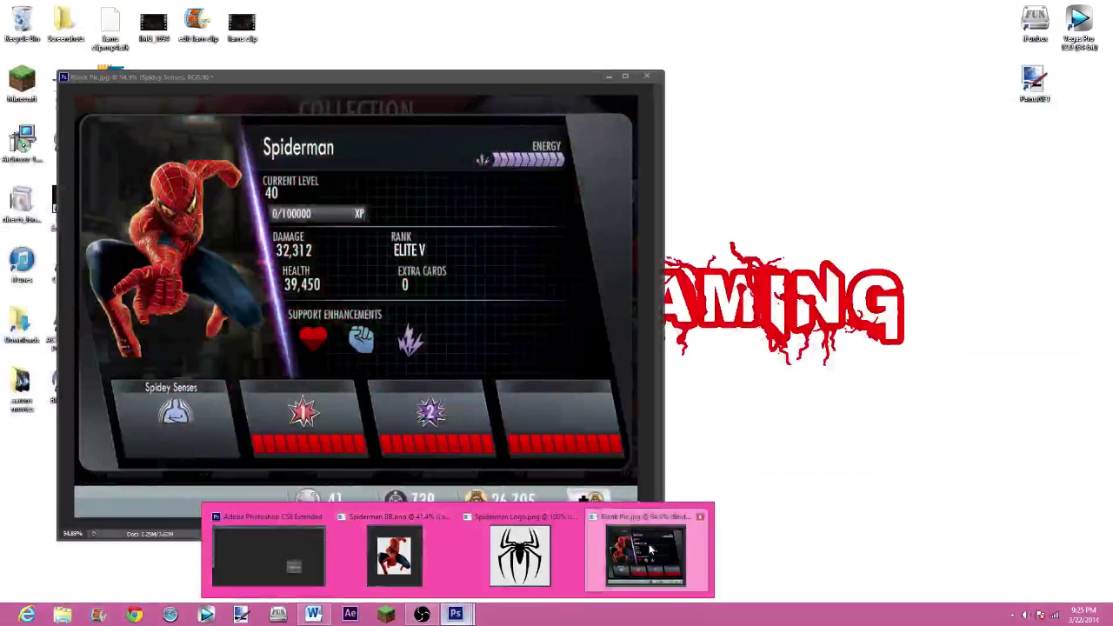
click(609, 546)
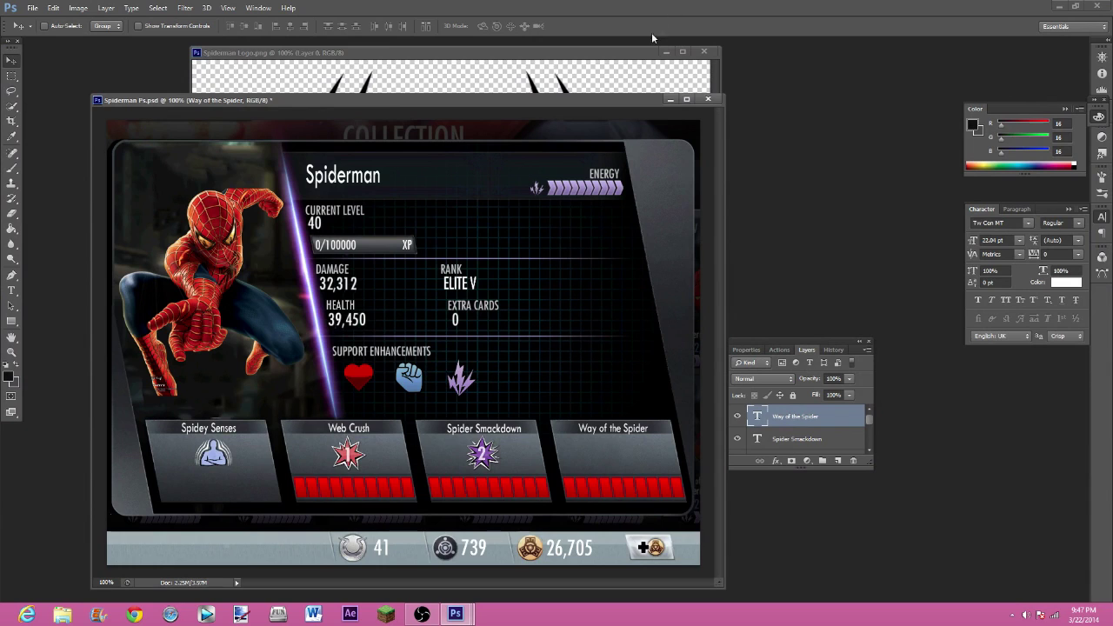
Marquee-select the entire spider logo in Spiderman Logo.png, then return to Spiderman Ps.psd.
click(635, 61)
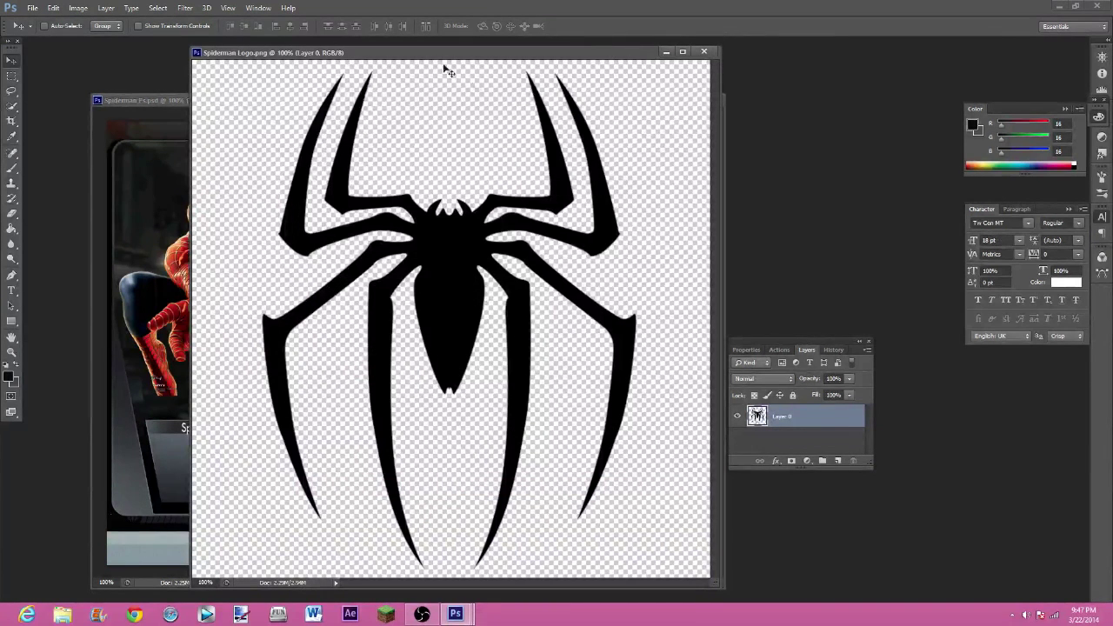
click(12, 76)
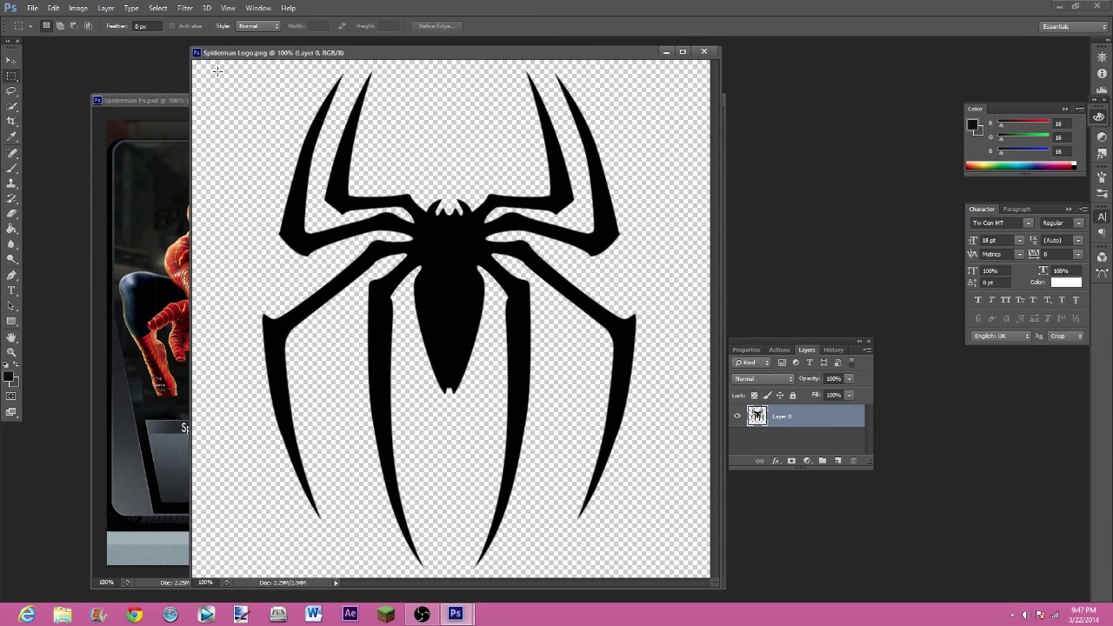
drag(217, 71, 611, 363)
drag(216, 69, 650, 573)
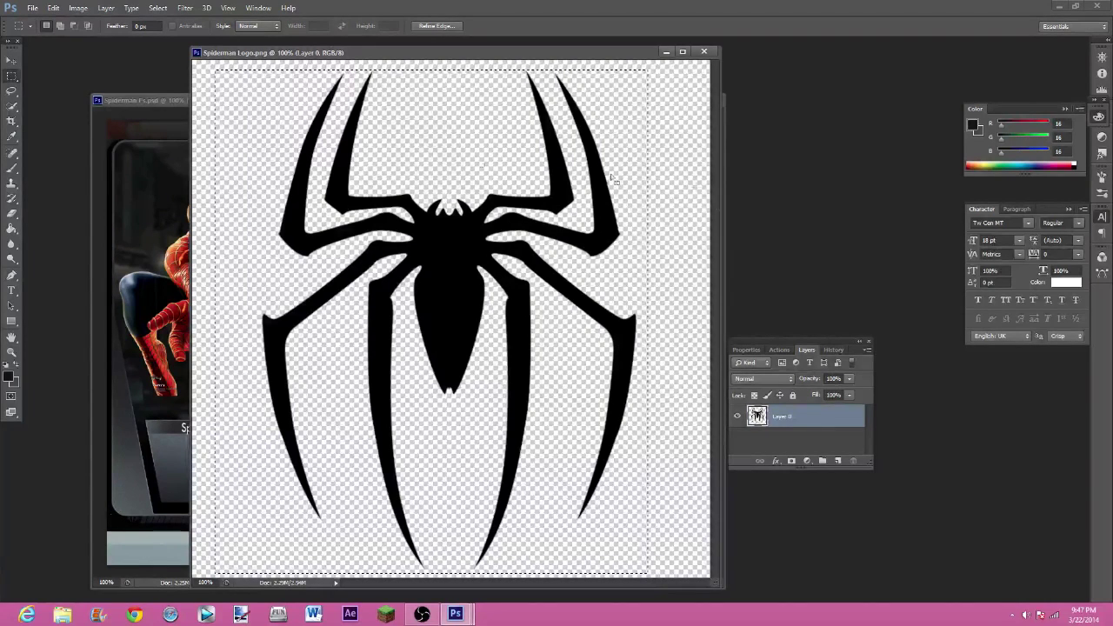
click(163, 101)
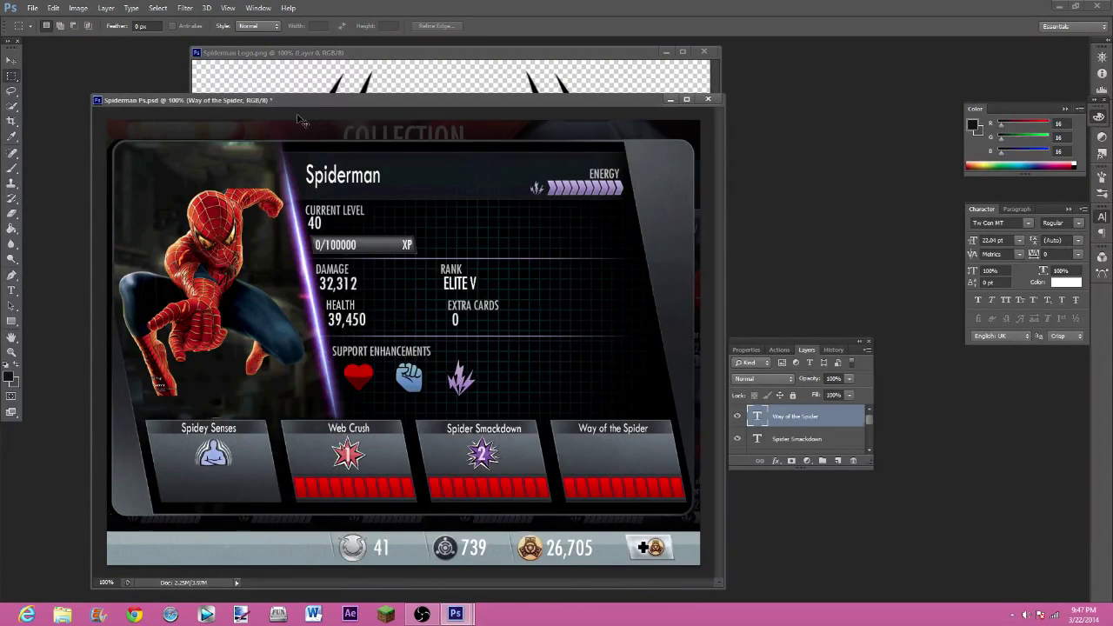
Paste the spider logo into the card and scale it down to about 9%.
key(ctrl+v)
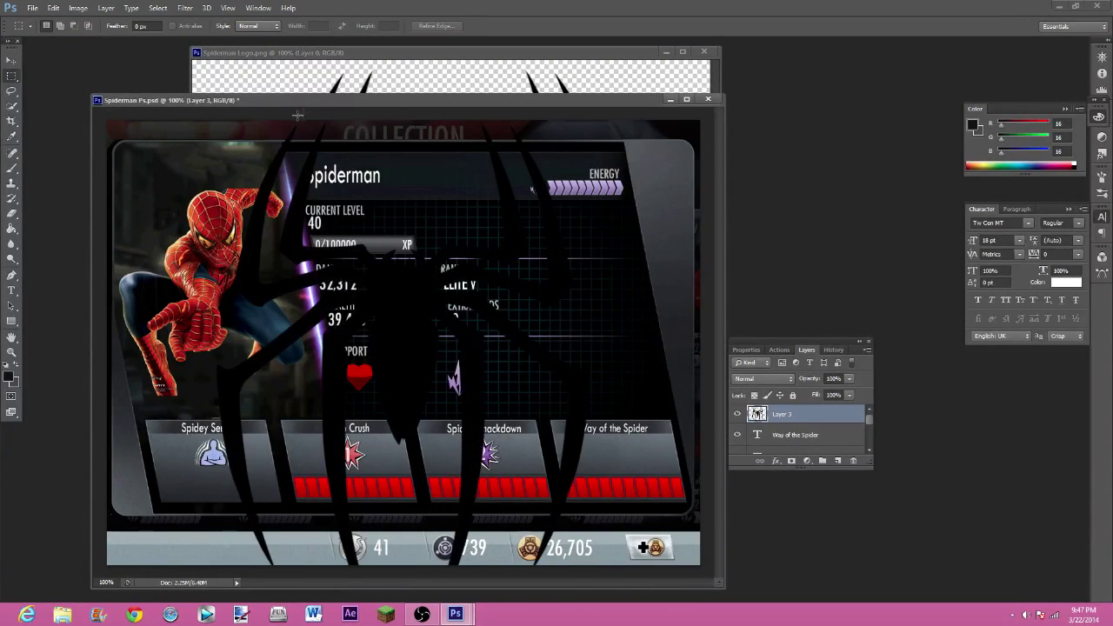
click(12, 61)
drag(393, 259, 417, 405)
key(ctrl+t)
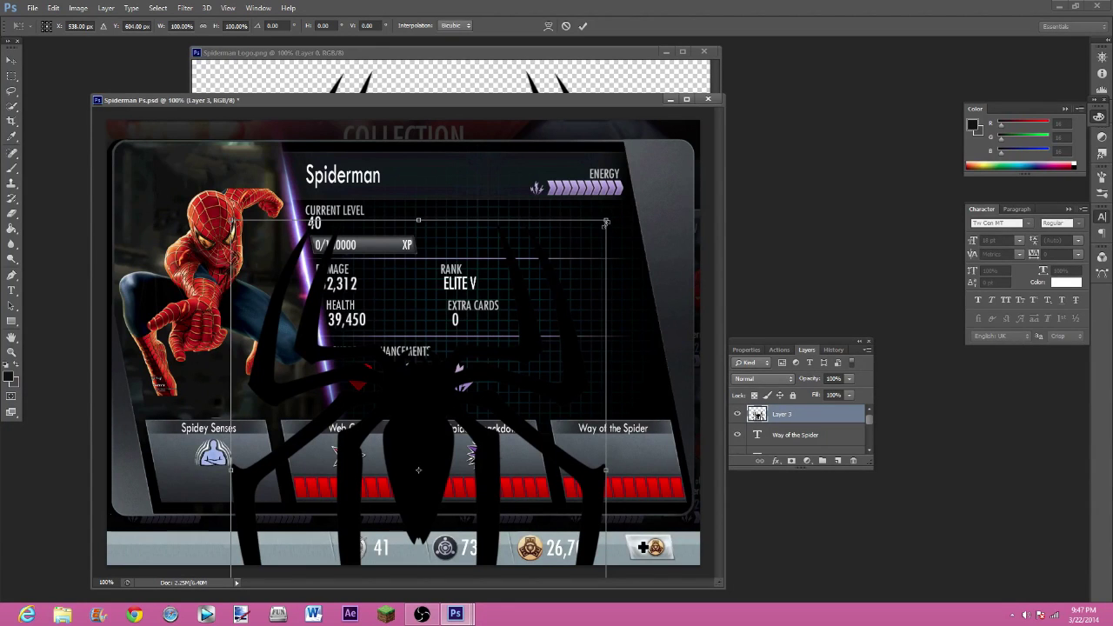
drag(606, 219, 394, 503)
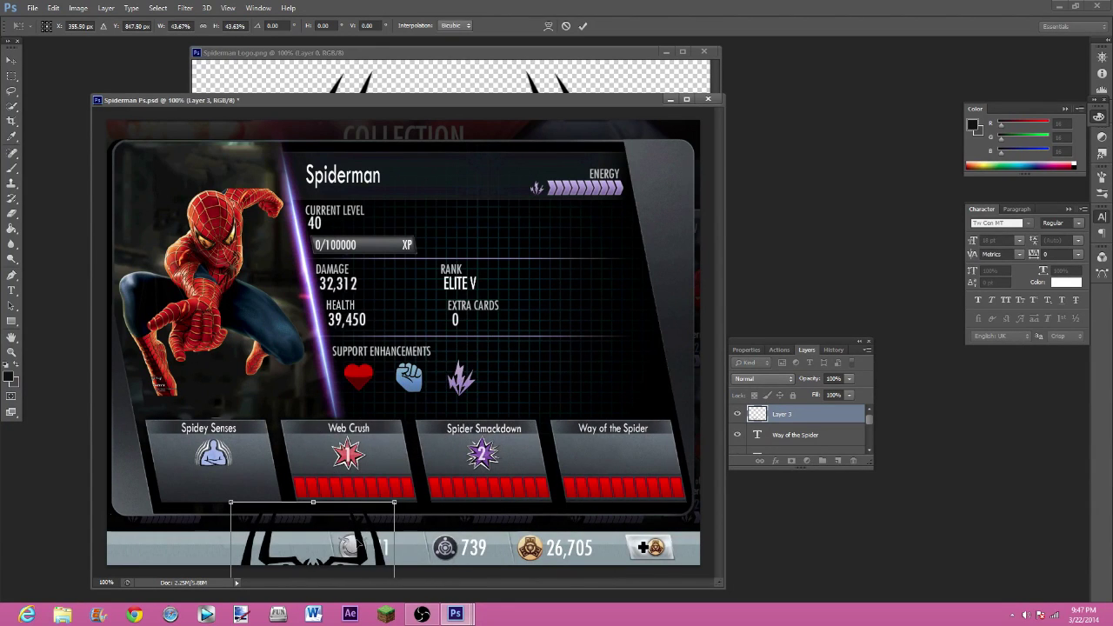
drag(357, 540, 541, 324)
drag(578, 286, 615, 454)
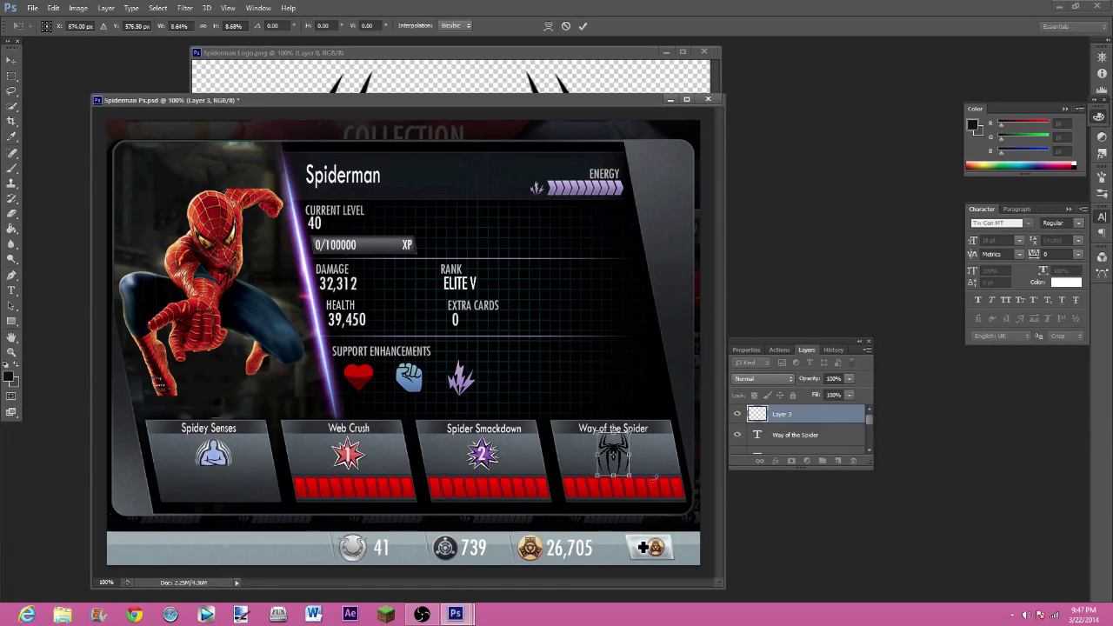
Shrink the logo slightly more, centre it in the Way of the Spider slot, and apply.
scroll(655, 477, up, 5)
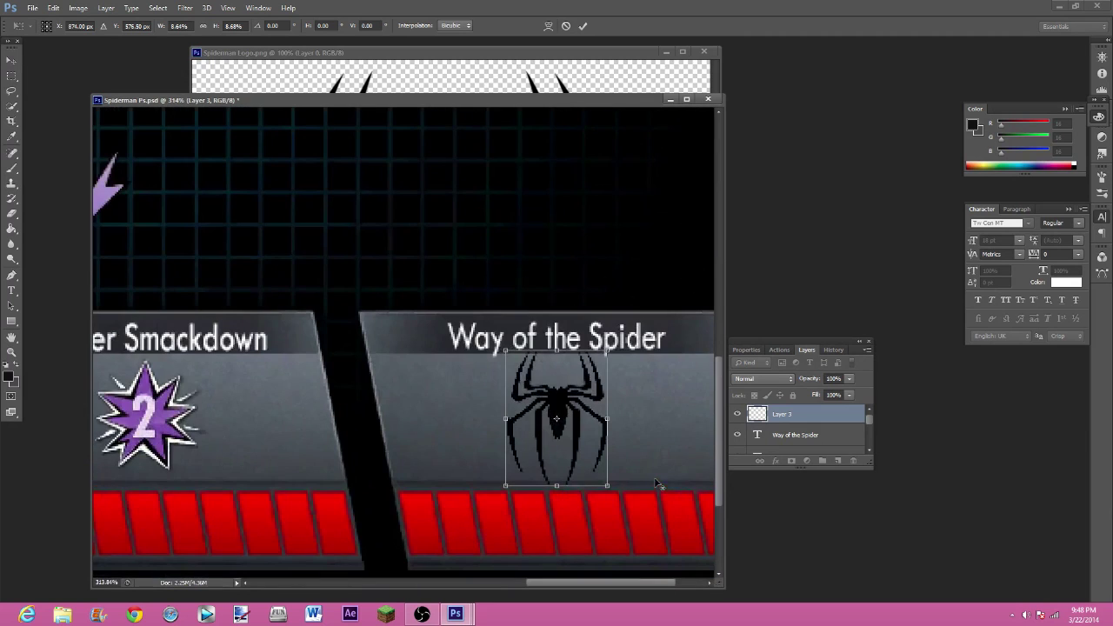
scroll(647, 504, up, 1)
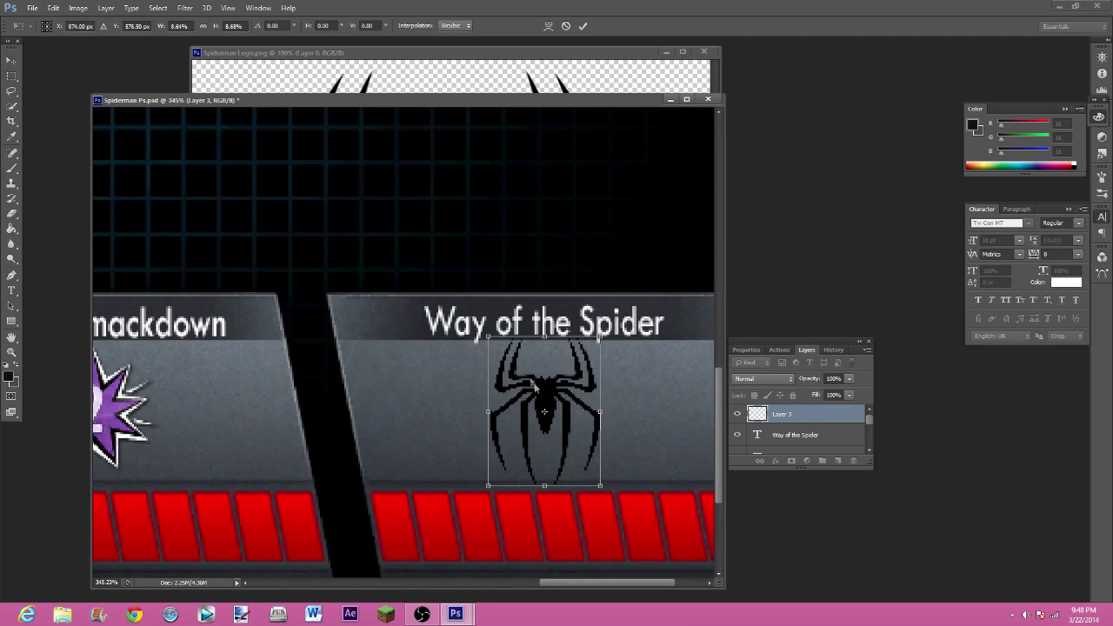
drag(532, 383, 553, 383)
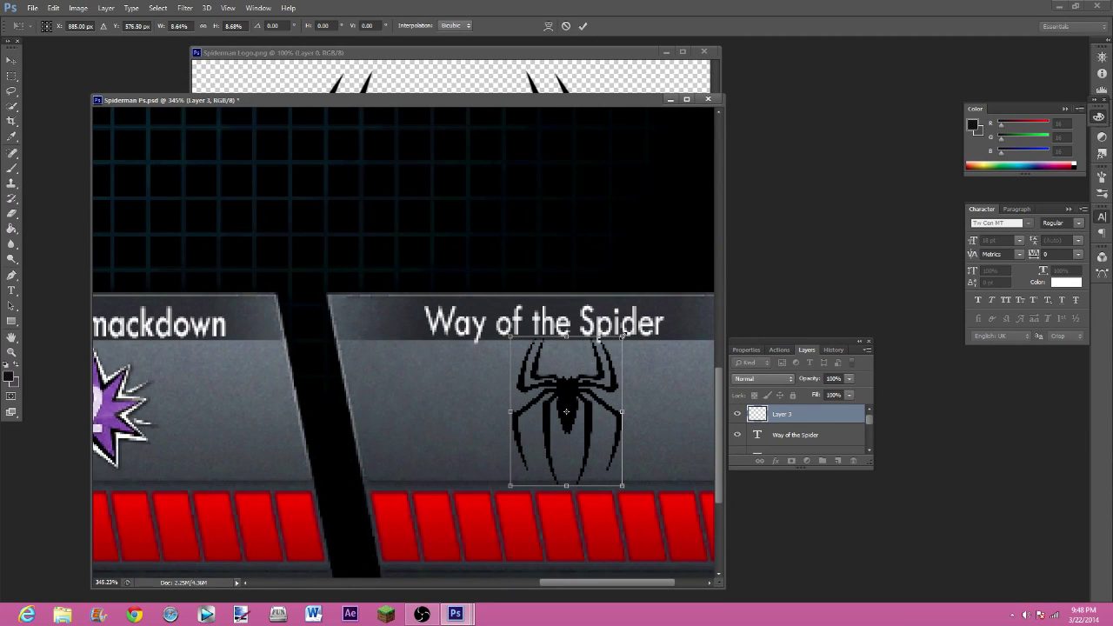
drag(622, 334, 600, 363)
scroll(505, 302, down, 2)
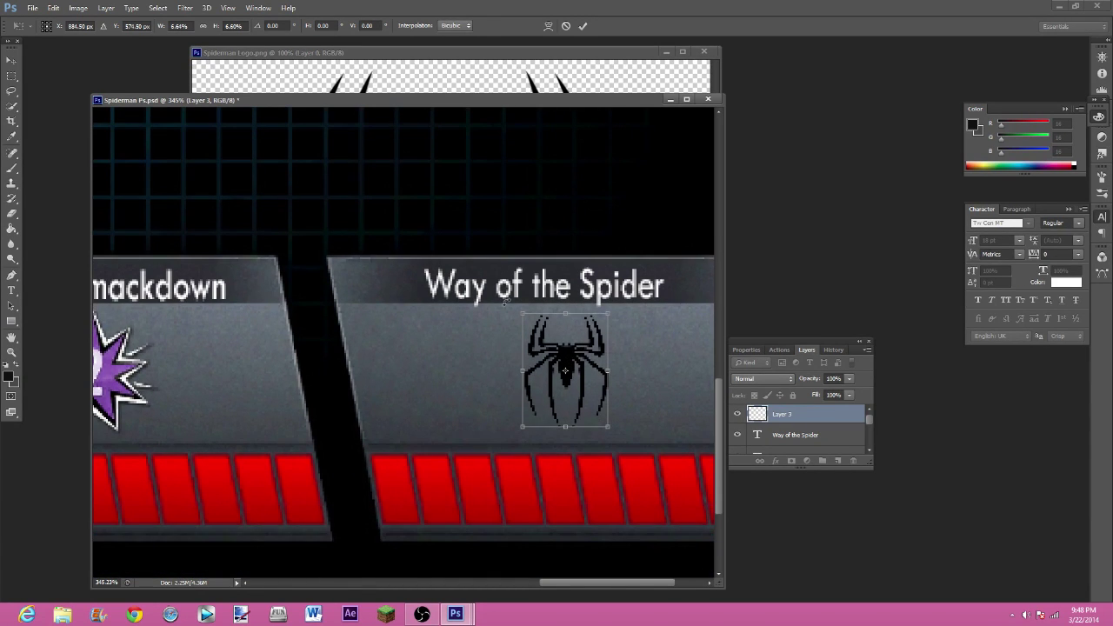
scroll(506, 302, down, 5)
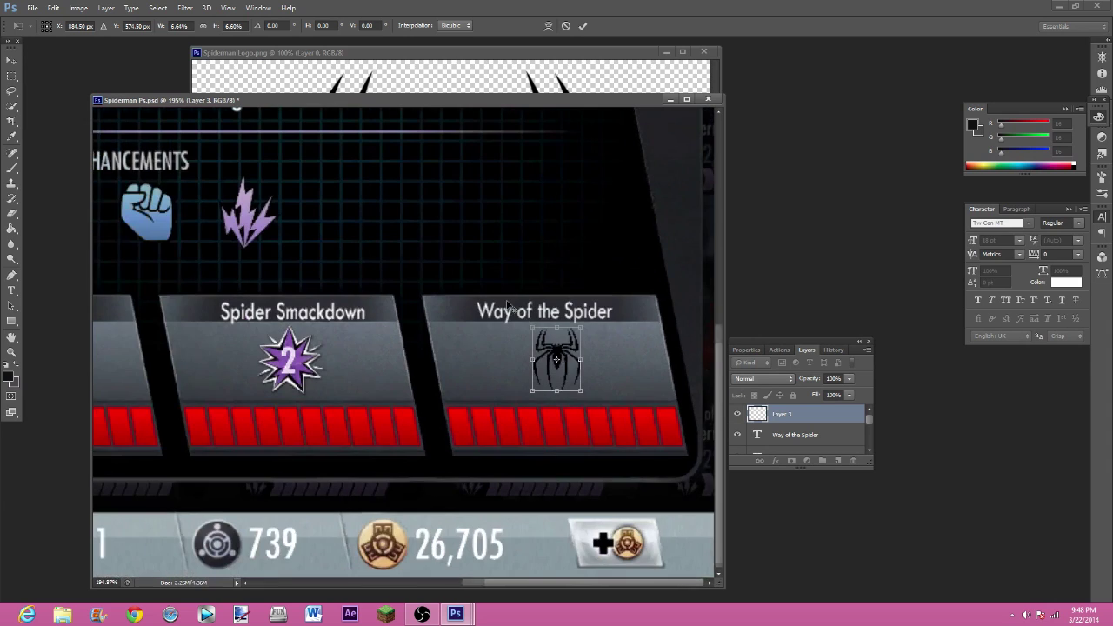
drag(556, 358, 549, 360)
key(Return)
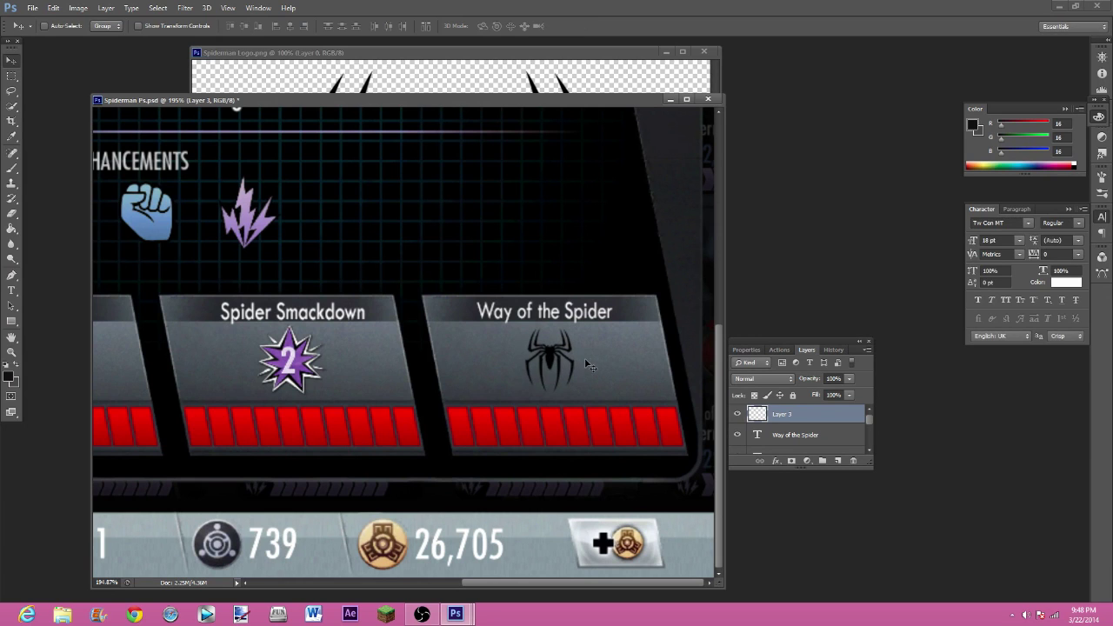
Zoom out to 100% and move the card window over the logo window.
key(ctrl+minus)
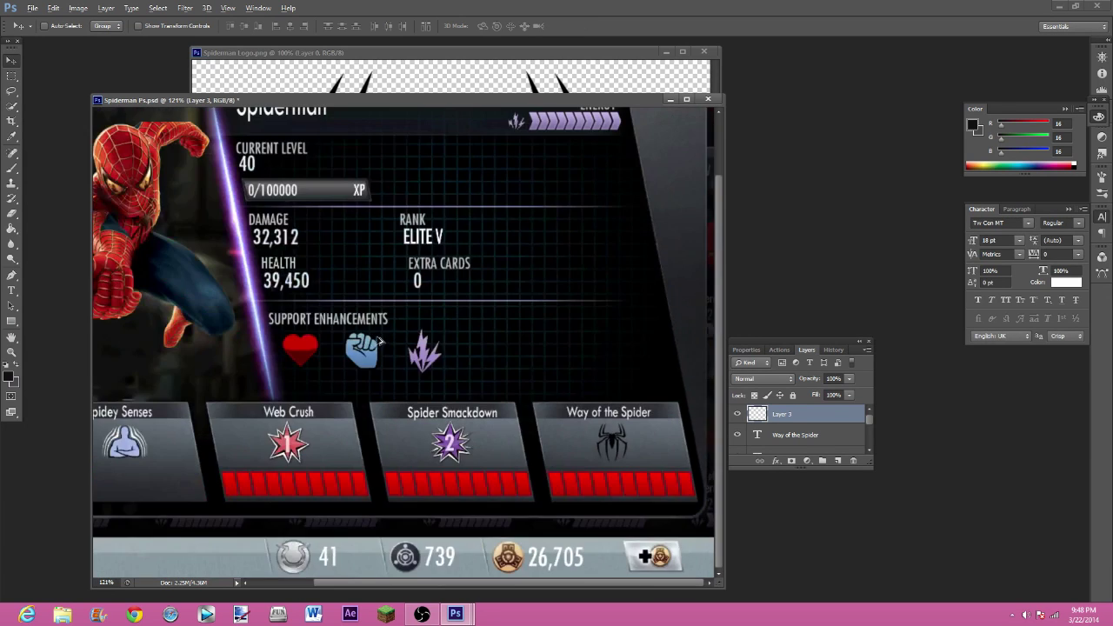
key(ctrl+minus)
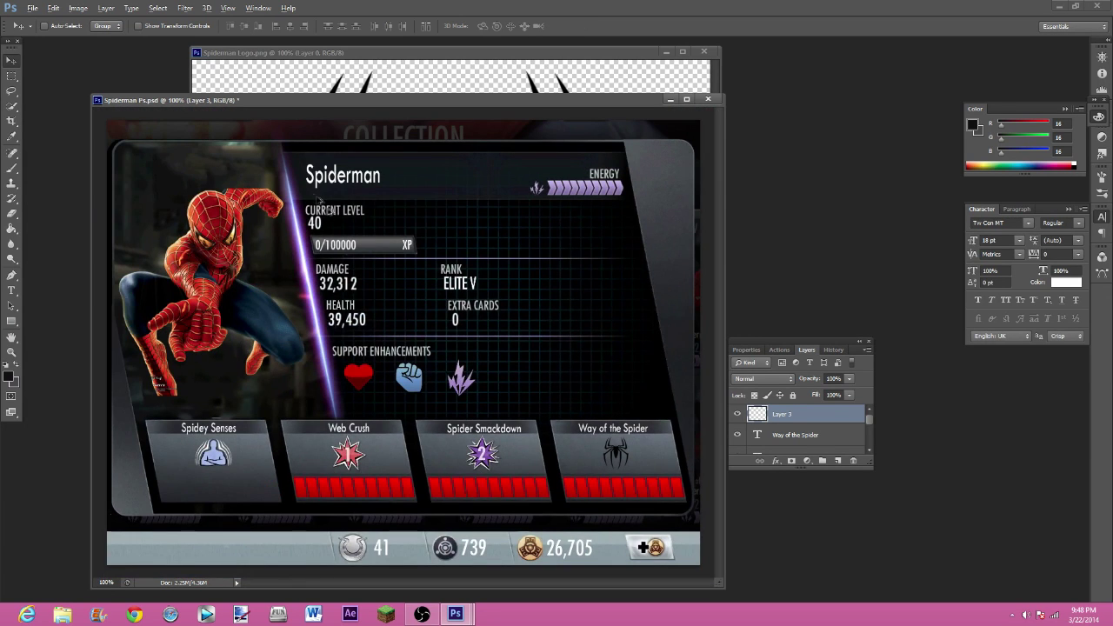
key(alt)
drag(553, 99, 577, 75)
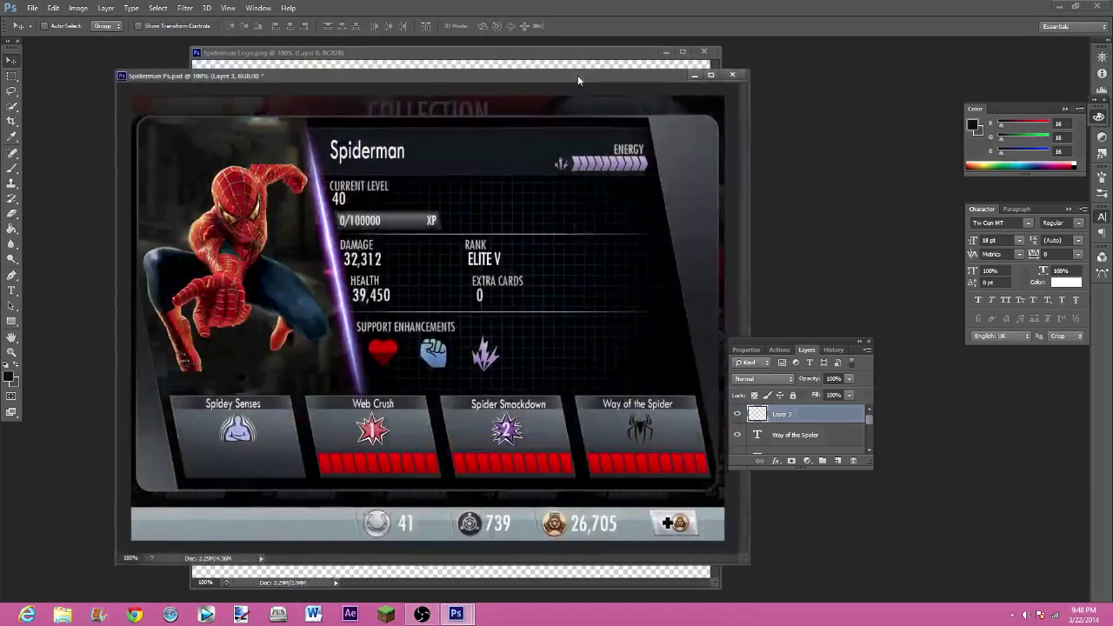
Close the Spiderman Logo.png document window.
click(704, 54)
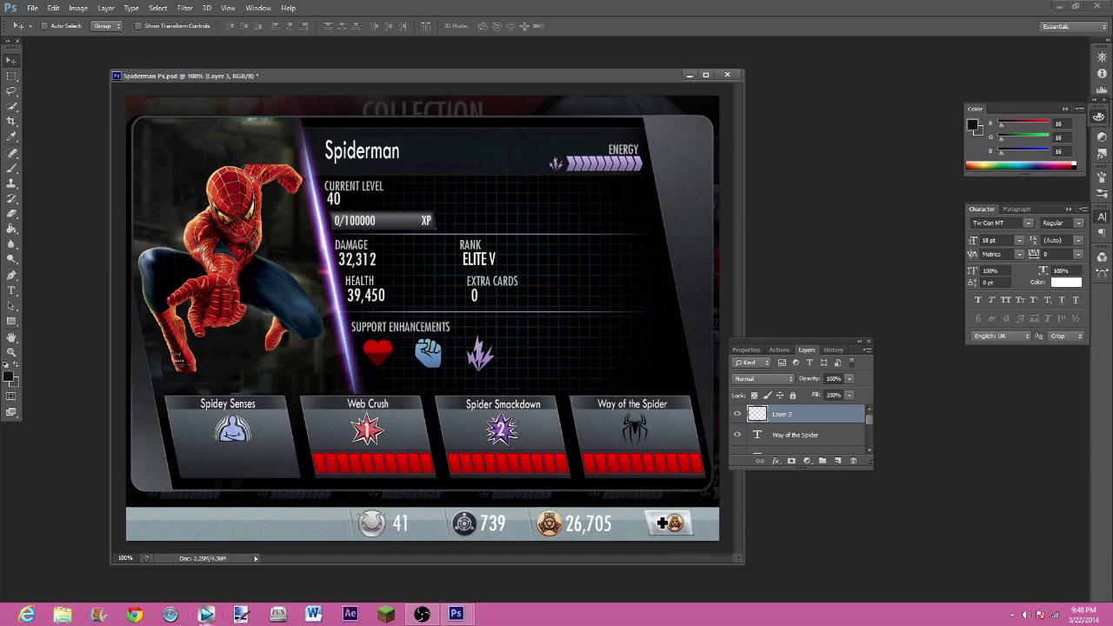
Save As JPEG with the file name 'Spiderman Pic', accepting the default JPEG Options.
click(33, 9)
click(48, 113)
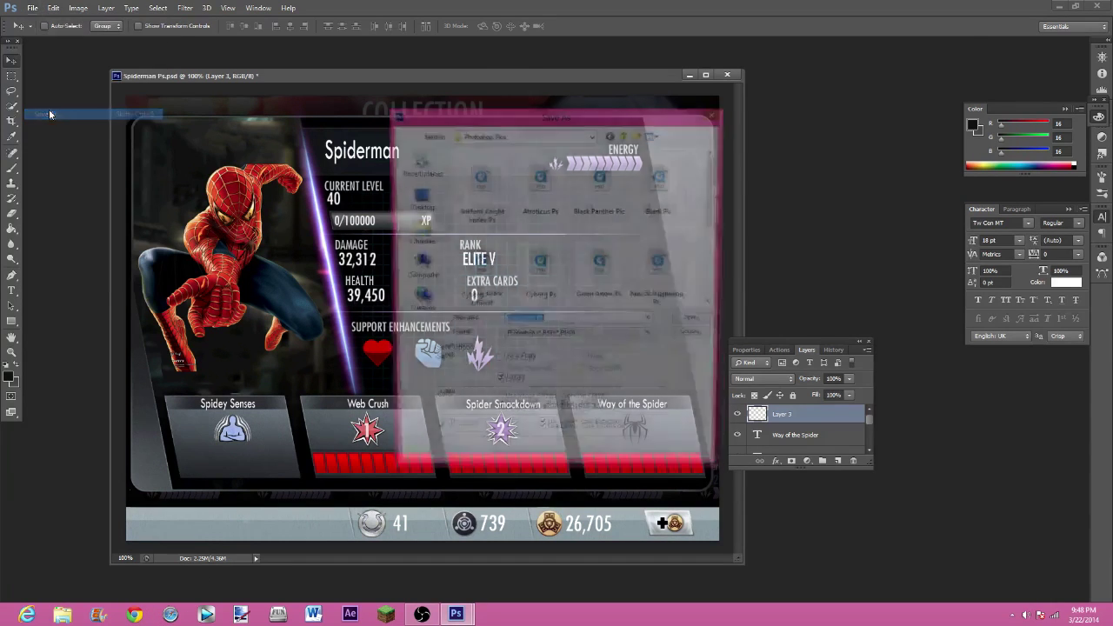
click(565, 337)
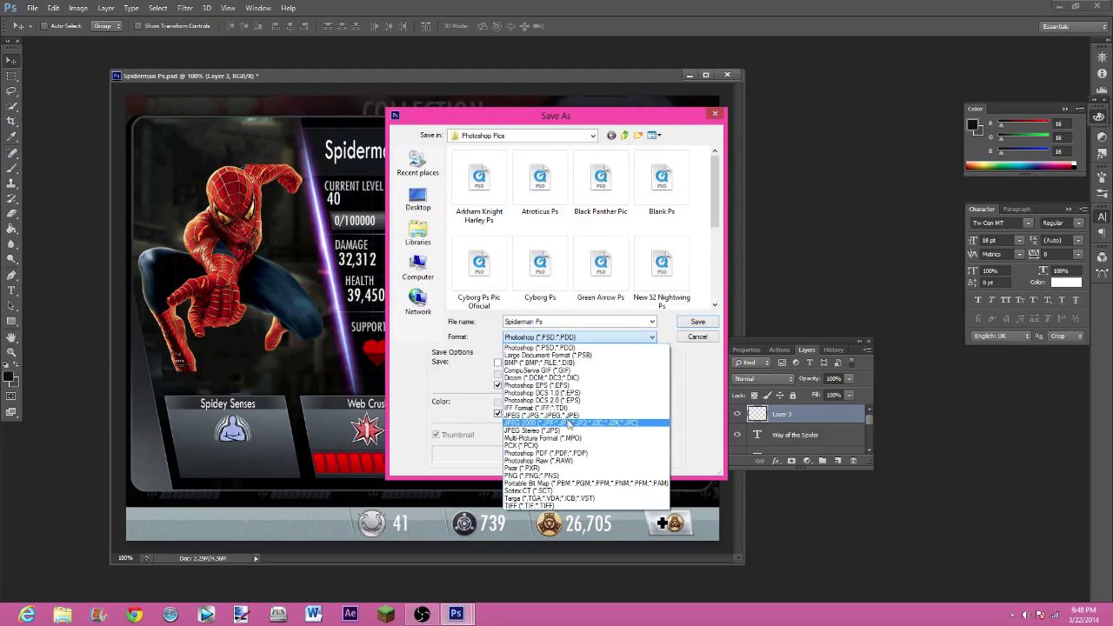
click(567, 416)
double_click(562, 324)
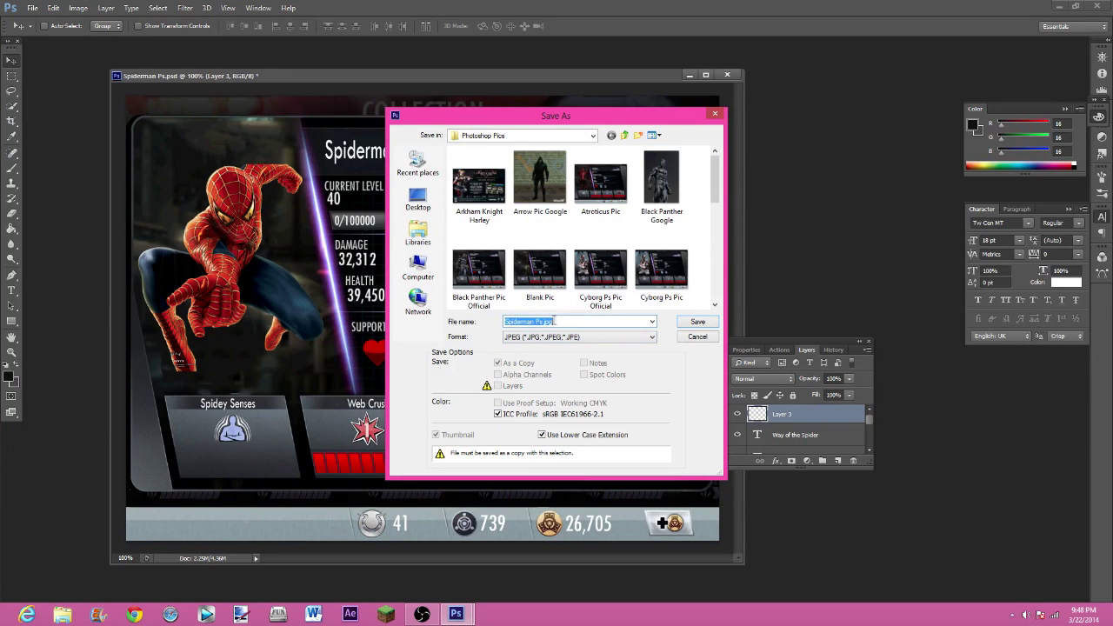
click(563, 321)
key(BackSpace)
key(BackSpace)
key(BackSpace)
key(BackSpace)
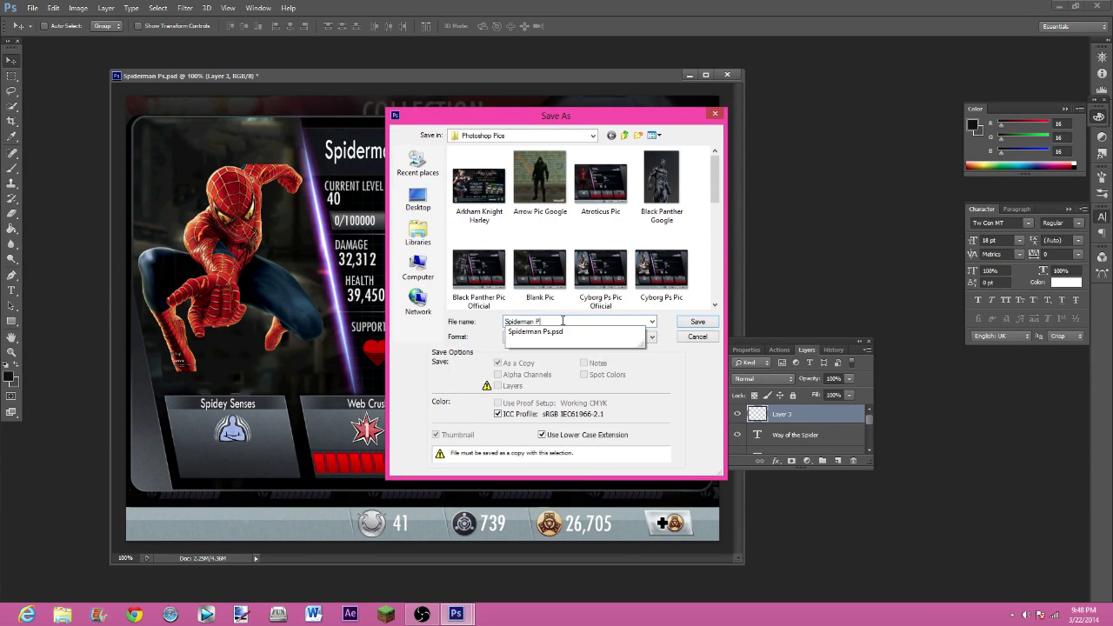
text(ic)
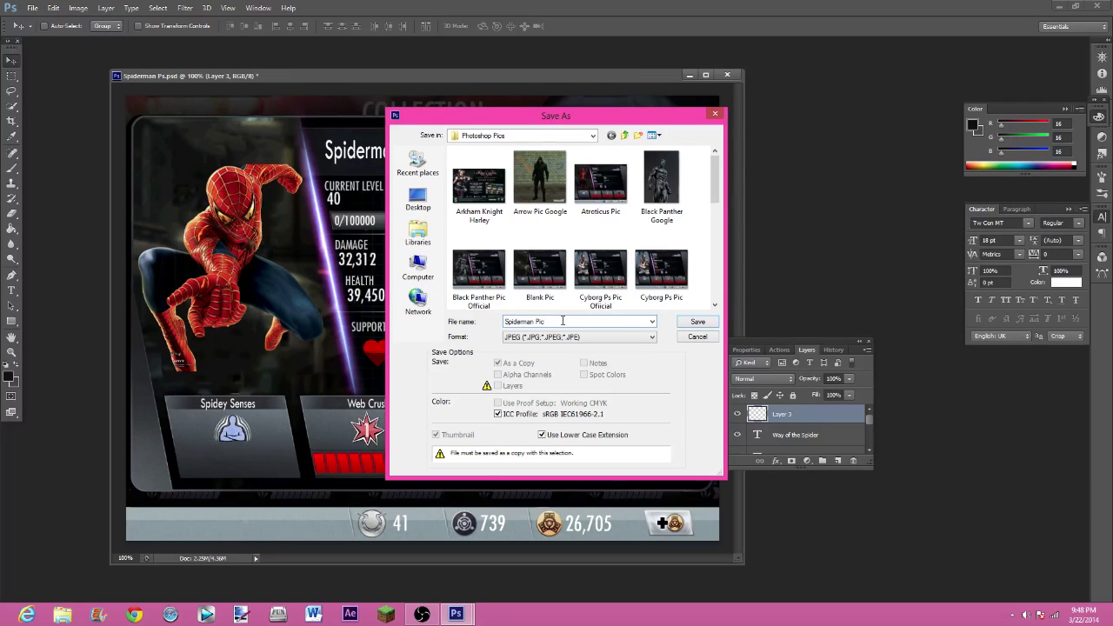
key(Return)
click(624, 167)
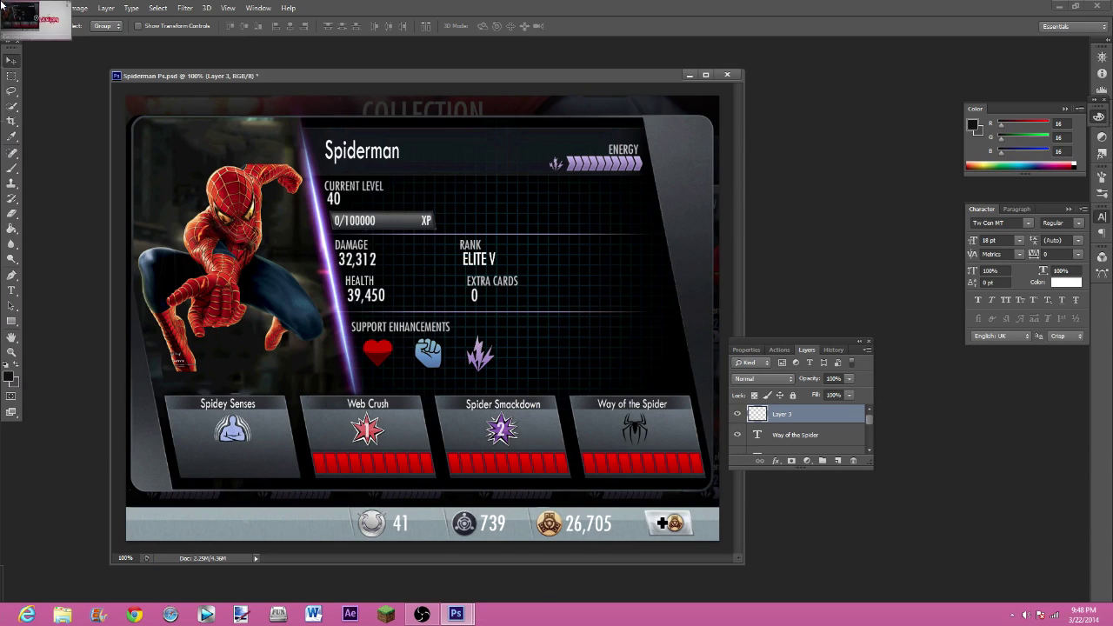
Save Spiderman Ps.psd with File > Save.
click(32, 8)
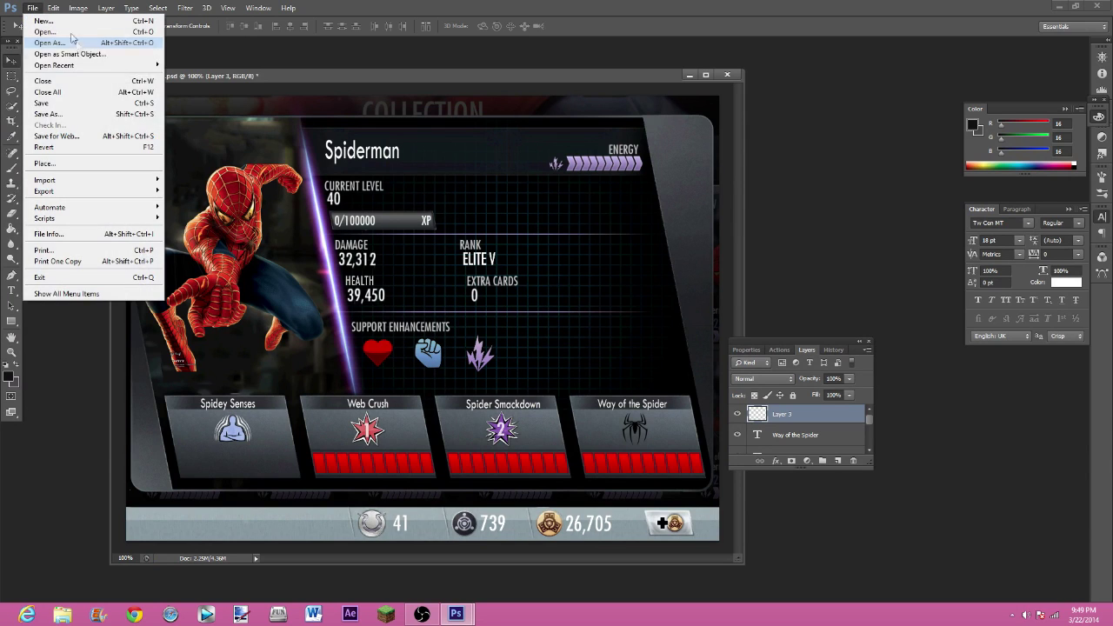
click(60, 104)
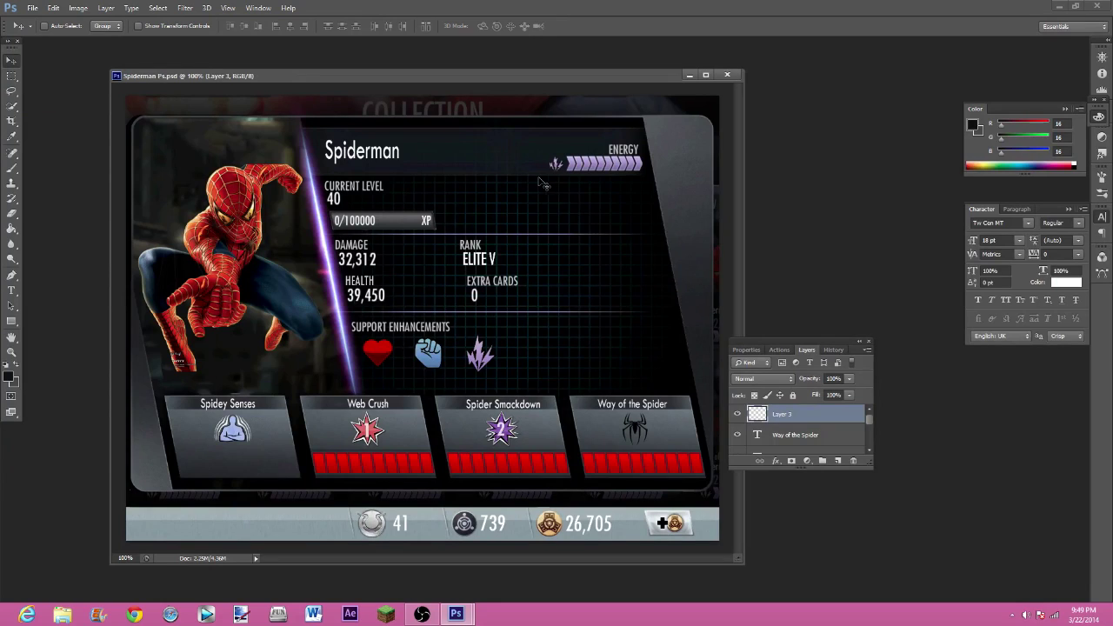